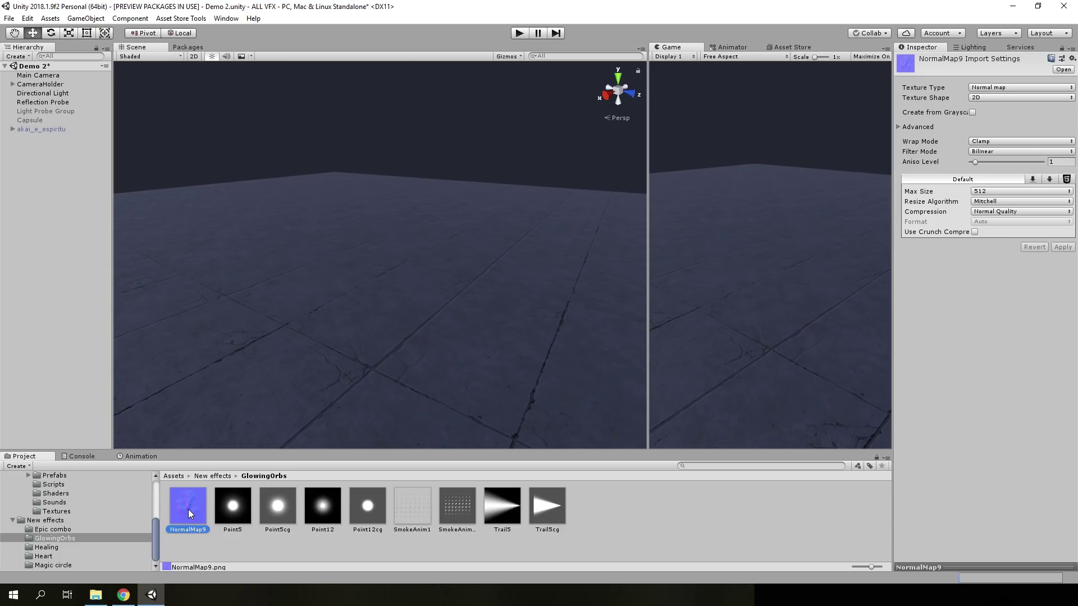
- View the NormalMap9, Point5 and Trail5 textures one after another in Picture Manager
left_click(192, 499)
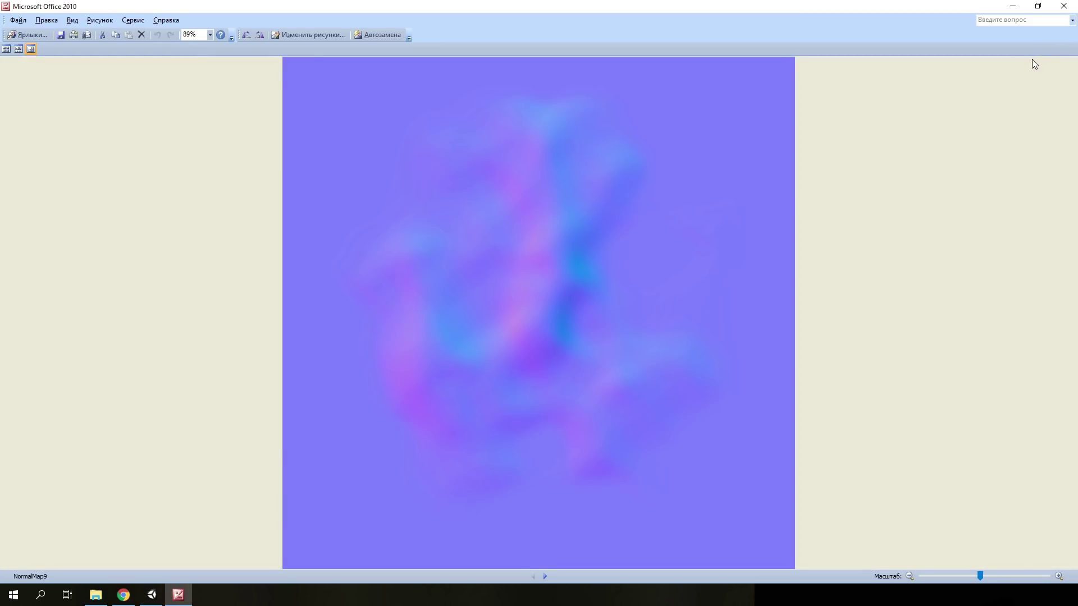
key("Right")
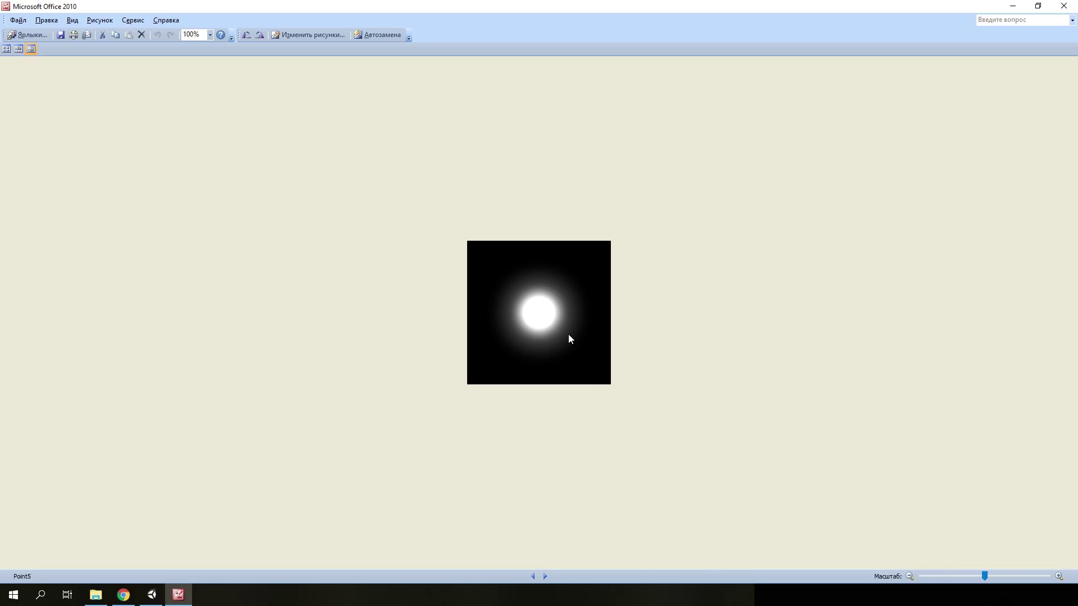
key("Right")
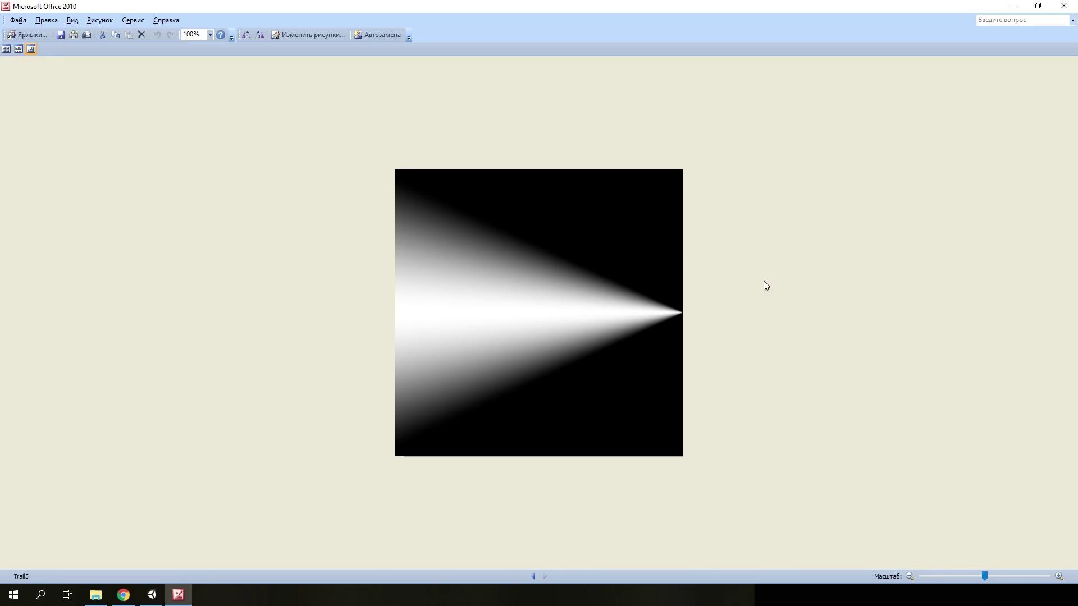
- Back in Unity, create a new particle system and name it Glowing Orbs
left_click(1064, 5)
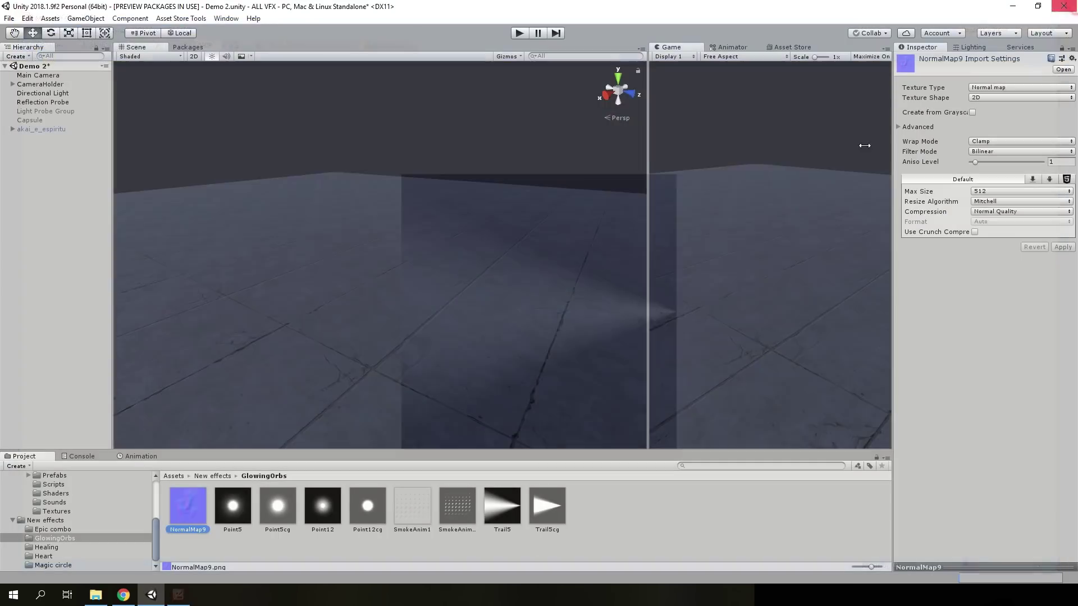
right_click(80, 229)
mouse_move(127, 362)
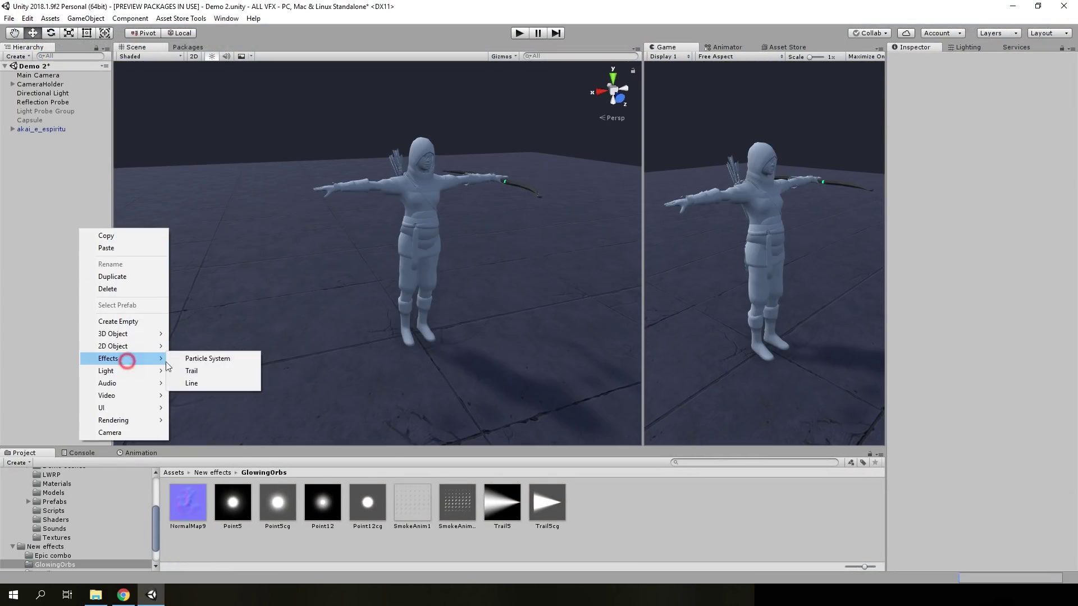
left_click(197, 358)
right_click(26, 143)
left_click(48, 177)
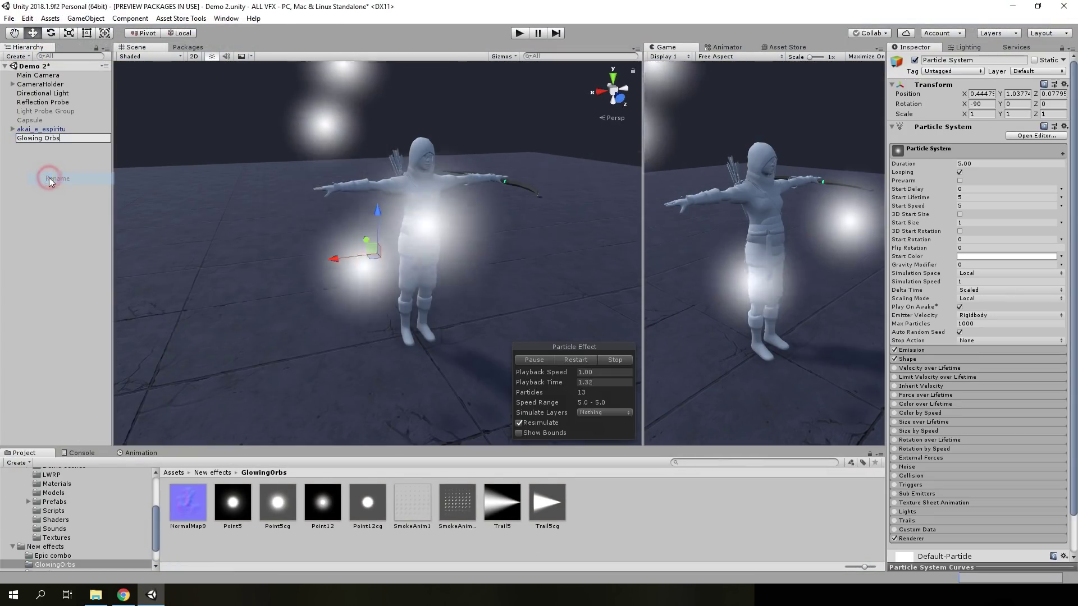
type("Glowing Orbs")
left_click(51, 165)
- Reset the Glowing Orbs transform so it sits at the world origin
left_click(49, 139)
right_click(909, 85)
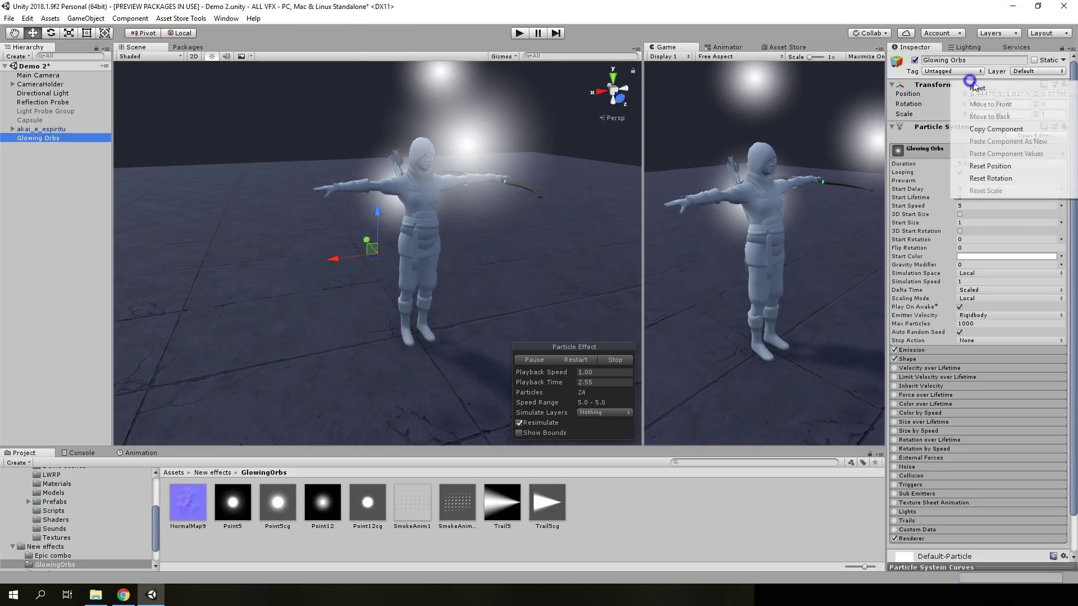
left_click(942, 95)
scroll(917, 318, "down", 1)
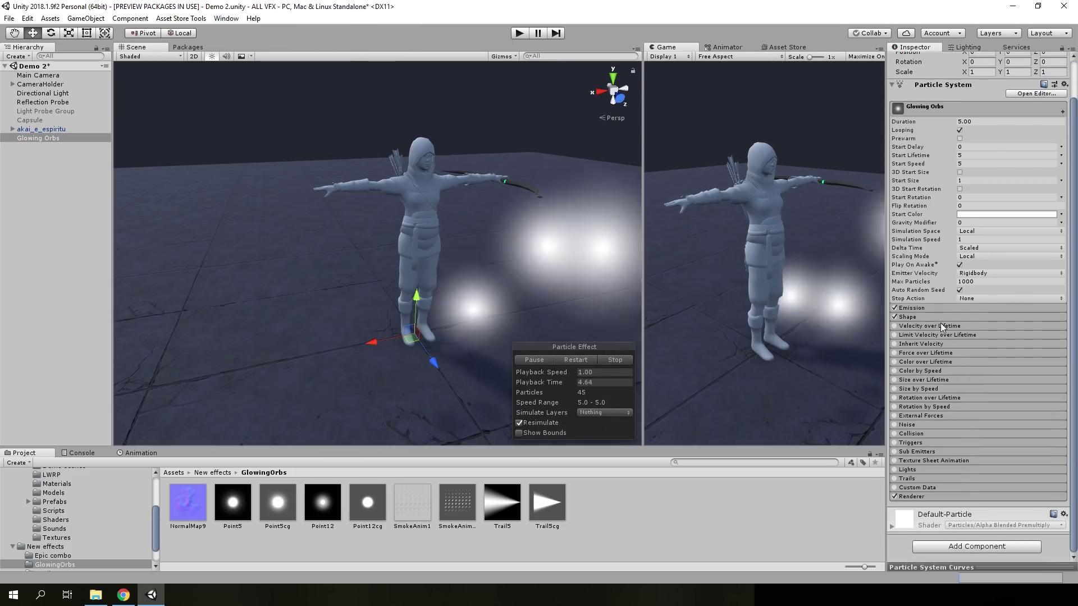
- Tilt the emitter shape to Rotation X -90 and raise it to Position Y 1.1
left_click(925, 317)
scroll(993, 306, "down", 5)
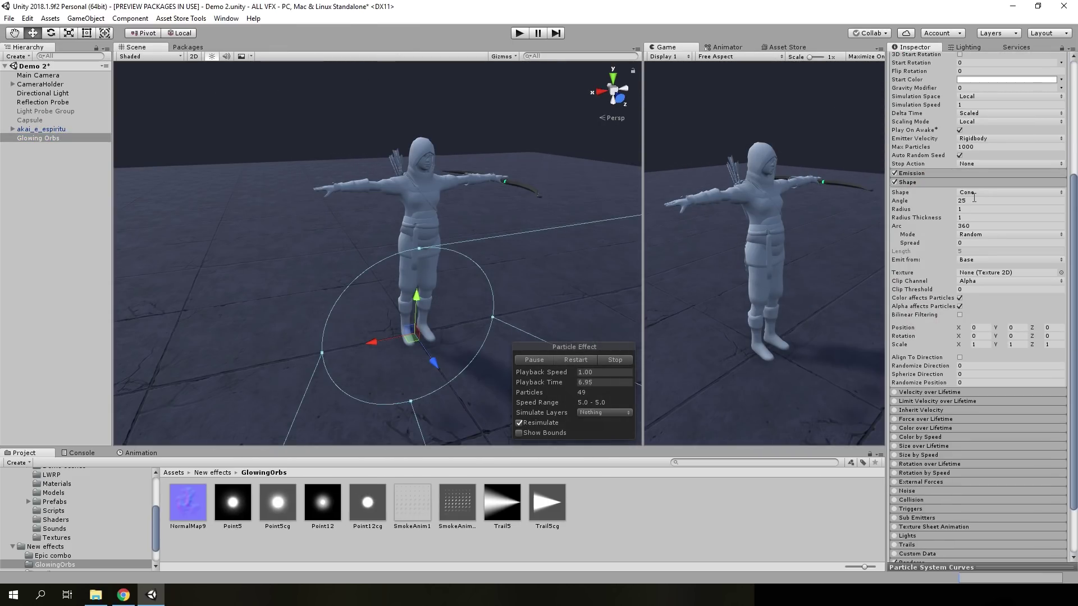
left_click(976, 335)
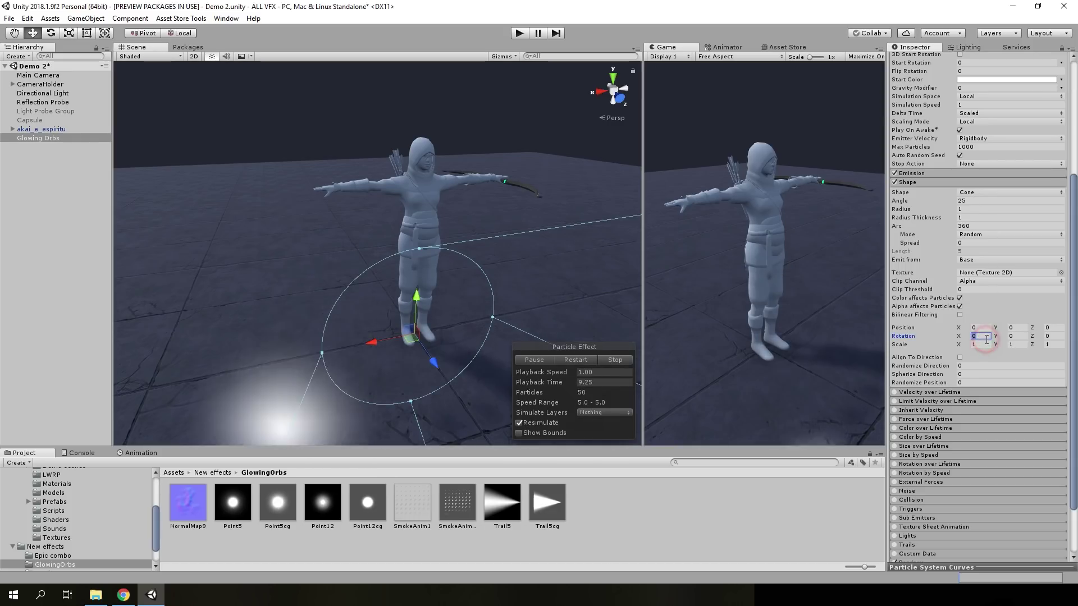
type("-90")
left_click(1014, 327)
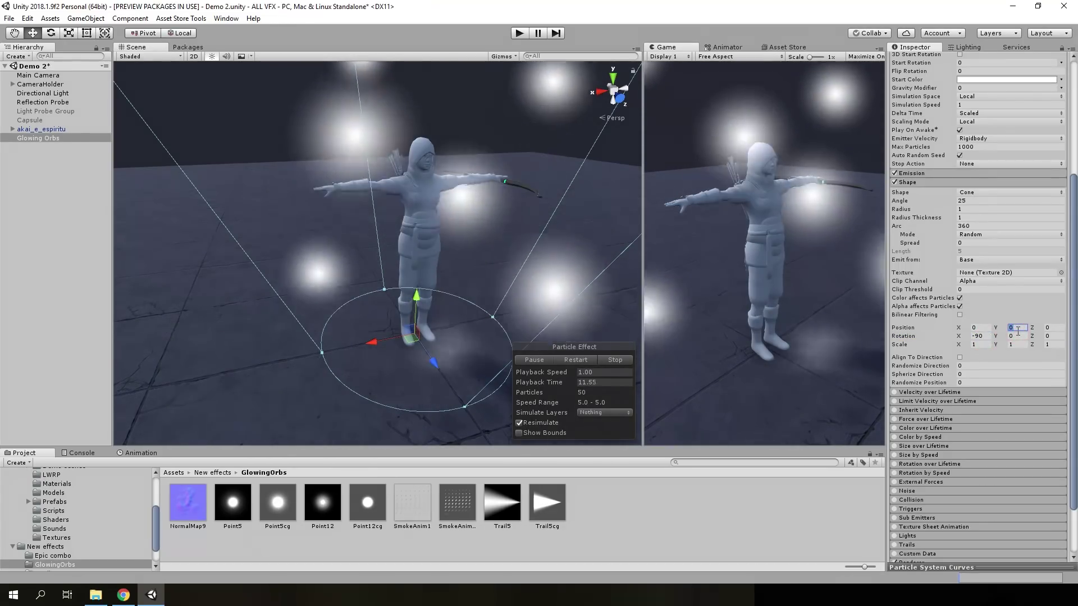
type("1.1")
scroll(1004, 281, "up", 6)
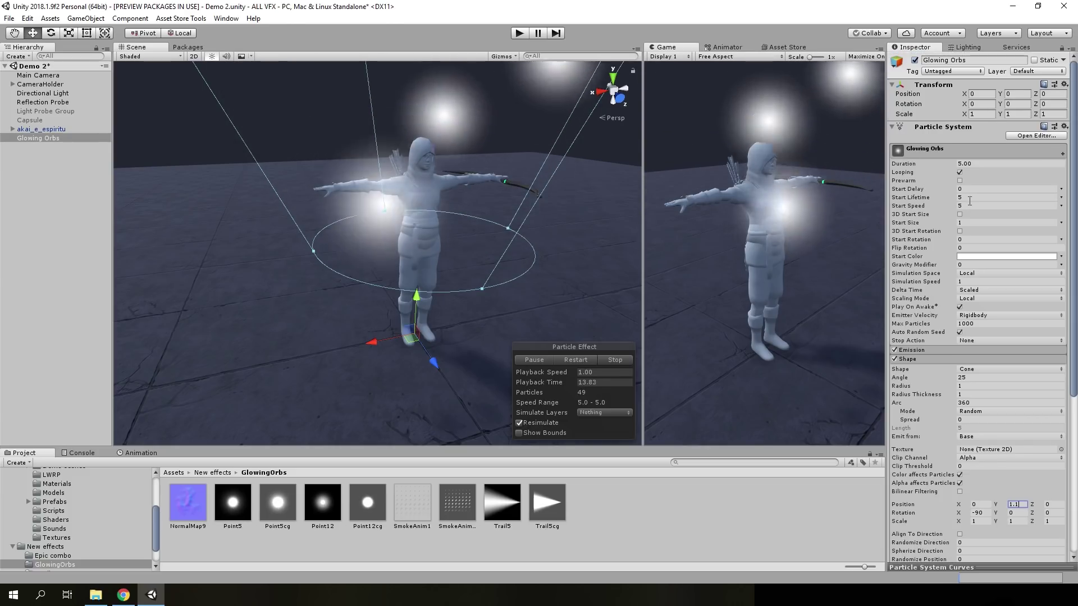
- Set Start Speed 0, stop texture colour/alpha affecting particles, use Burst Spread, radius 0.8
left_click(969, 206)
type("0")
scroll(999, 373, "down", 5)
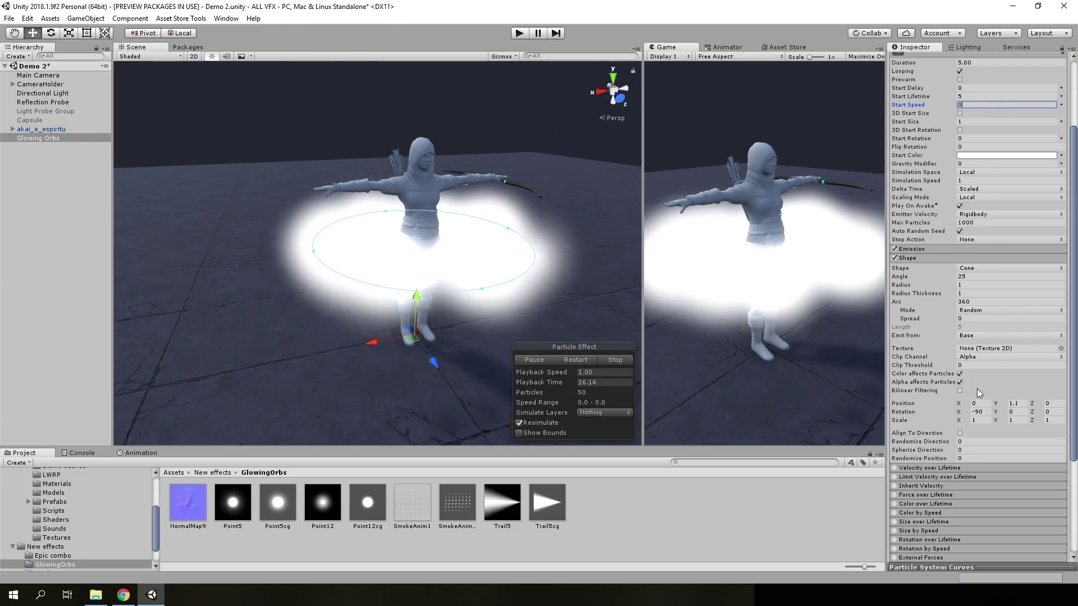
left_click(959, 374)
left_click(959, 381)
left_click(982, 310)
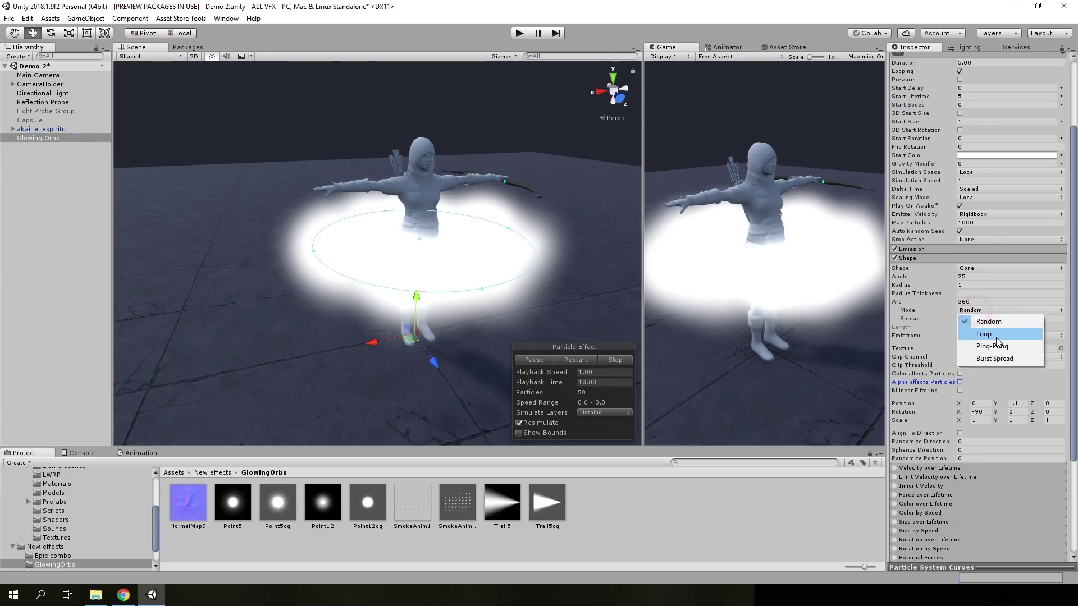
left_click(996, 357)
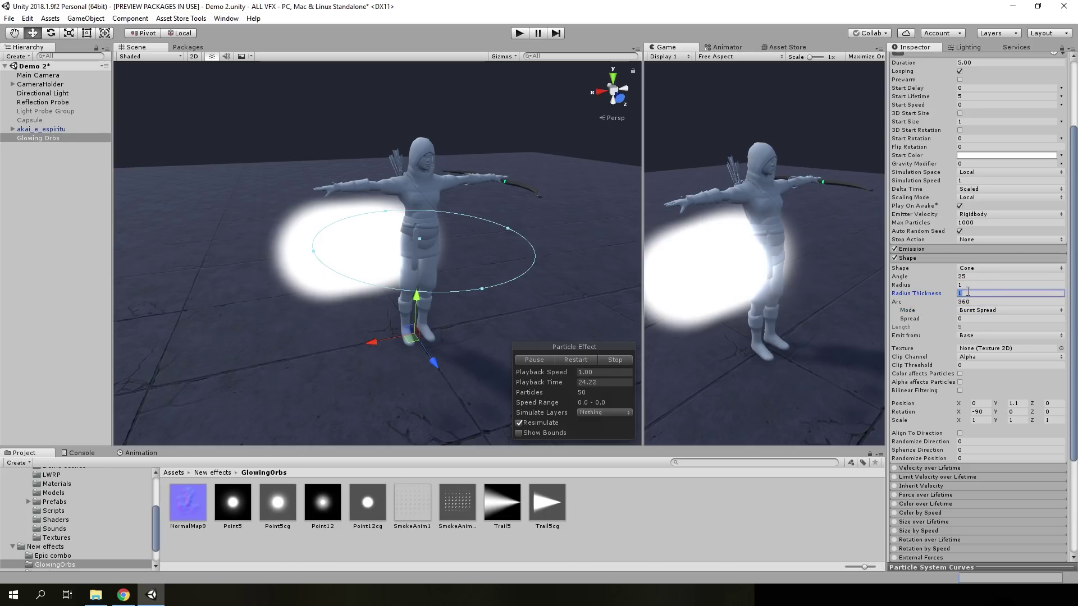
type("0")
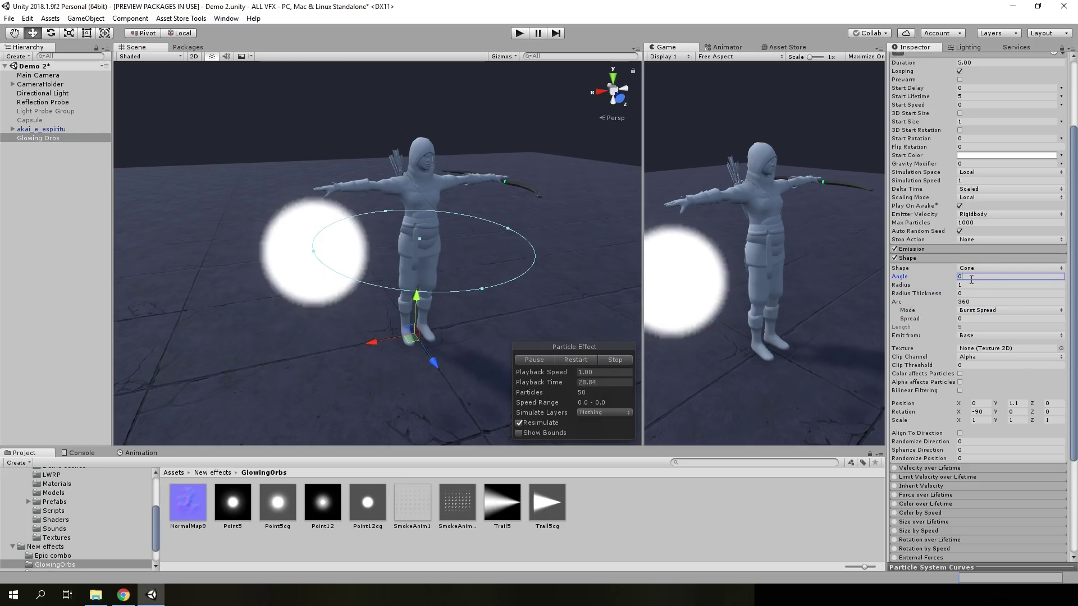
type("0.8")
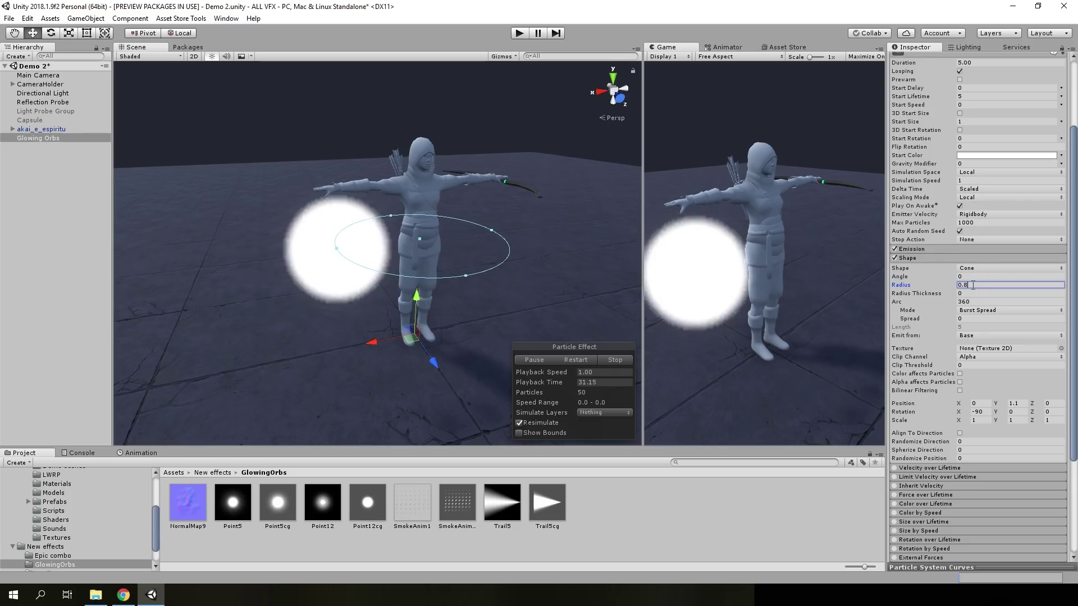
left_click(917, 251)
- Set Rate over Time to 0, add a burst of count 1, and apply the Point12cg material
type("0")
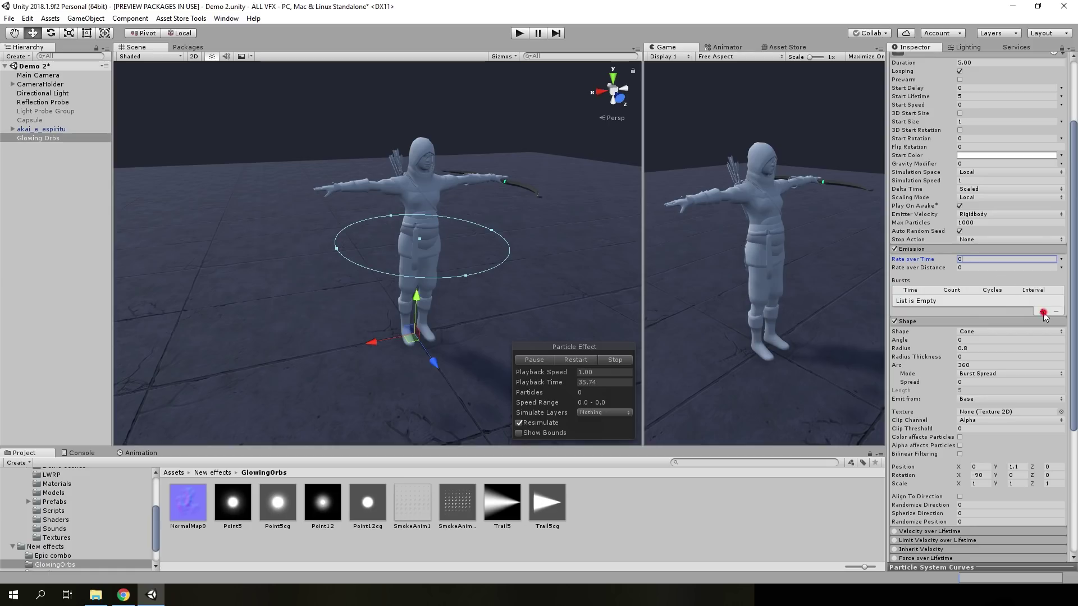
left_click(1041, 311)
type("1")
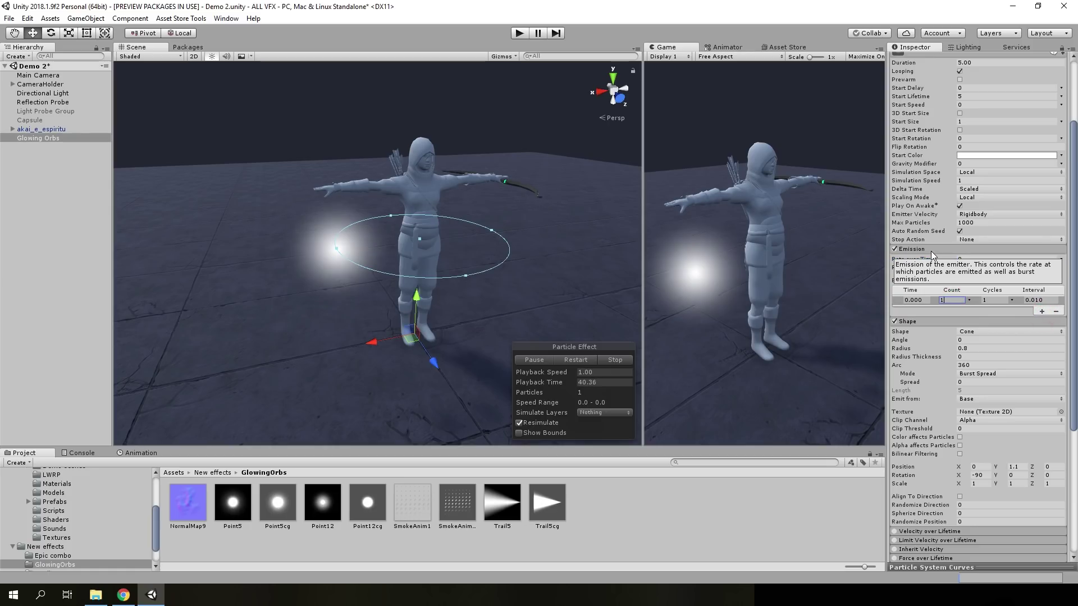
scroll(974, 447, "down", 5)
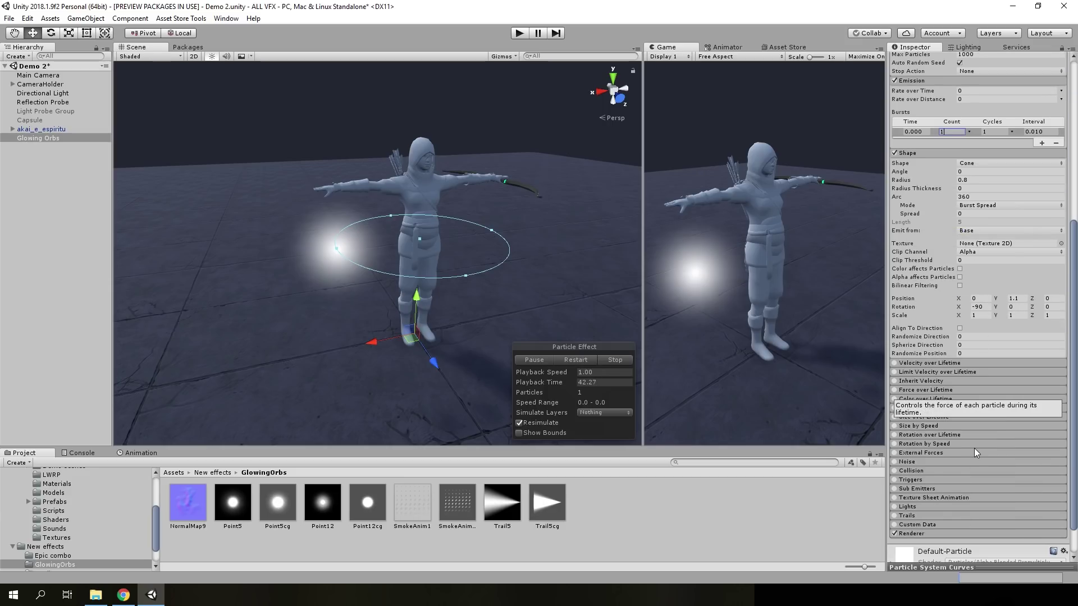
scroll(974, 448, "down", 6)
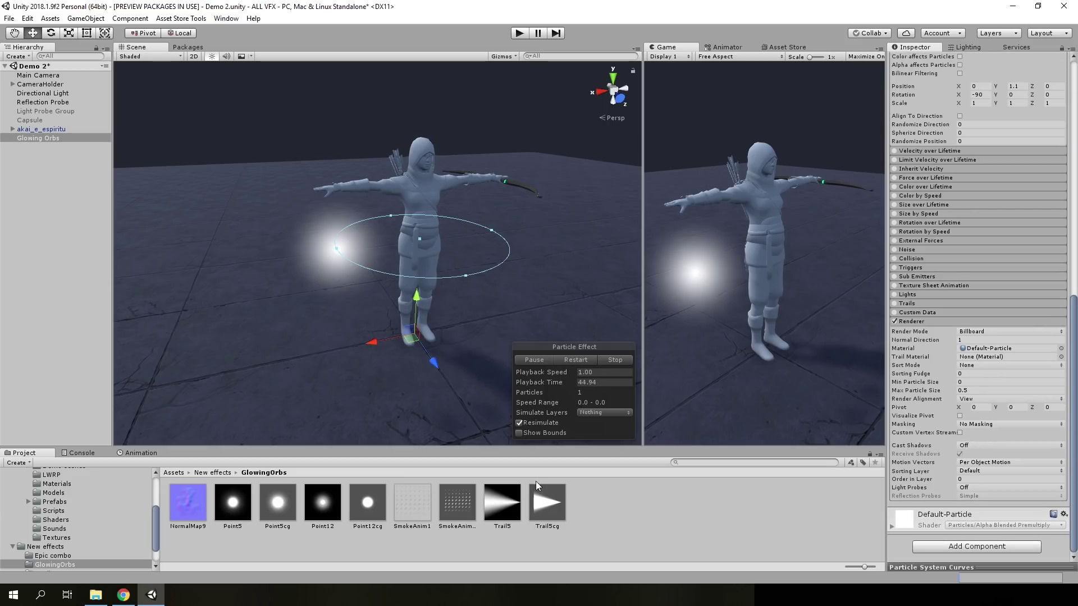
mouse_move(360, 504)
left_mouse_down()
mouse_move(936, 373)
mouse_move(987, 350)
left_mouse_up()
scroll(970, 390, "up", 1)
scroll(976, 359, "up", 8)
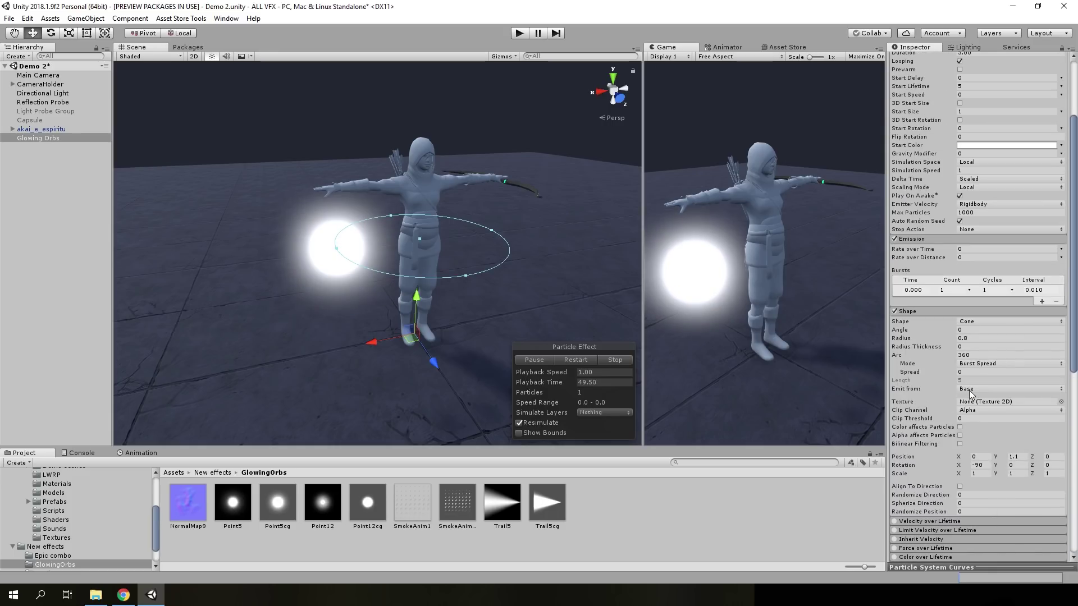
scroll(982, 333, "up", 5)
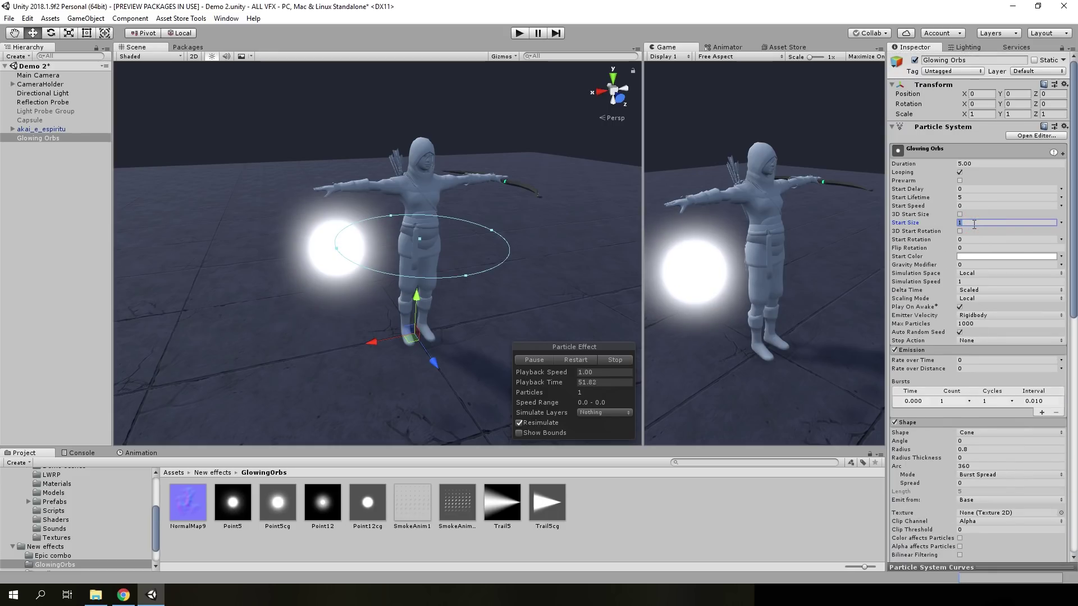
- Enter 0.3 in the main module and set the orb's Start Color to pink
type("0.3")
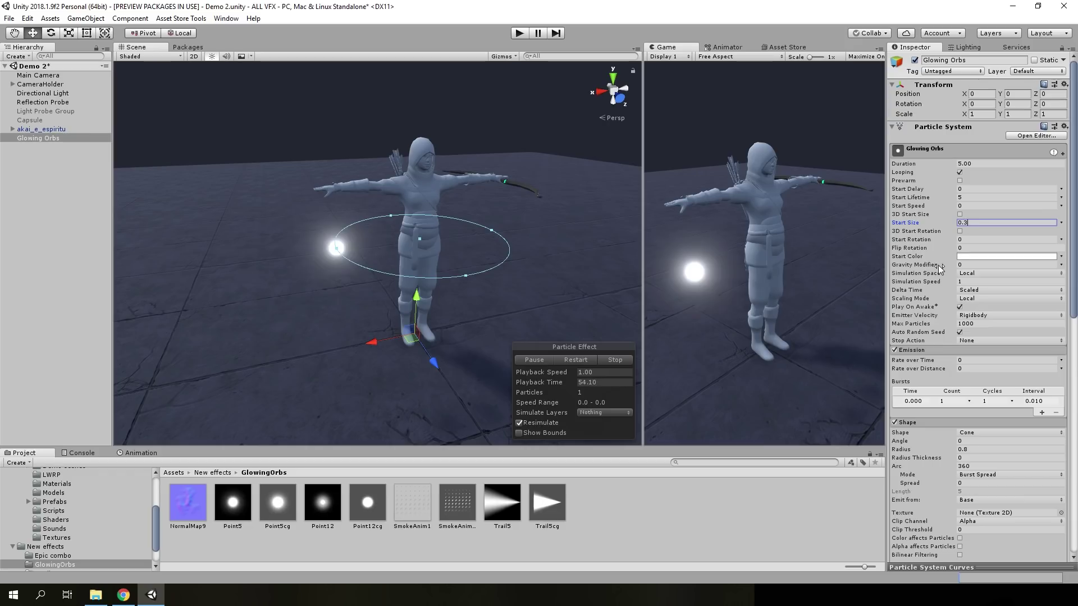
left_click(987, 258)
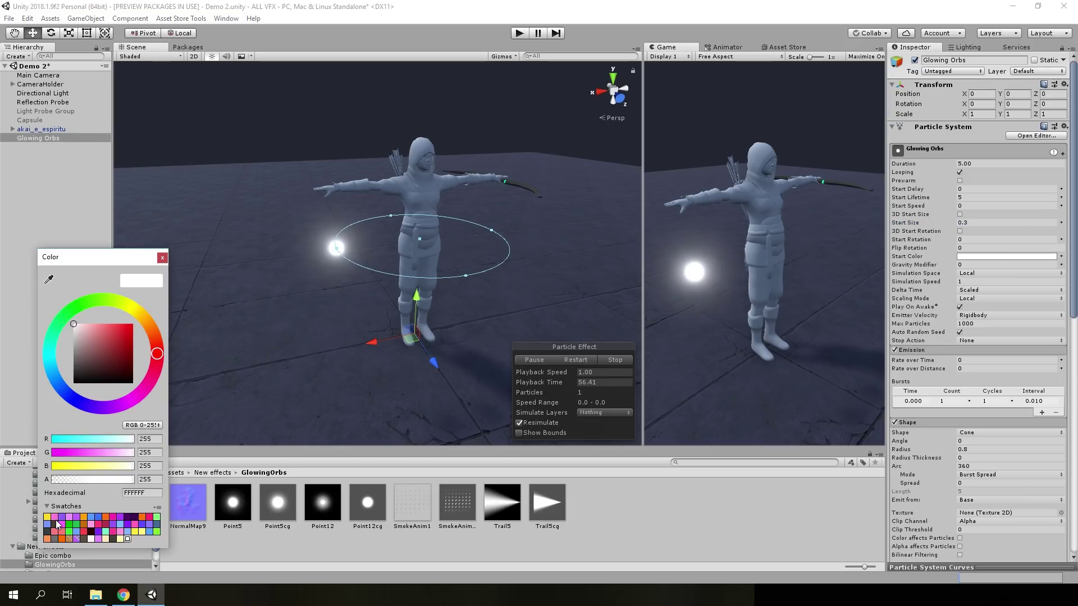
left_click(55, 524)
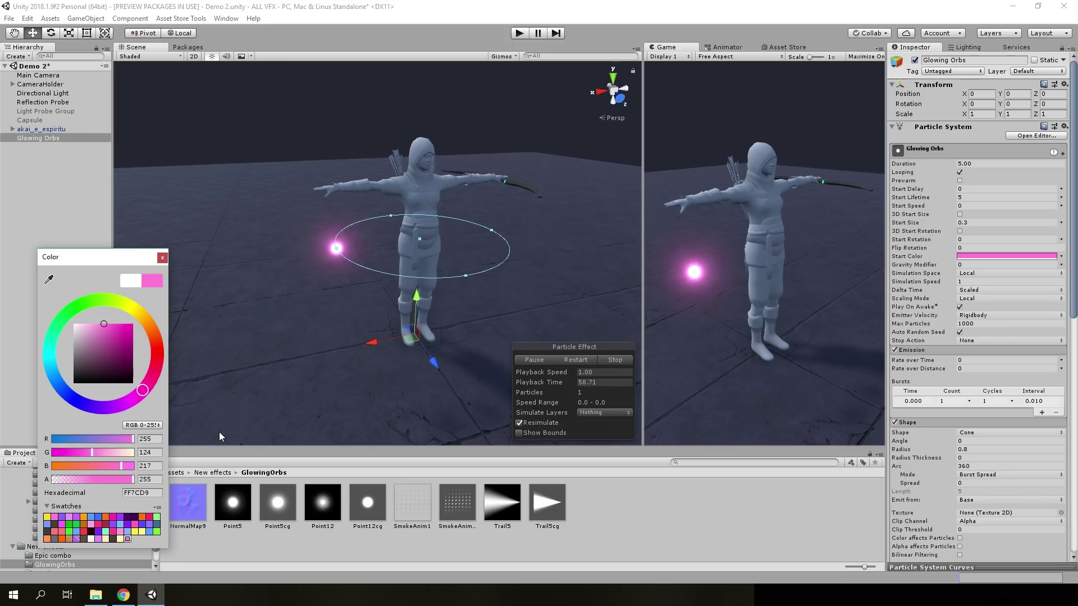
left_click(64, 517)
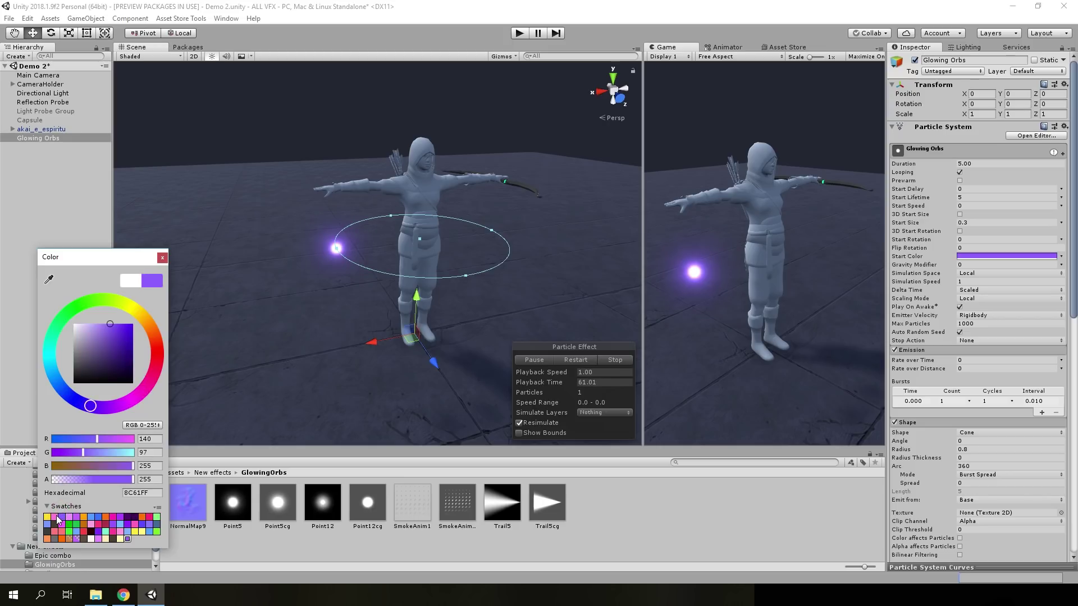
left_click(56, 517)
left_click(163, 257)
type("2")
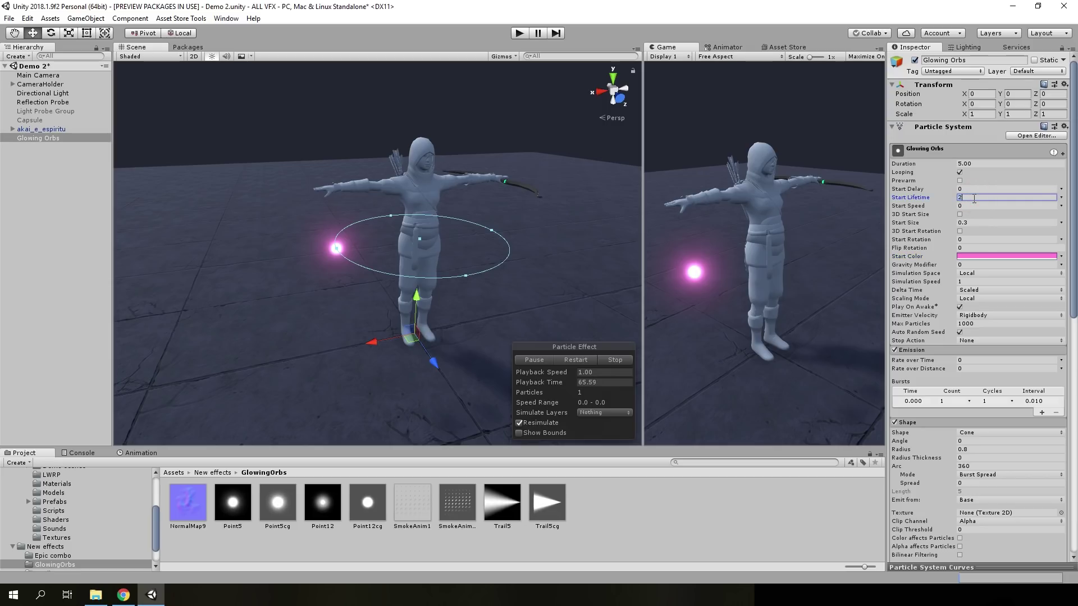
- Enable Color over Lifetime and add gradient alpha keys set to 0 so the glow fades
type("0")
scroll(998, 323, "down", 5)
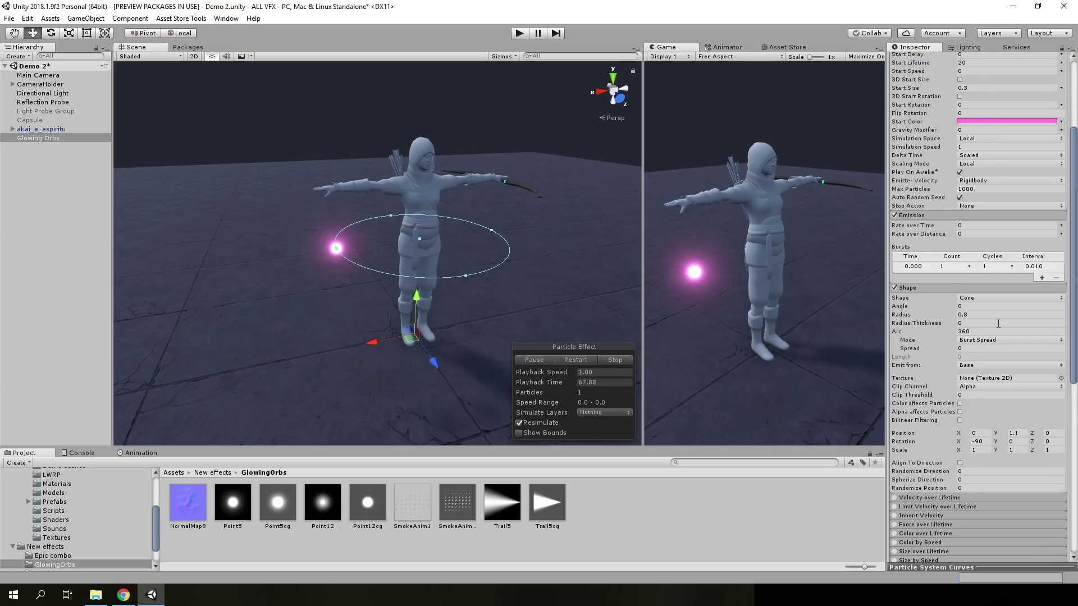
scroll(998, 323, "down", 5)
scroll(904, 355, "down", 5)
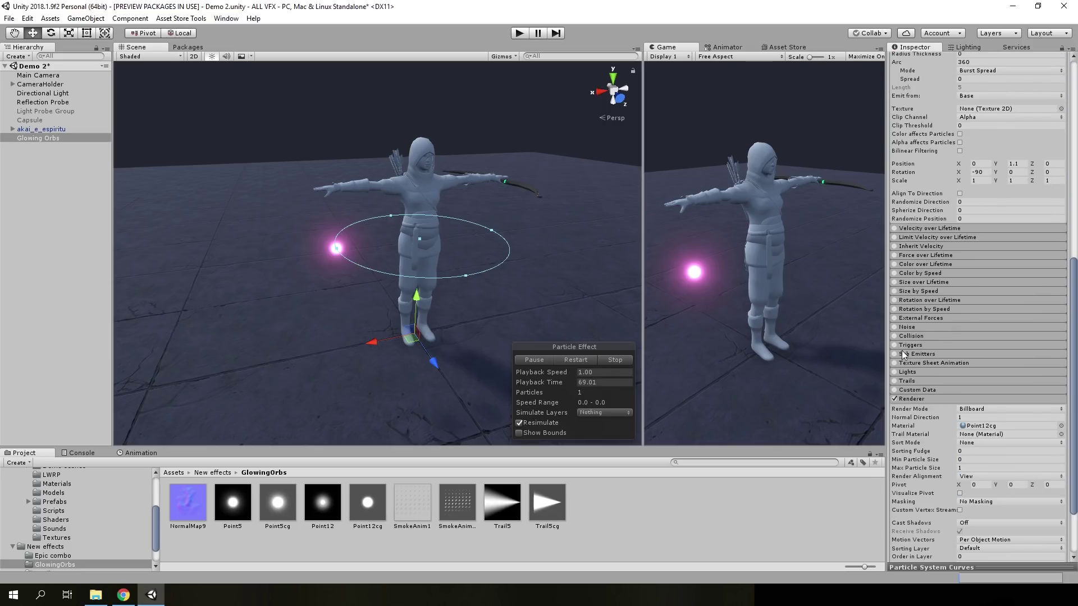
left_click(895, 264)
left_click(973, 275)
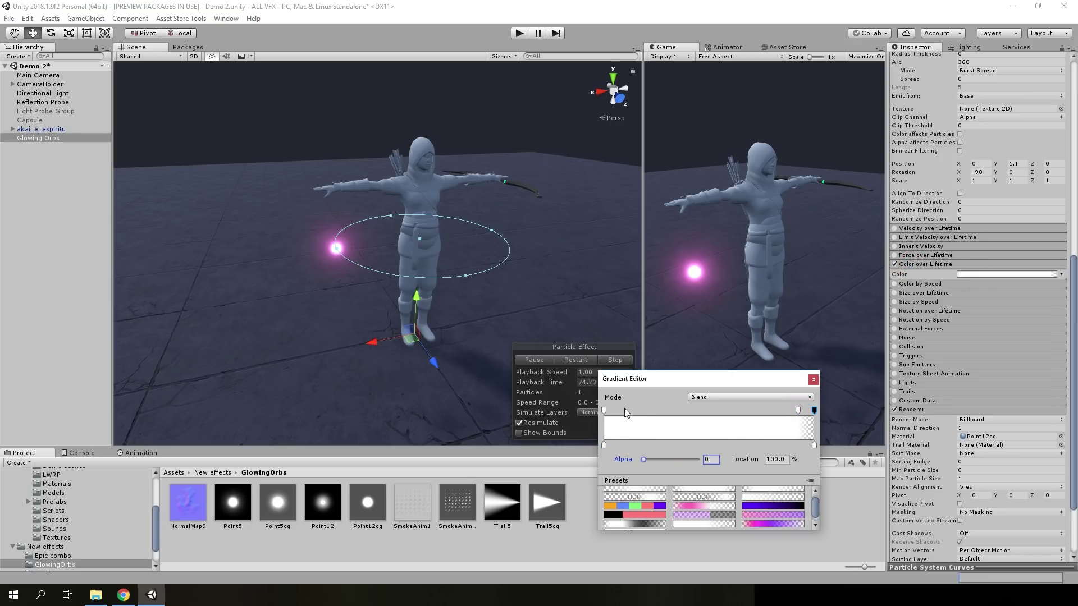
left_click(615, 408)
left_click(604, 410)
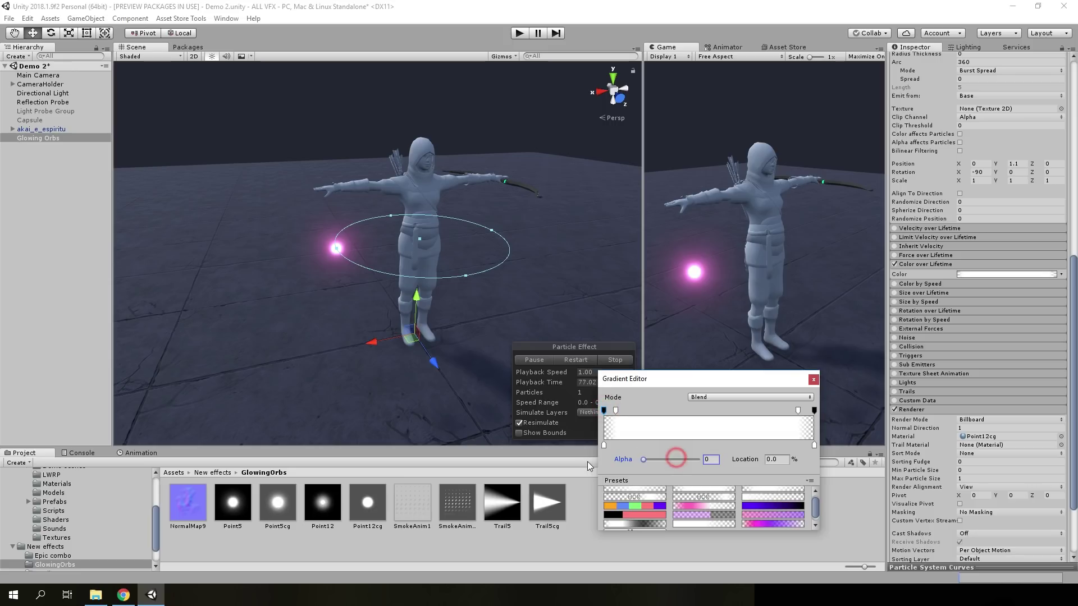
left_click(813, 380)
scroll(952, 270, "up", 5)
- Enable Velocity over Lifetime and set its Orbital Y velocity to 2.5
left_click(894, 366)
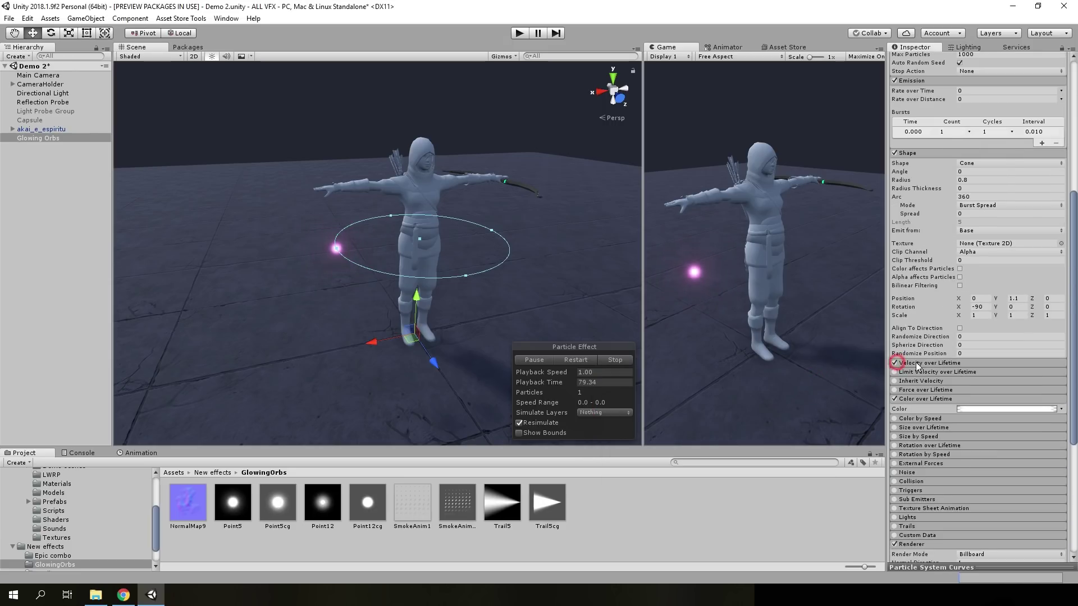
left_click(915, 364)
scroll(972, 336, "down", 3)
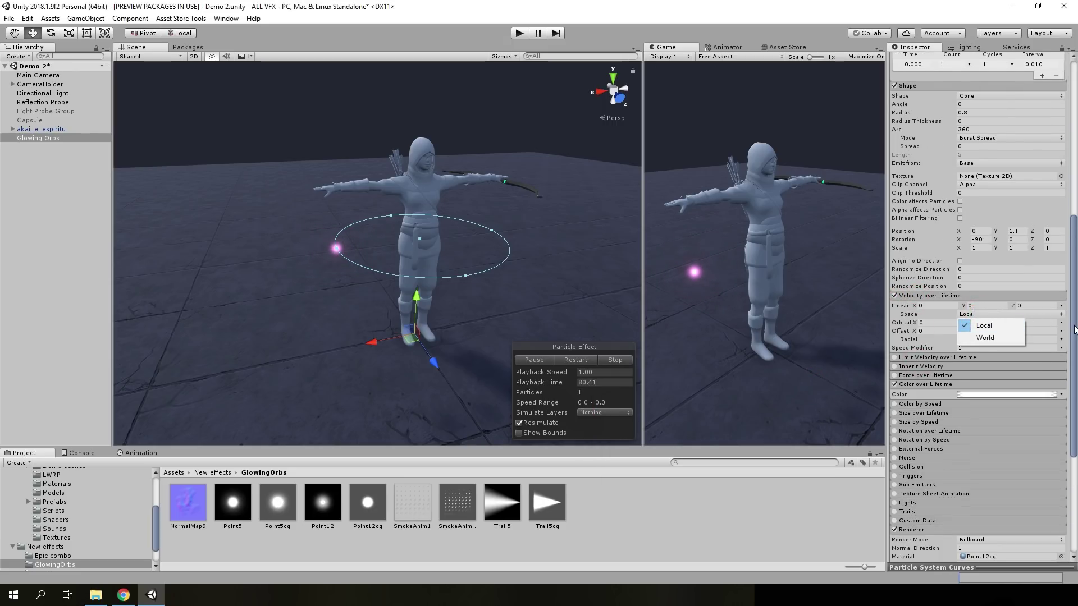
left_click(984, 322)
type("2.5")
key("Return")
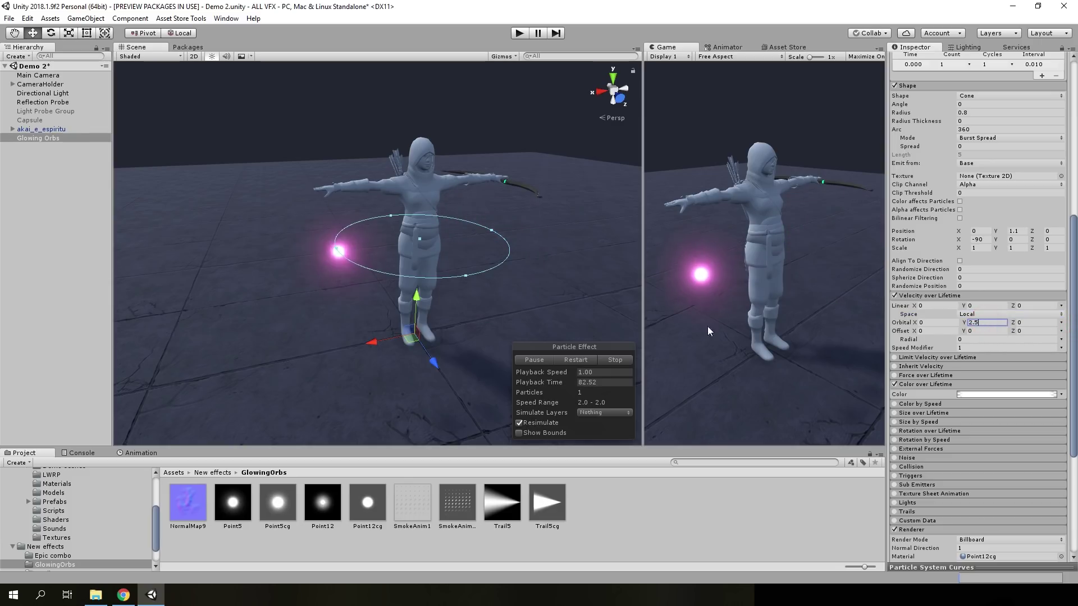
left_click_drag(572, 320, 578, 326, "alt")
key("f")
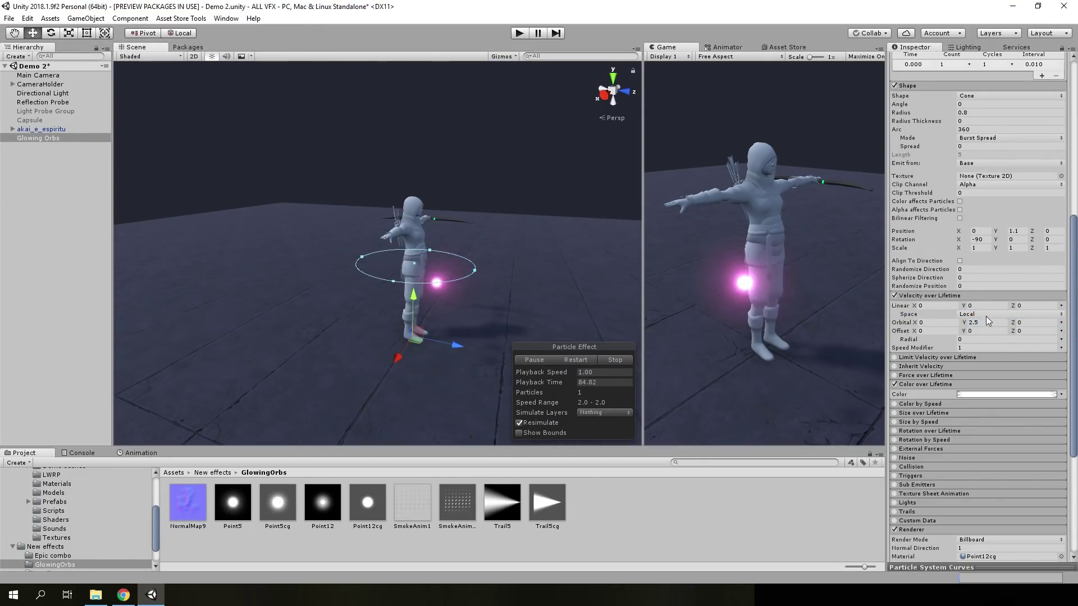
- Set Orbital Z velocity to 0.7 and Offset Y to 1
type(".6")
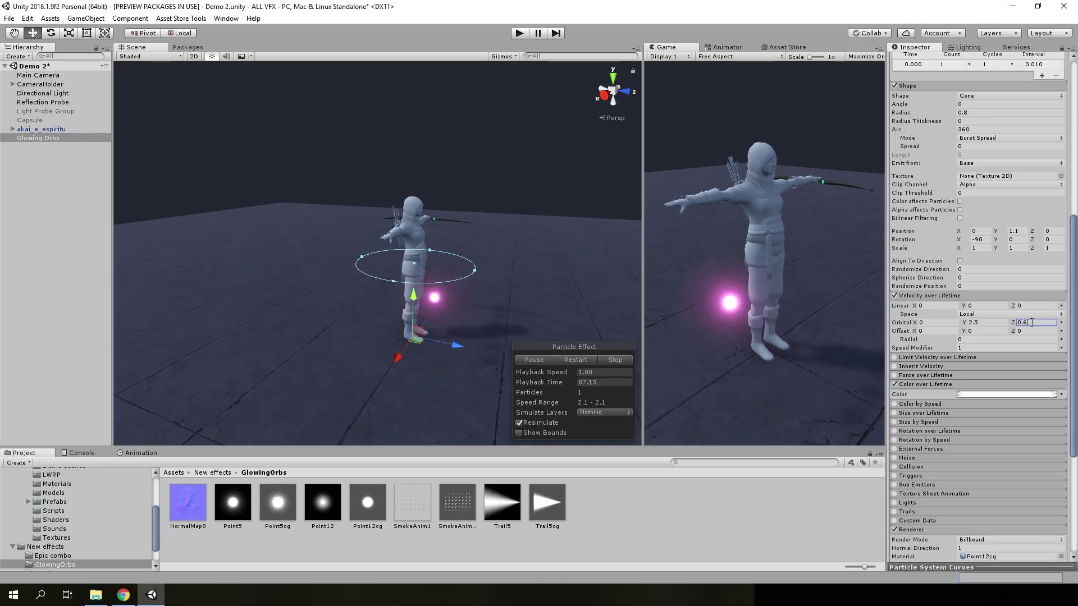
type("0.7")
key("Return")
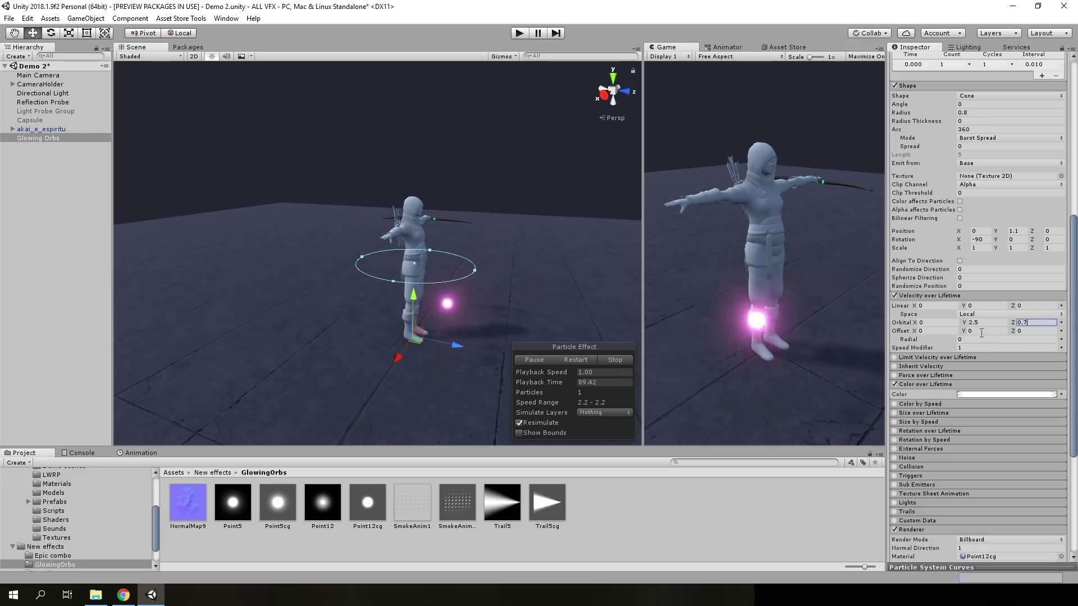
scroll(929, 305, "up", 3)
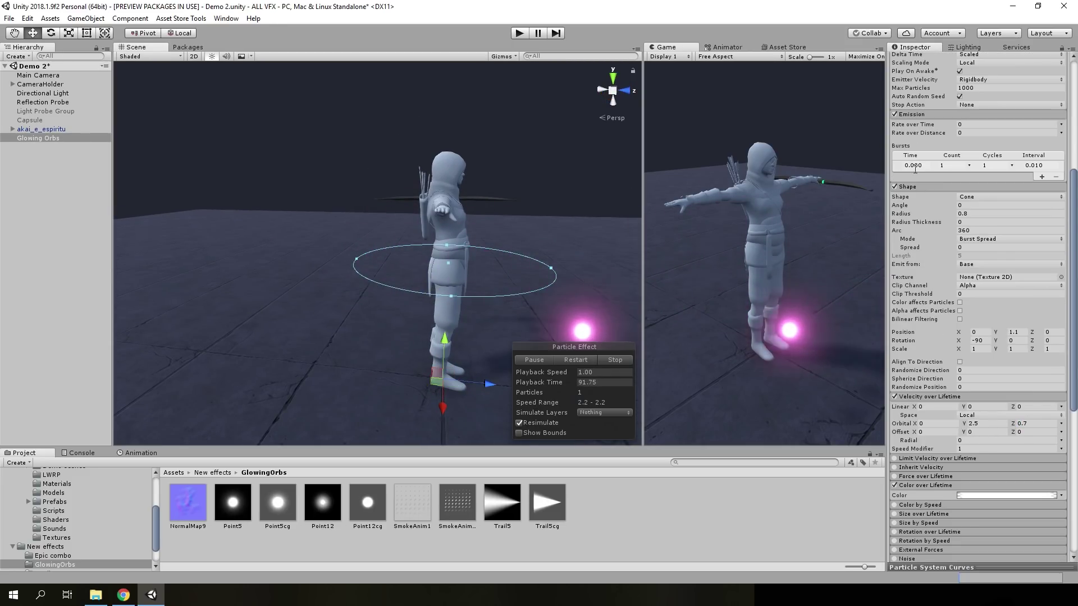
left_click(907, 187)
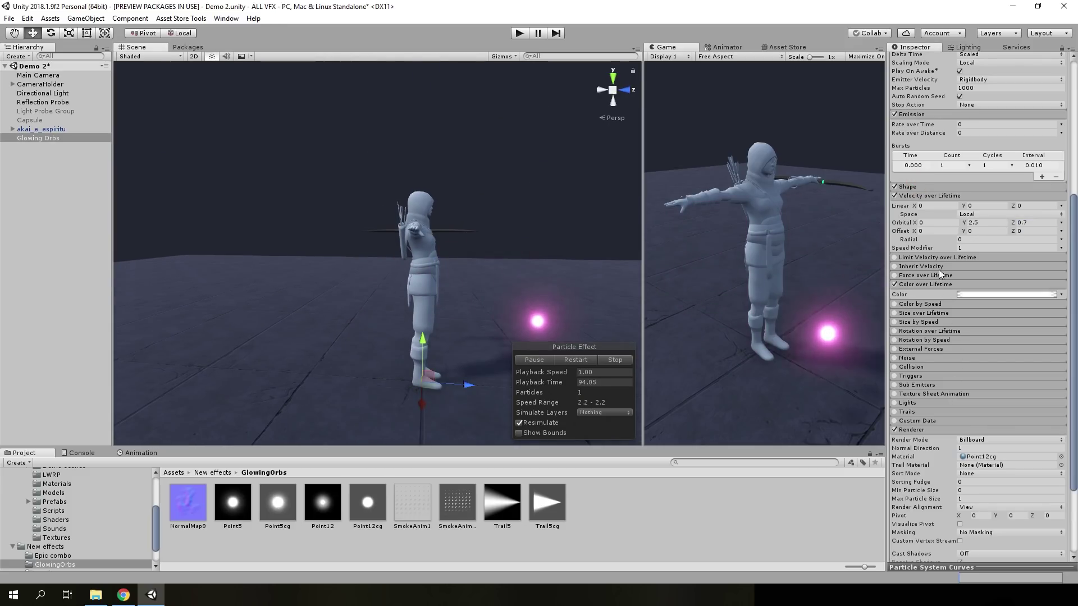
left_click(975, 230)
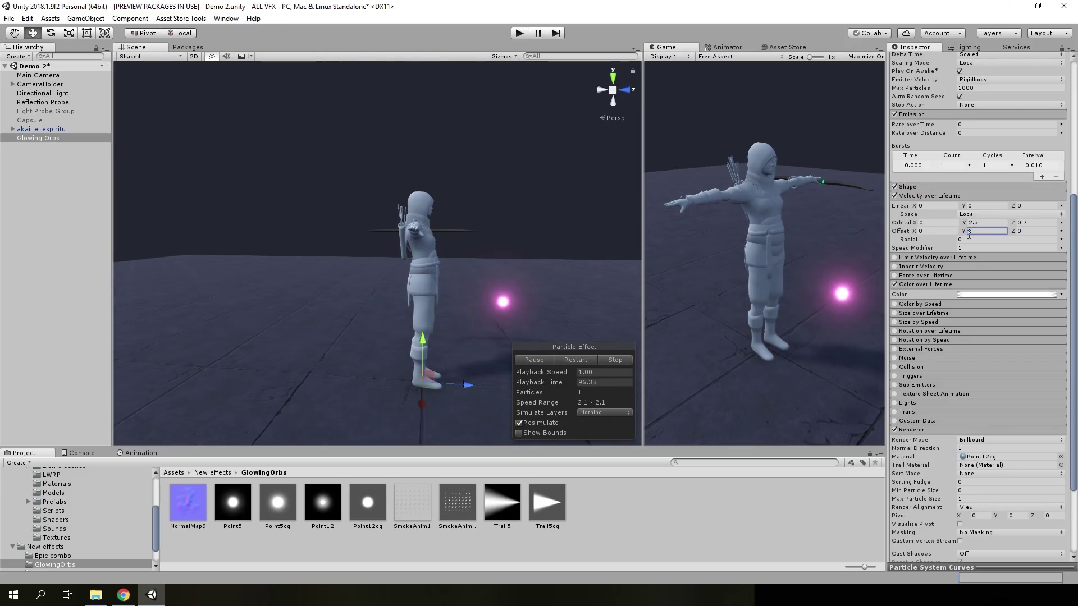
type("1")
mouse_move(505, 258)
left_mouse_down("alt")
mouse_move(334, 259)
mouse_move(372, 267)
left_mouse_up("alt")
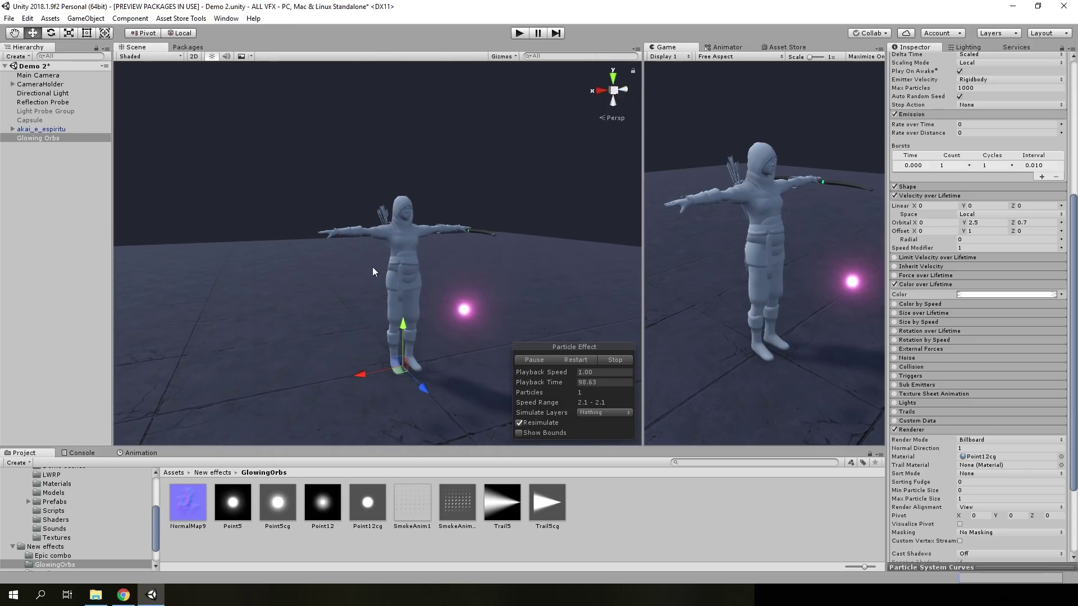
scroll(990, 414, "down", 4)
- Add a Light component to Glowing Orbs and leave it disabled
left_click(932, 541)
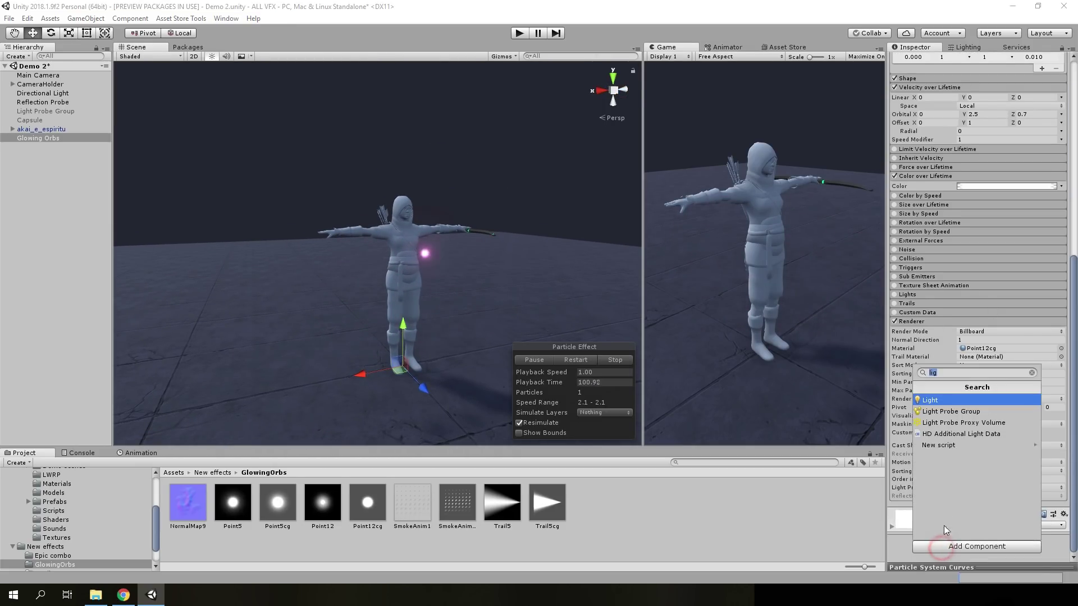
left_click(949, 534)
left_click(909, 500)
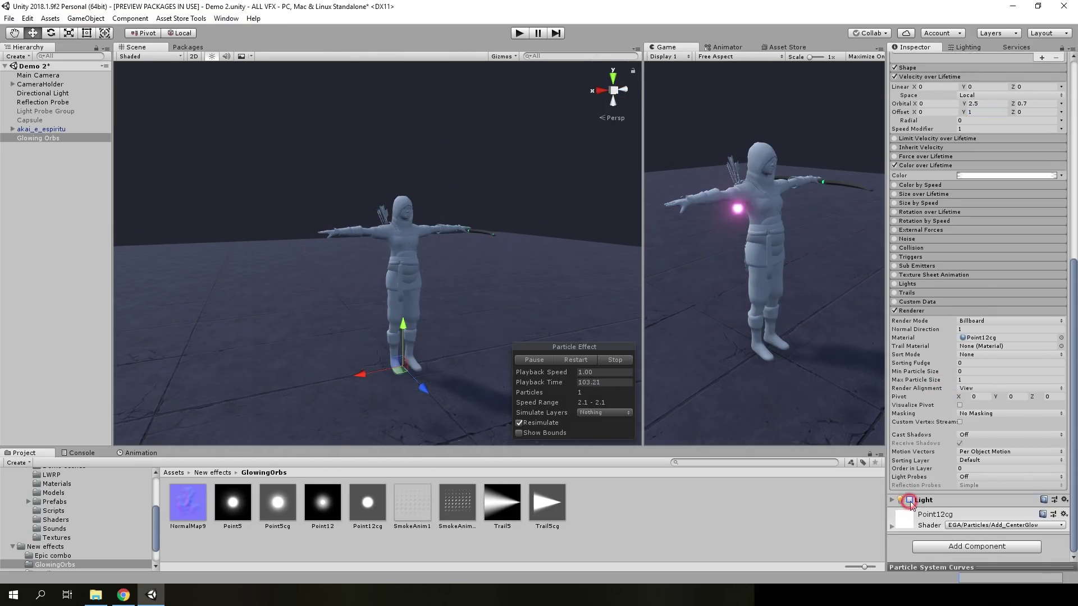
- Enable the Lights module using the Glowing Orbs light, with Ratio 1 and Maximum Lights 1
left_click(31, 138)
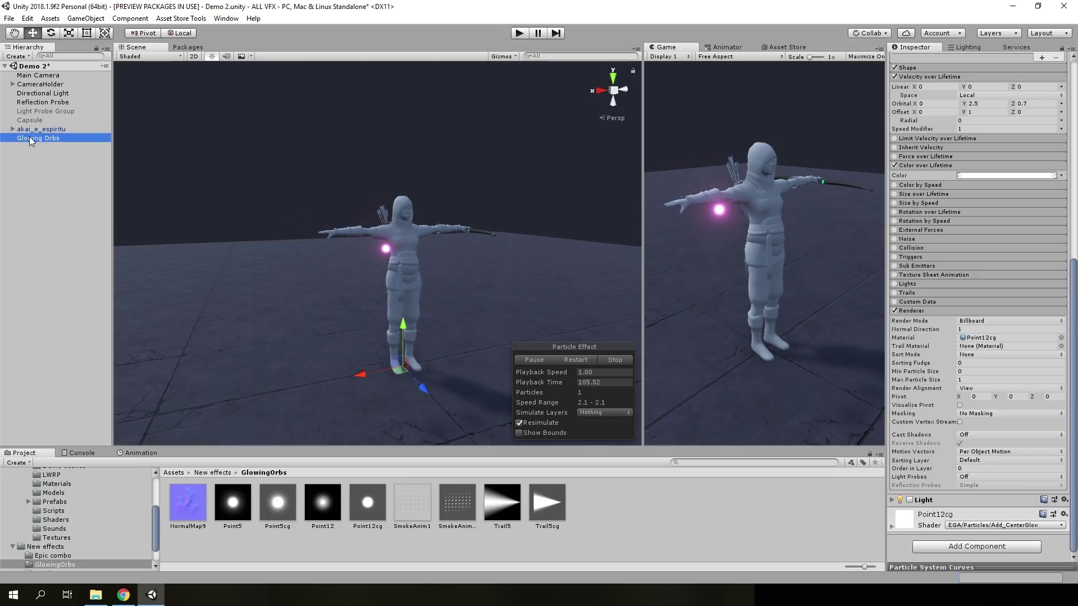
left_click(894, 283)
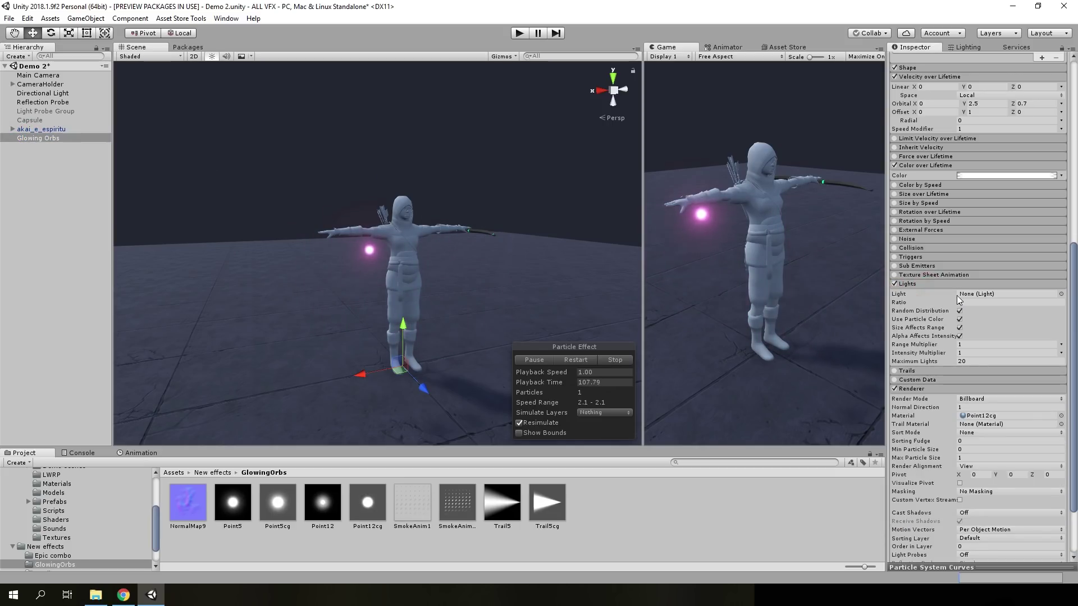
left_click_drag(32, 138, 1006, 297)
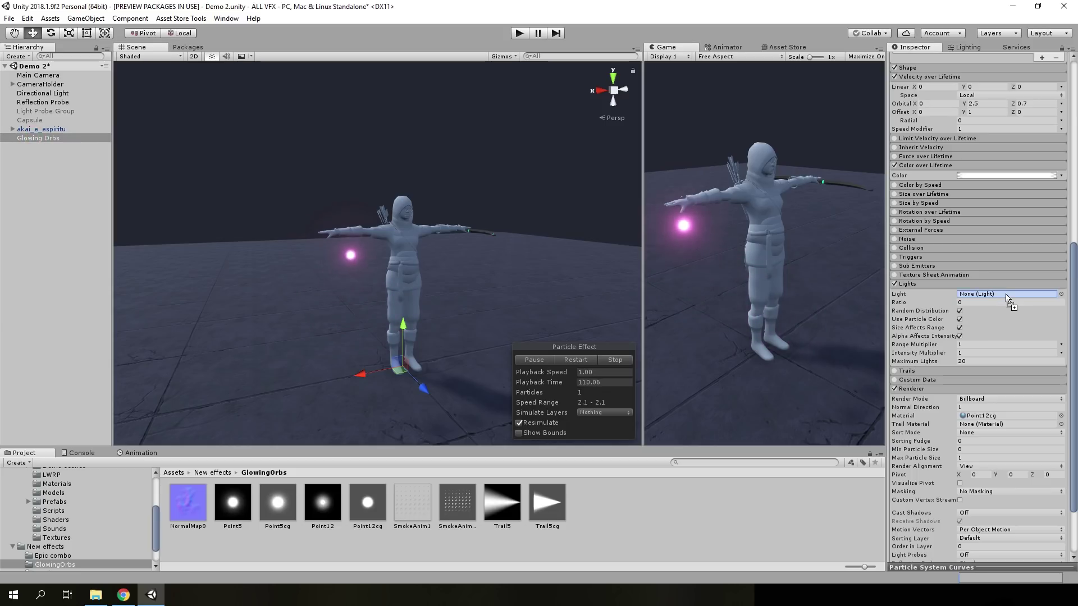
left_click(976, 304)
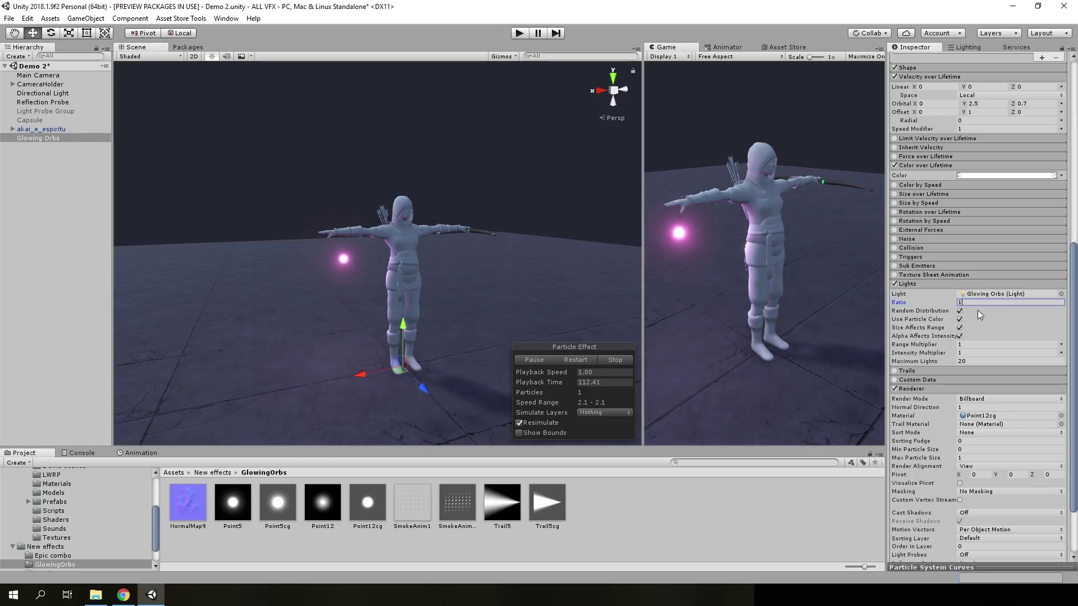
type("1")
left_click(963, 361)
type("1")
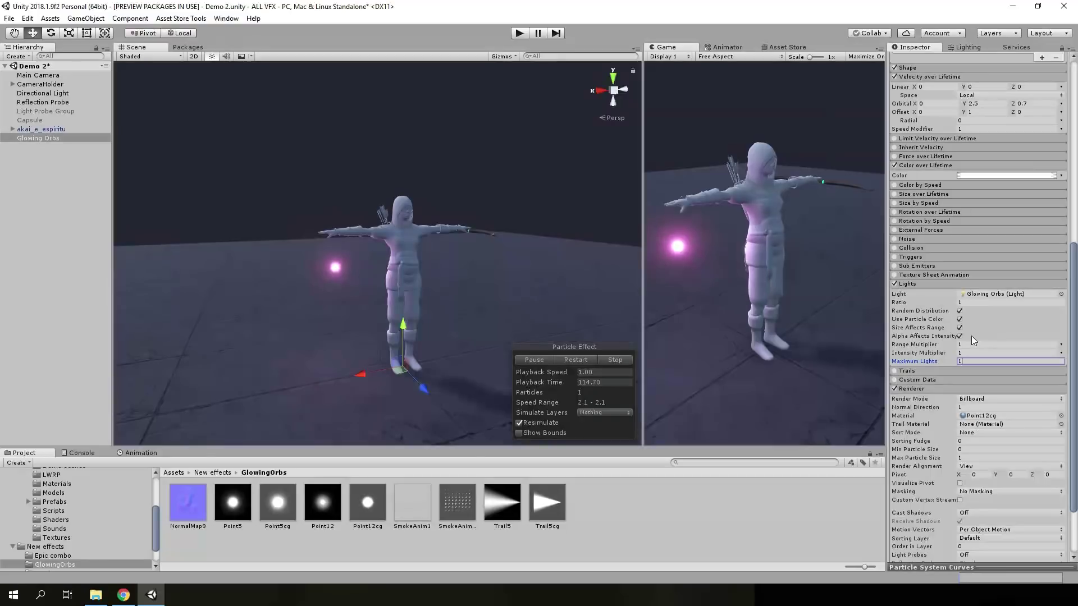
scroll(954, 331, "up", 3)
scroll(926, 354, "down", 3)
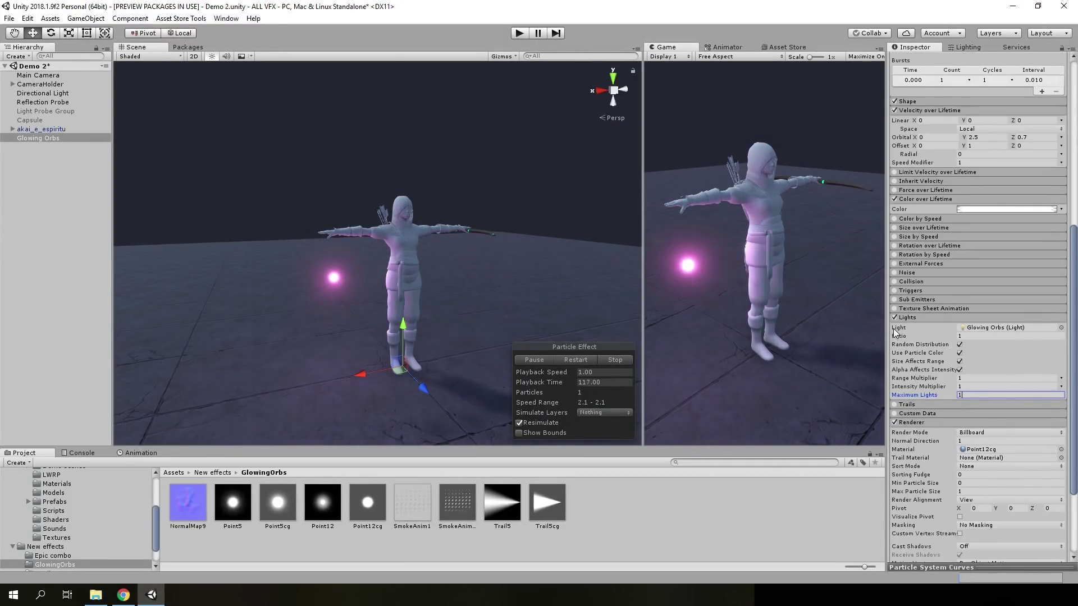
- Enable Trails on the orb particles with a trail lifetime of 0.05
left_click(894, 371)
scroll(975, 355, "down", 4)
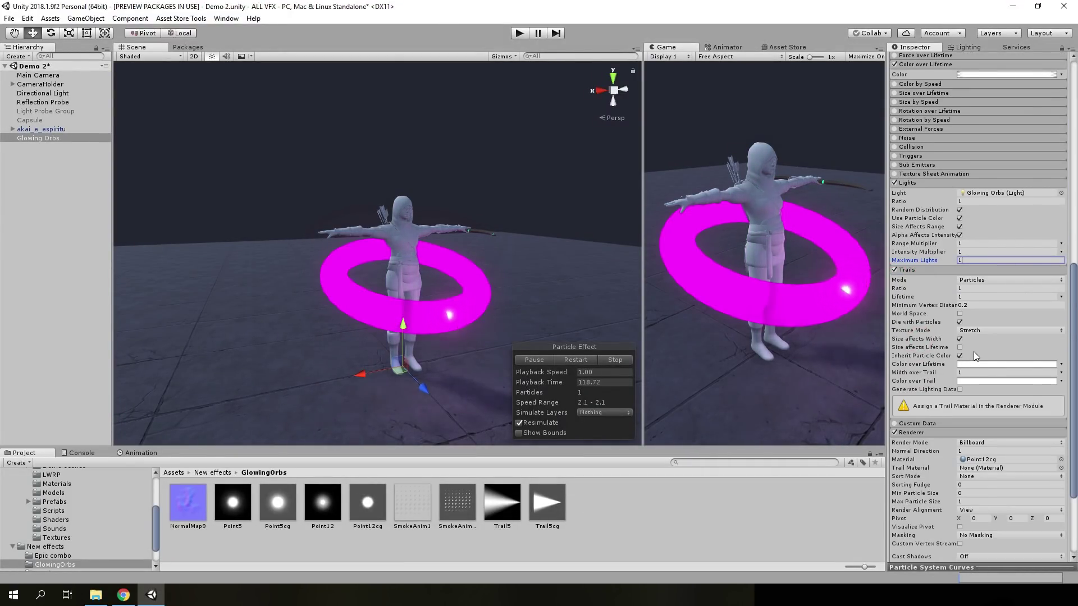
left_click(971, 297)
type("0.05")
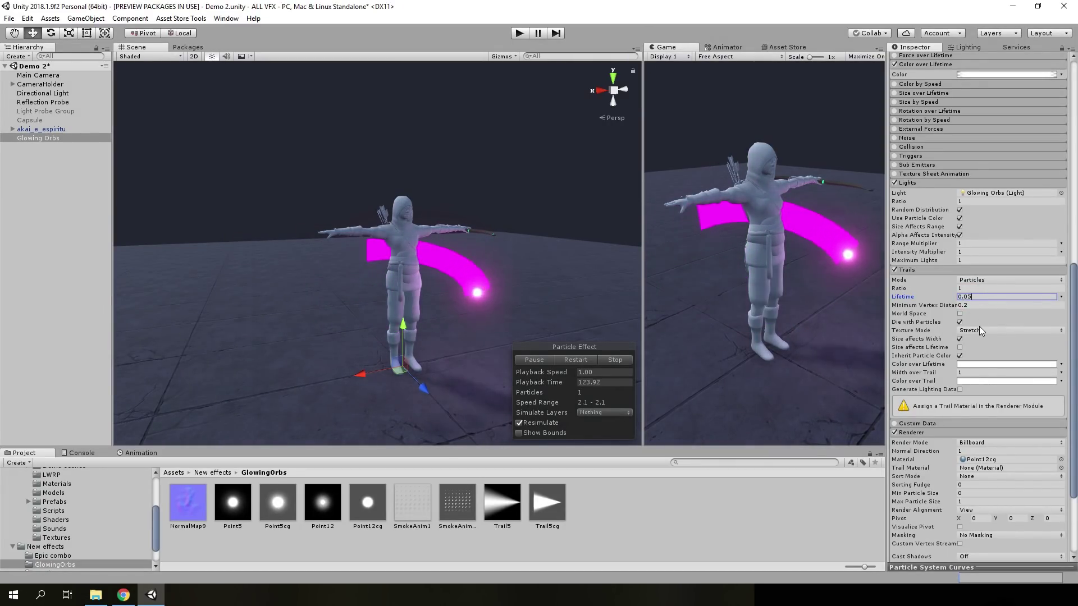
scroll(938, 174, "up", 8)
scroll(939, 109, "up", 10)
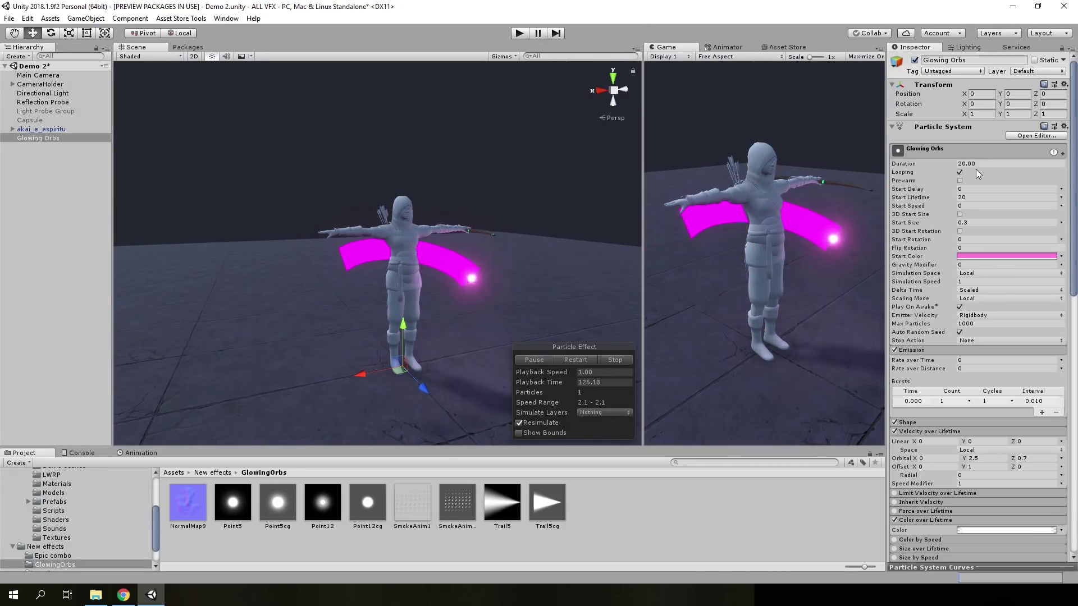
scroll(976, 170, "down", 6)
scroll(972, 325, "down", 6)
scroll(978, 362, "down", 6)
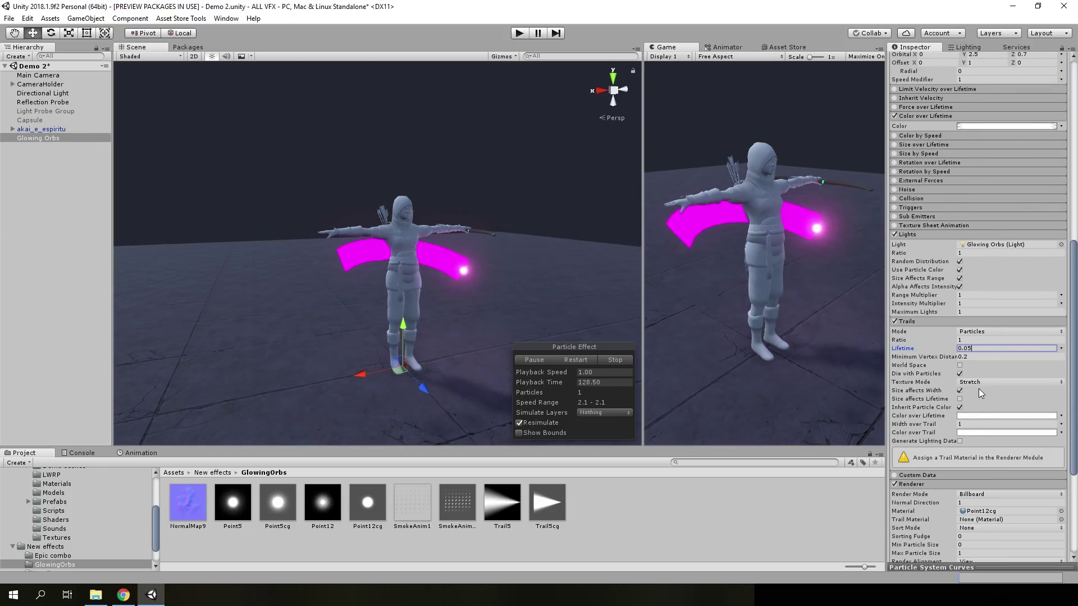
- Set Width over Trail to 0.4 and use Trail5cg as the trail material
left_click(973, 425)
type("0.4")
scroll(974, 392, "down", 3)
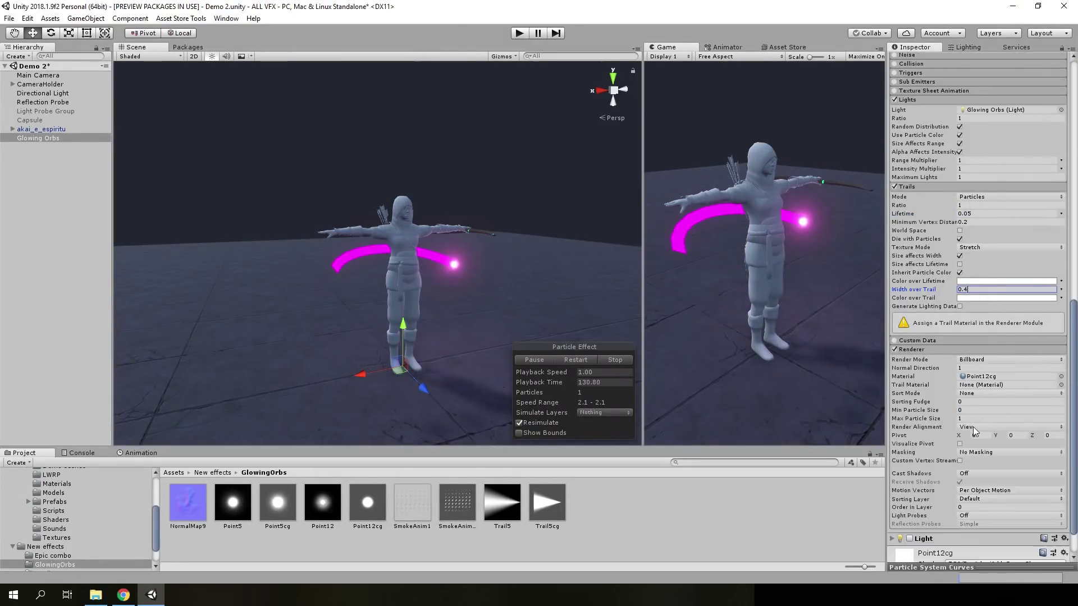
scroll(974, 393, "down", 3)
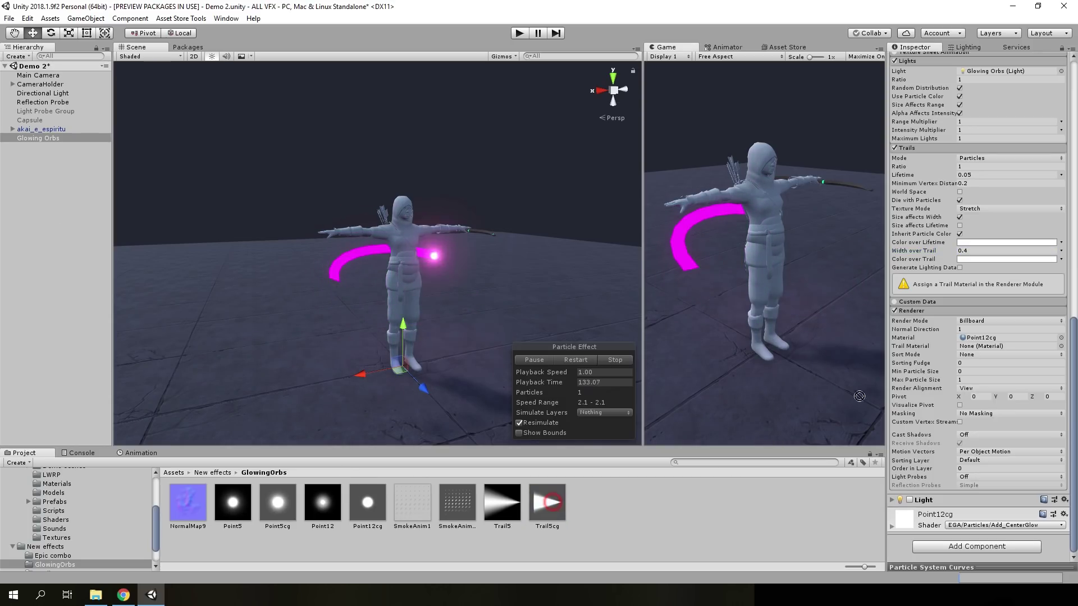
left_click_drag(859, 396, 976, 346)
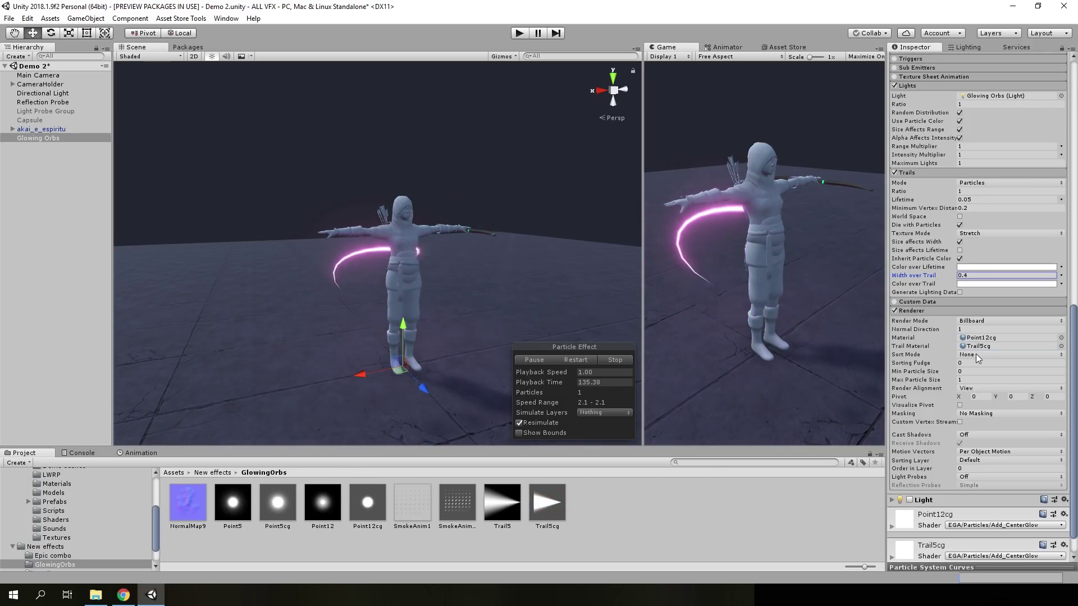
scroll(954, 355, "up", 2)
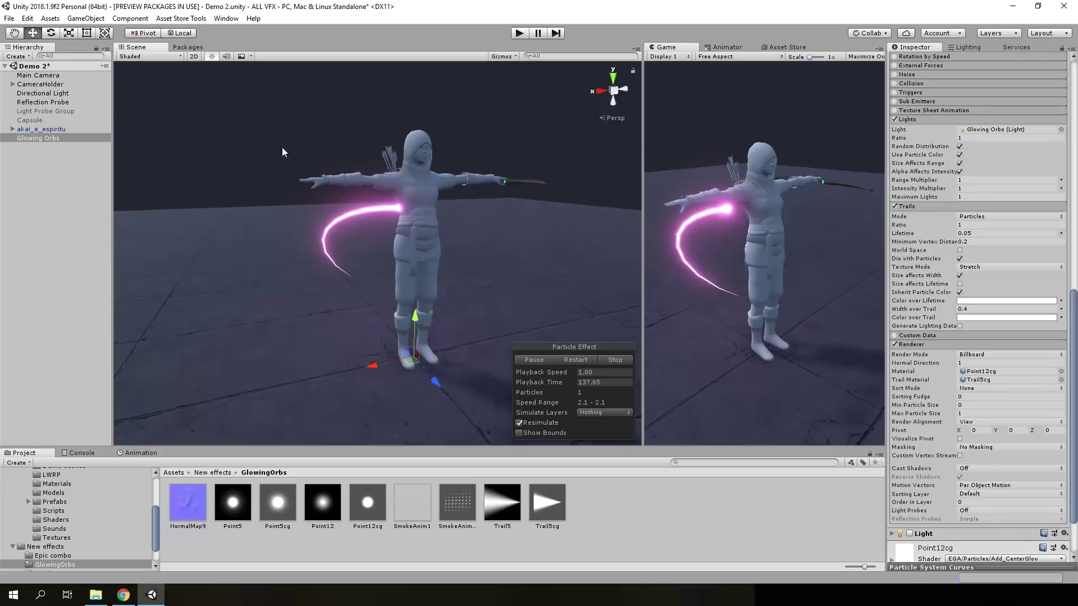
- Set the trail's Minimum Vertex Distance to 0.05 and return the Scene view to Shaded
left_click(151, 56)
left_click(159, 93)
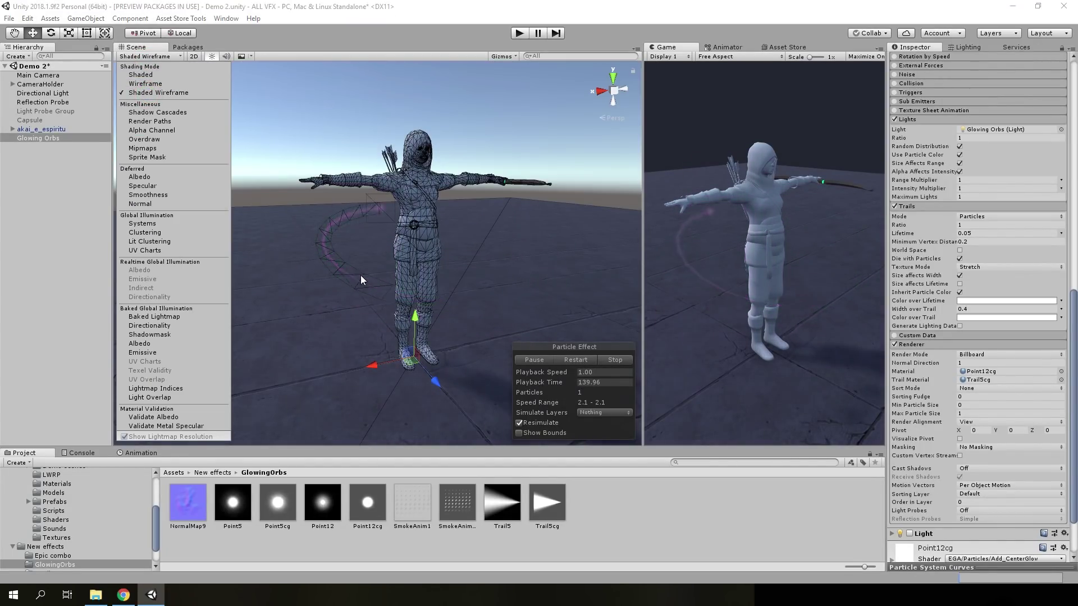
left_click(967, 241)
left_click(965, 241)
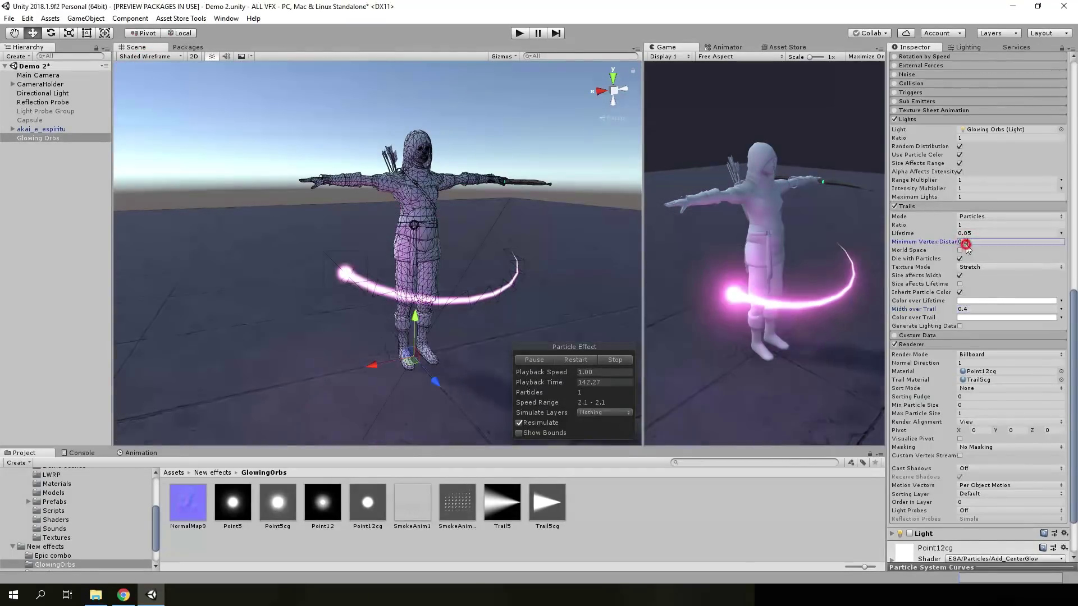
type("0.05")
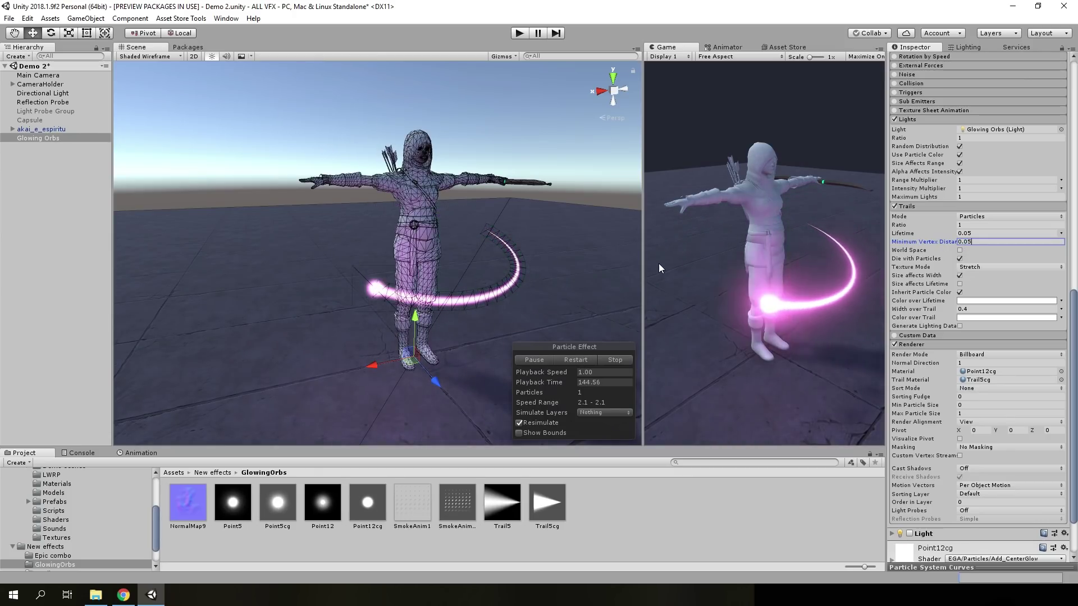
left_click(137, 56)
left_click(135, 75)
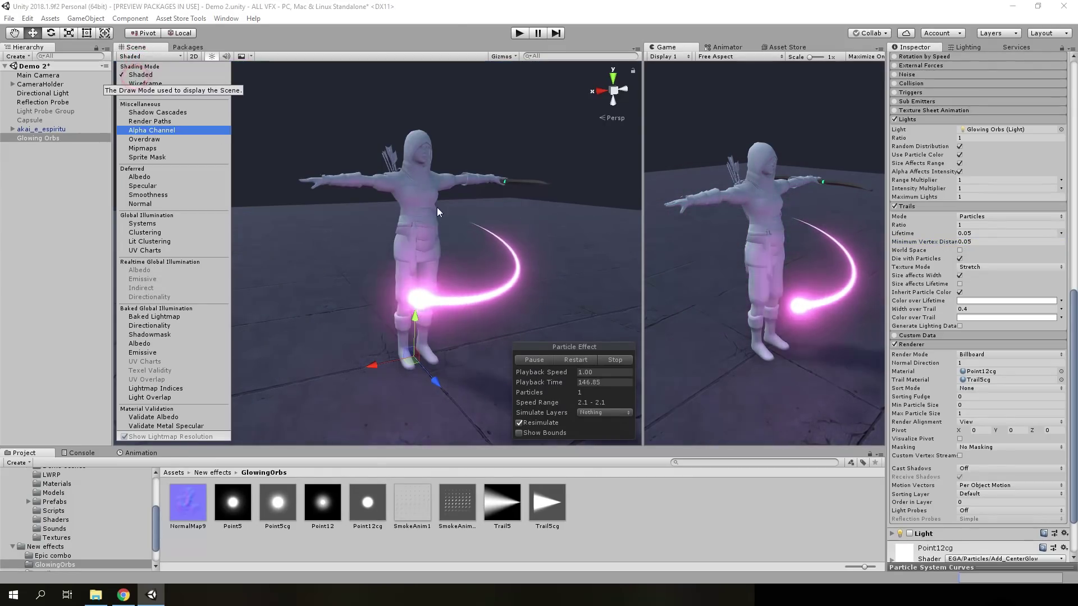
left_click_drag(449, 235, 500, 234, "alt")
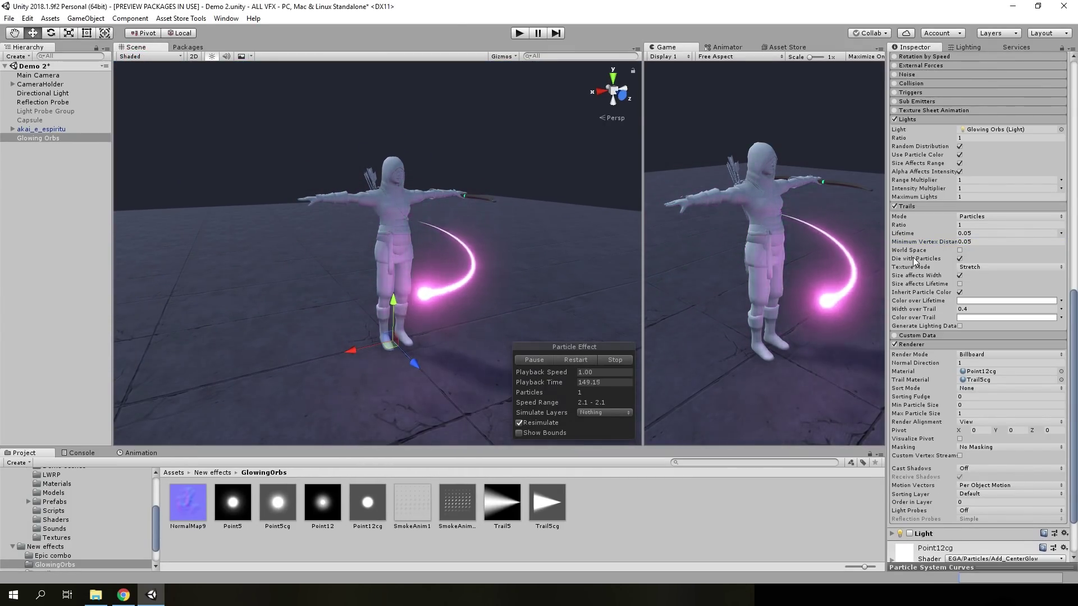
- Switch Color over Trail to Gradient and apply the pink-to-purple preset
left_click(1060, 317)
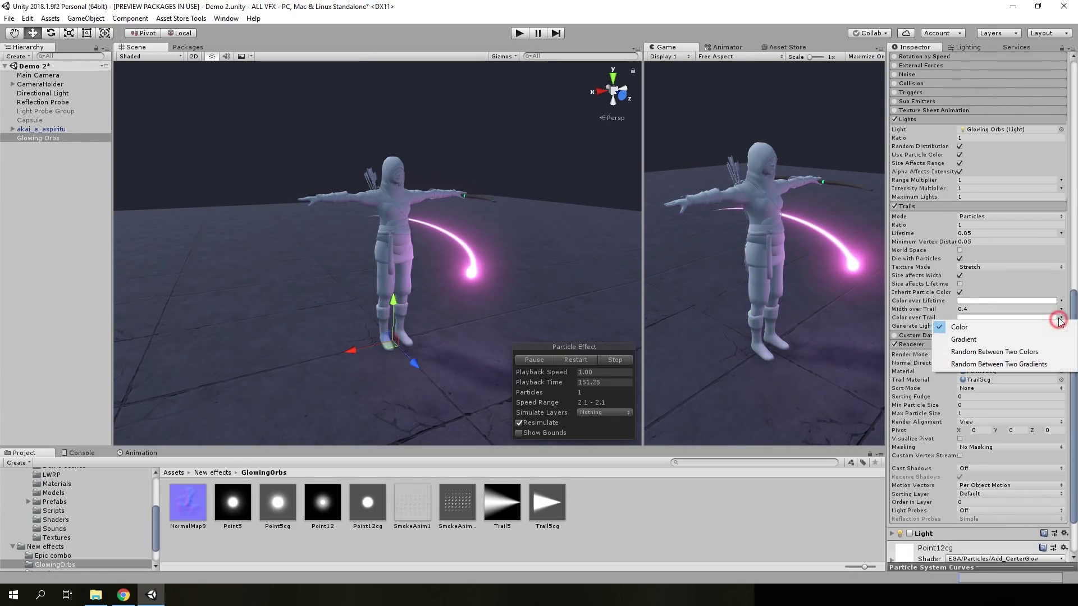
left_click(1002, 318)
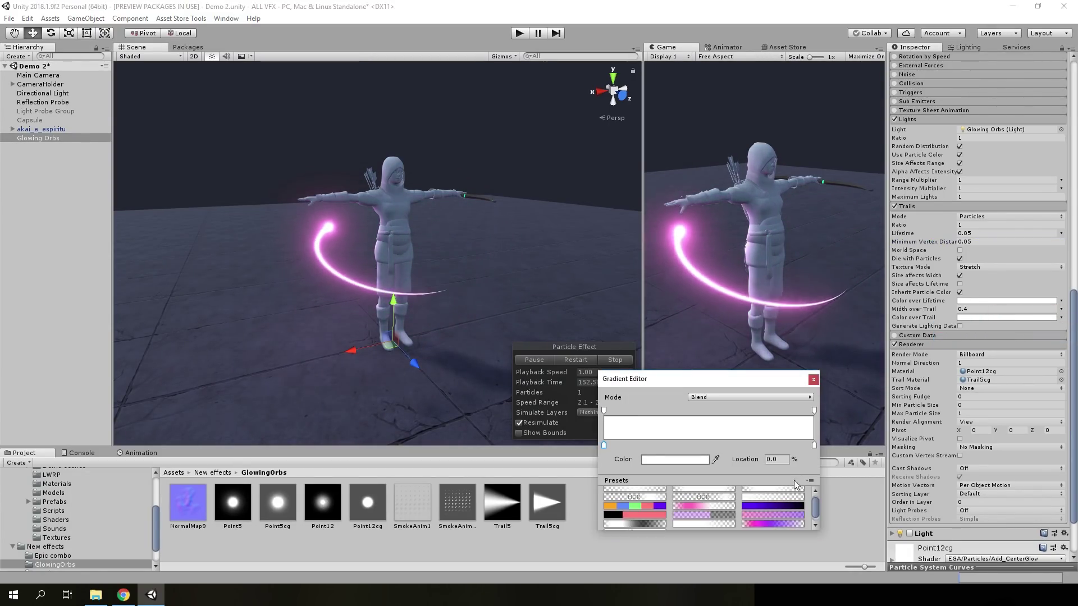
left_click(780, 513)
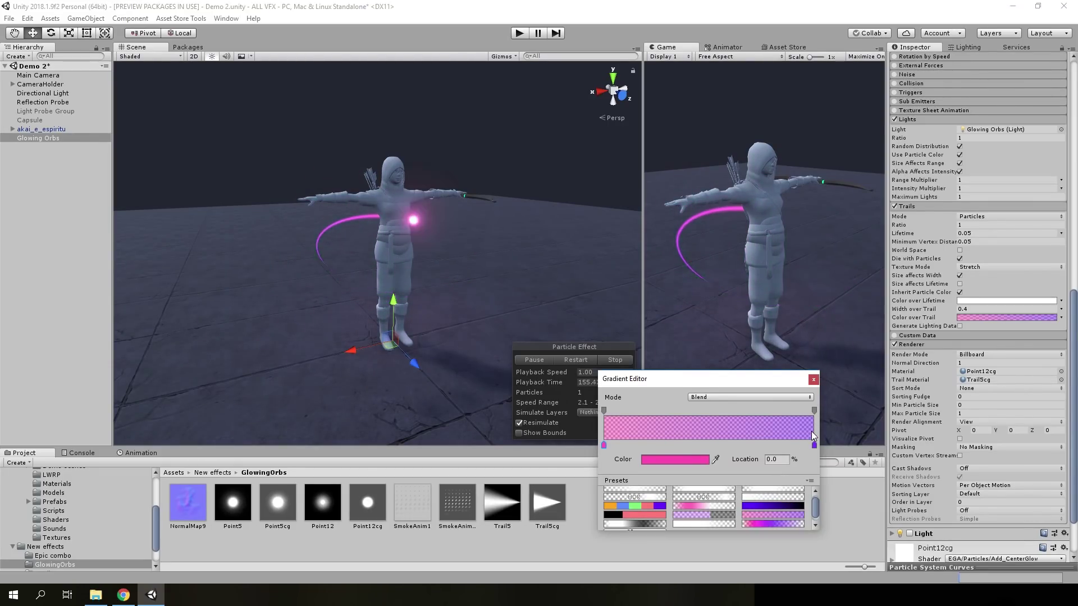
left_click(813, 380)
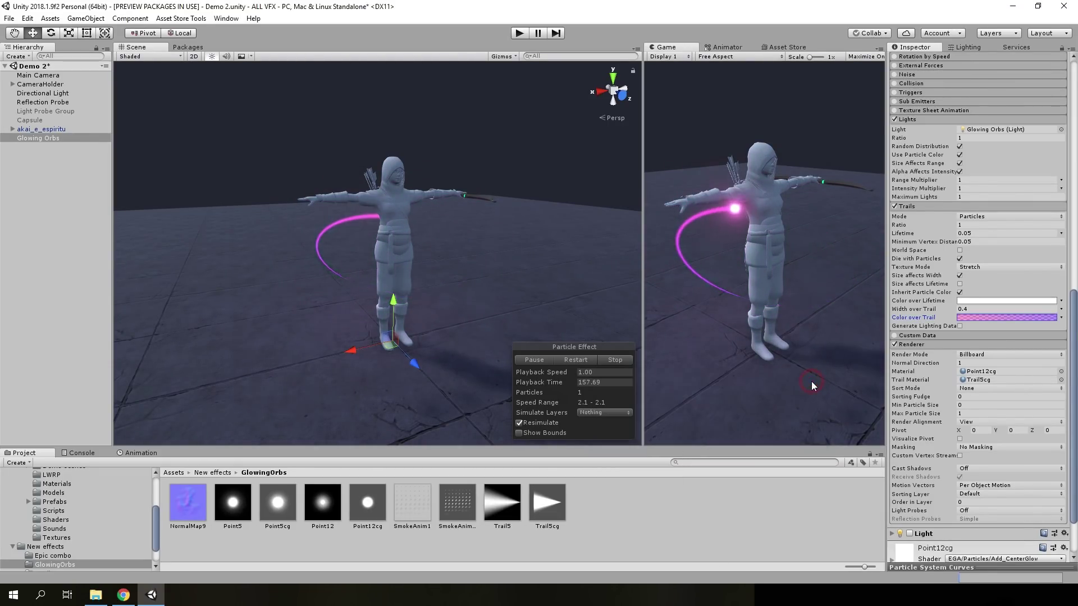
left_click(76, 160)
- Create a child particle system under Glowing Orbs and name it Fire
left_click(38, 139)
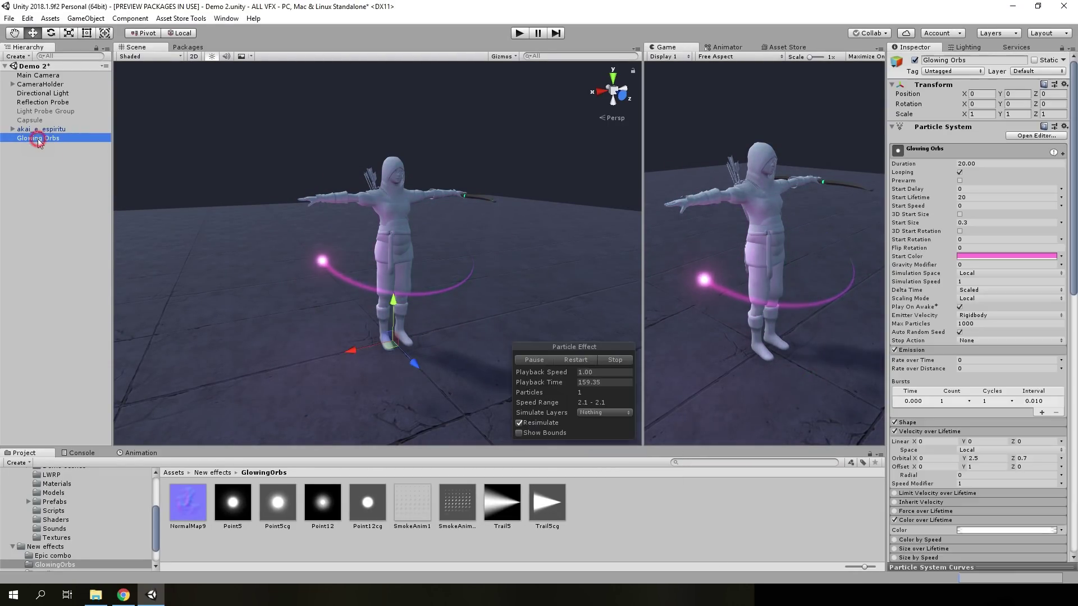
right_click(38, 139)
left_click(144, 272)
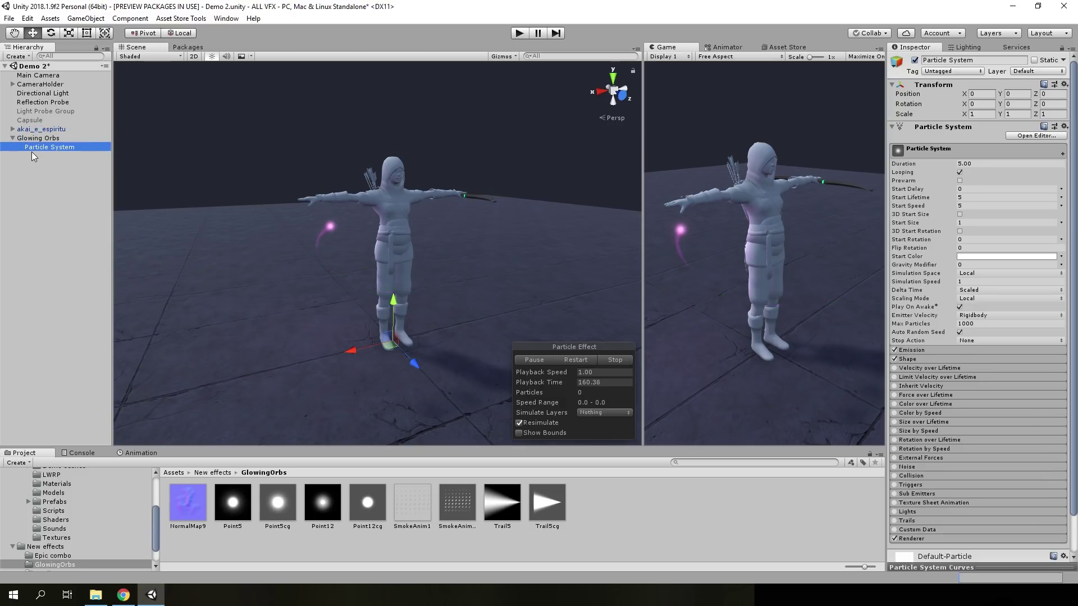
right_click(32, 148)
left_click(60, 182)
type("Fire")
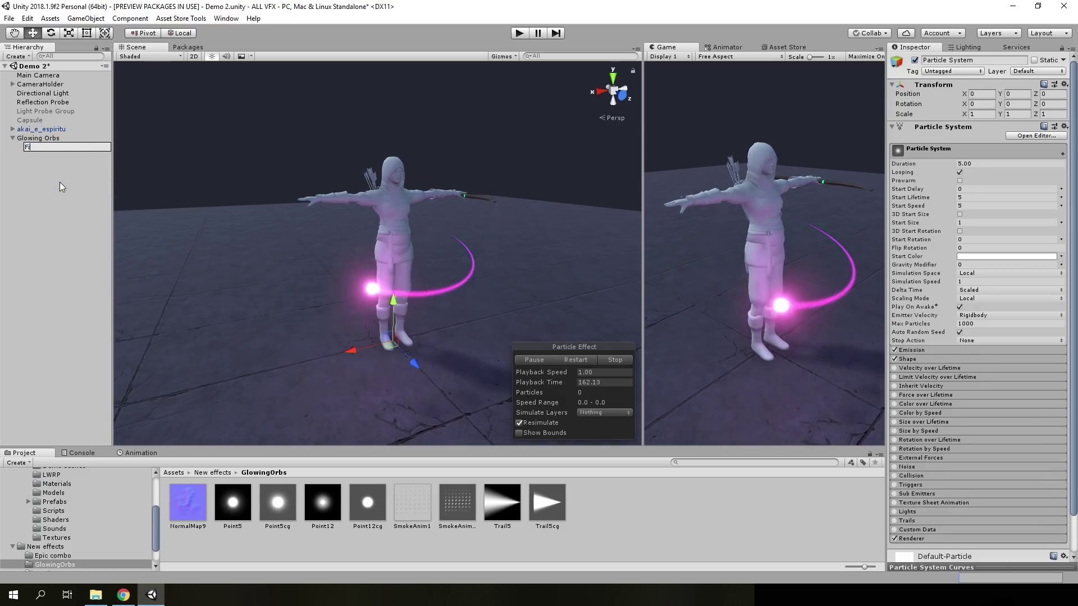
- Enable Sub Emitters on Glowing Orbs with Fire in the Birth slot, then replay the effect
left_click(48, 139)
scroll(954, 249, "down", 5)
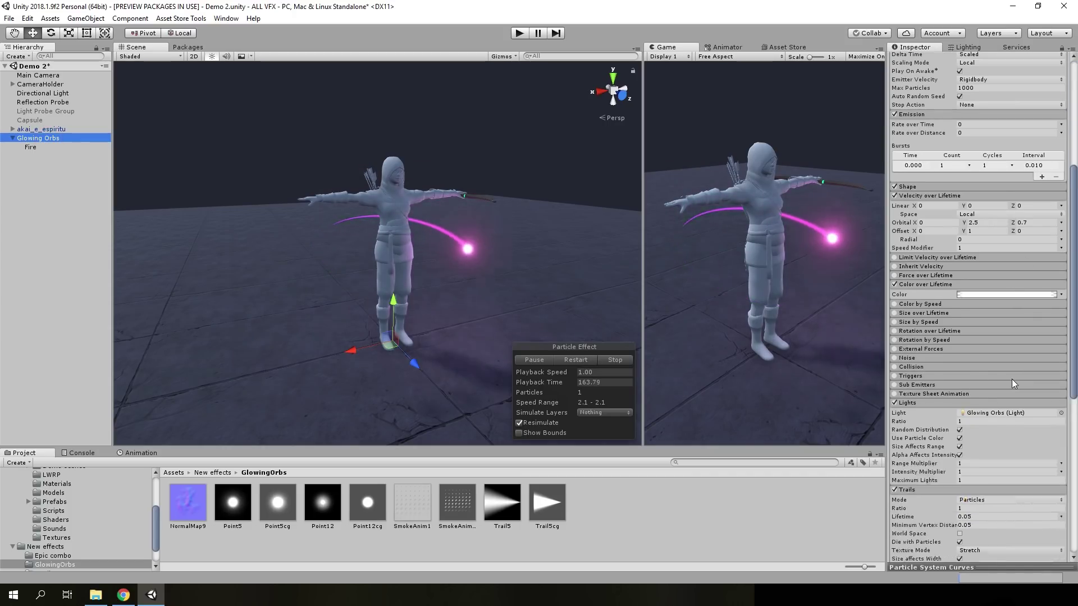
scroll(1012, 378, "down", 5)
left_click(919, 275)
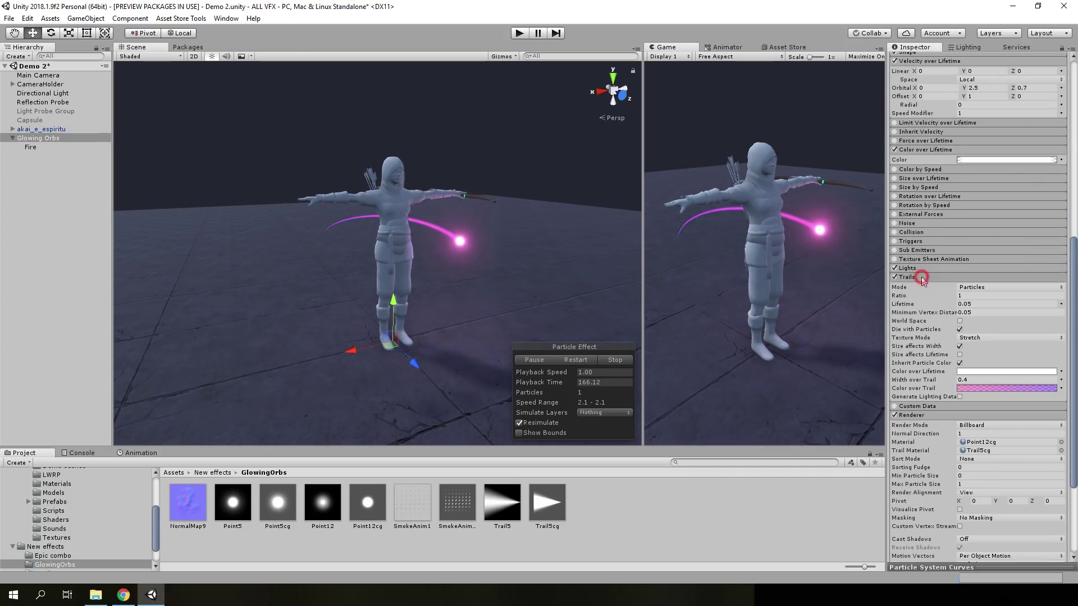
left_click(921, 278)
scroll(915, 289, "up", 3)
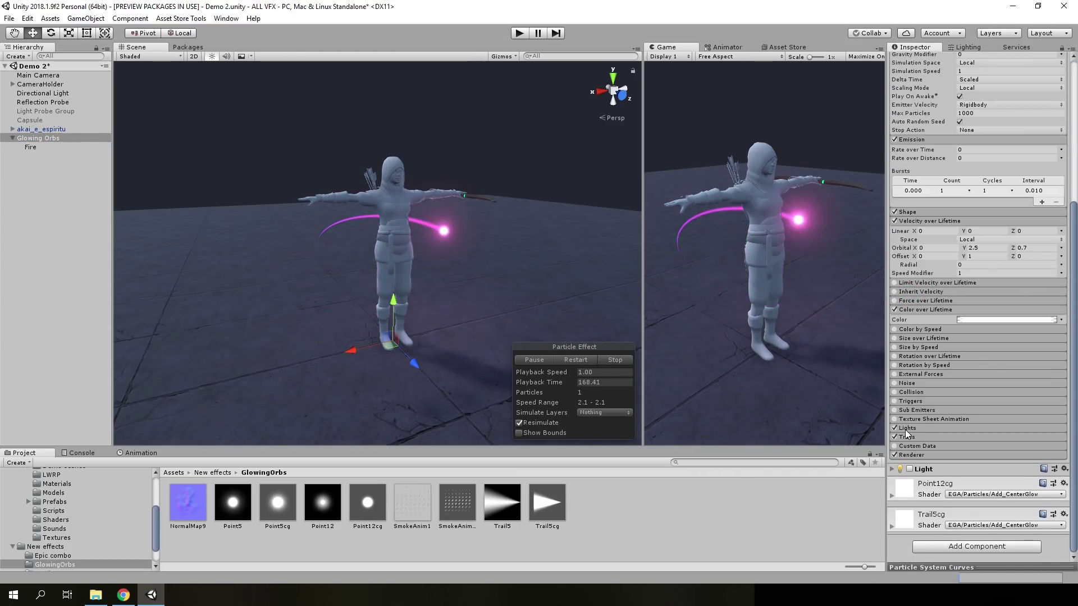
left_click(894, 410)
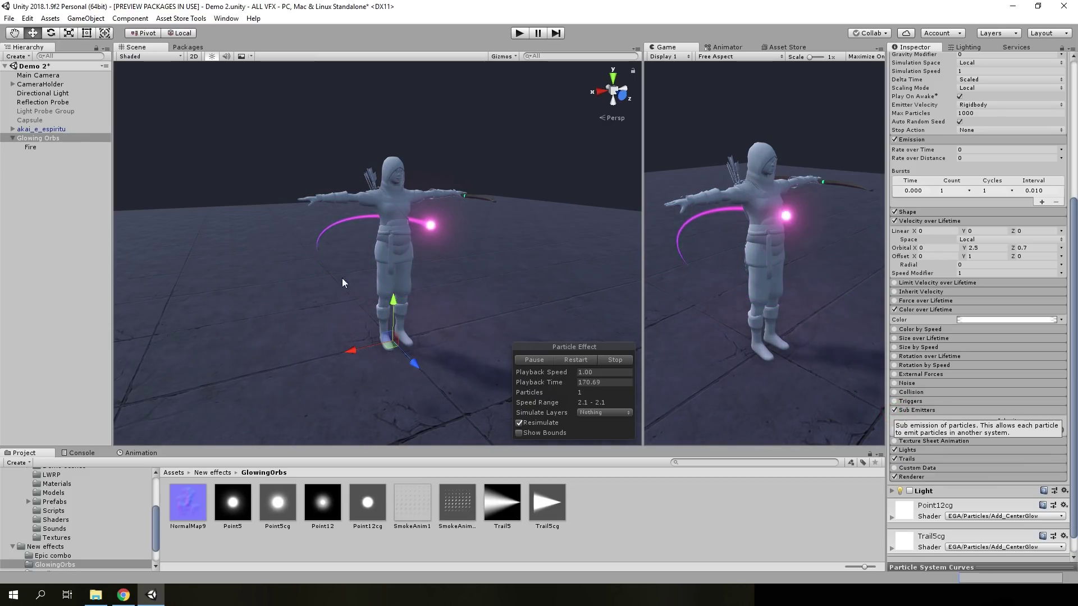
left_click_drag(30, 147, 960, 430)
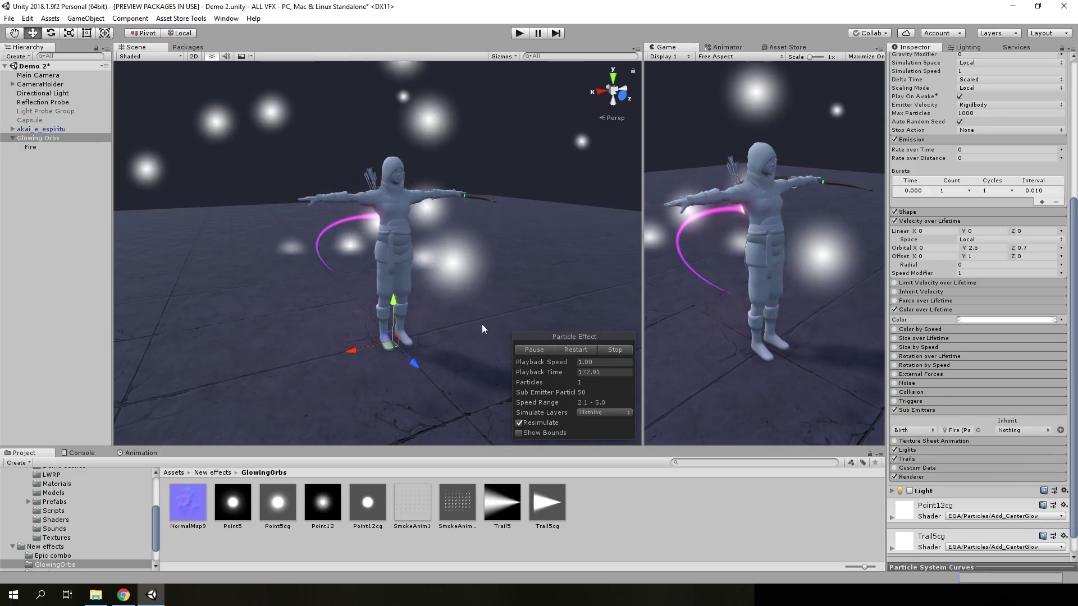
left_click(30, 147)
left_click(588, 363)
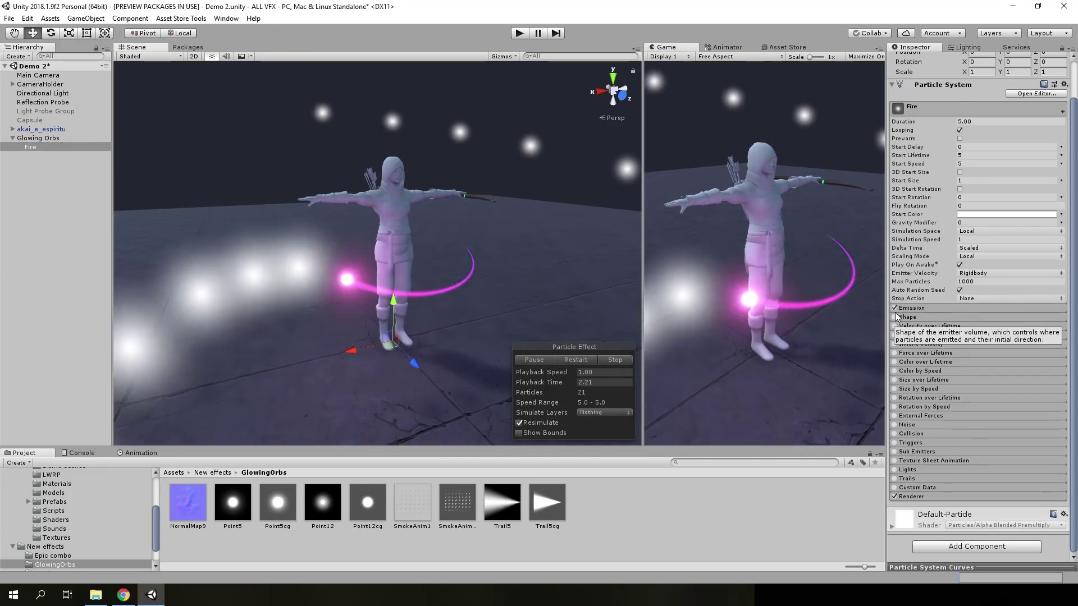
- Switch Fire's emission to rate over time 0 and rate over distance 7
left_click(910, 308)
left_click_drag(909, 318, 876, 317)
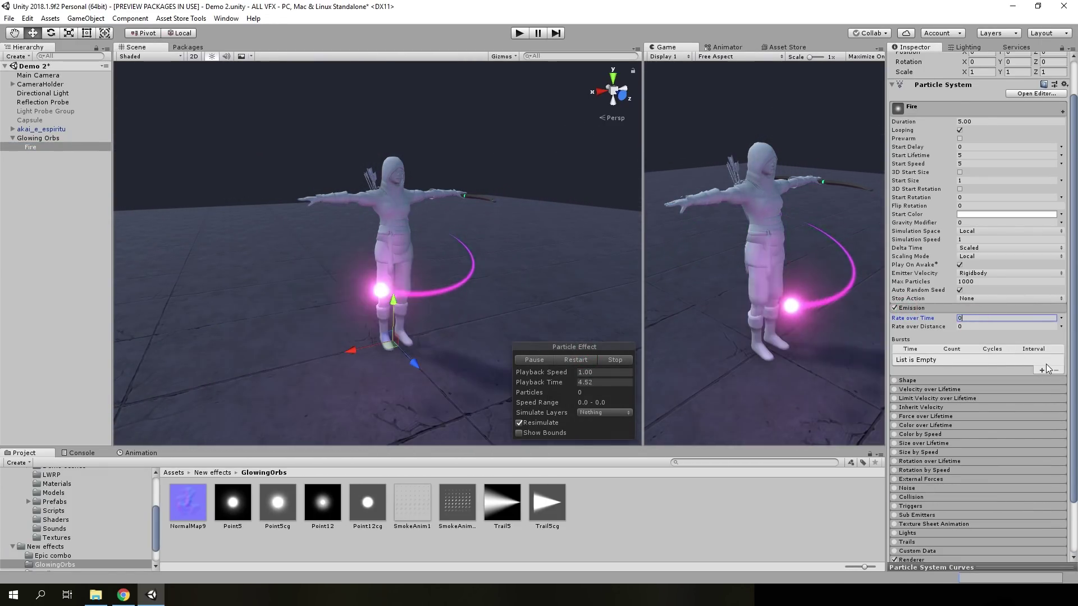
left_click(966, 327)
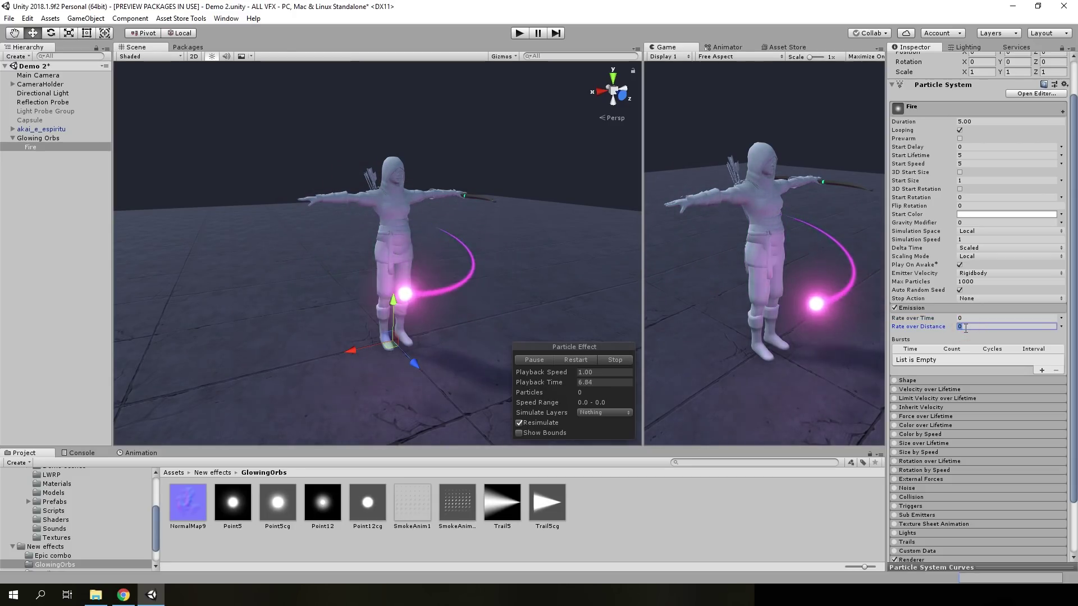
type("7")
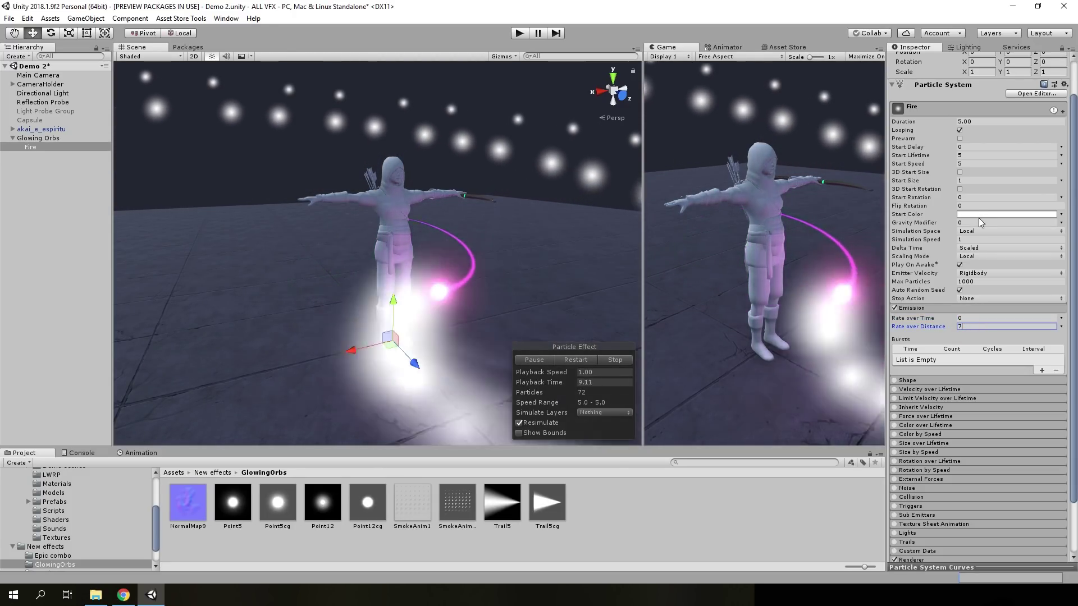
- Give Fire start speed 0, start size 0.5 and start lifetime 0.5
left_click(964, 164)
type("0")
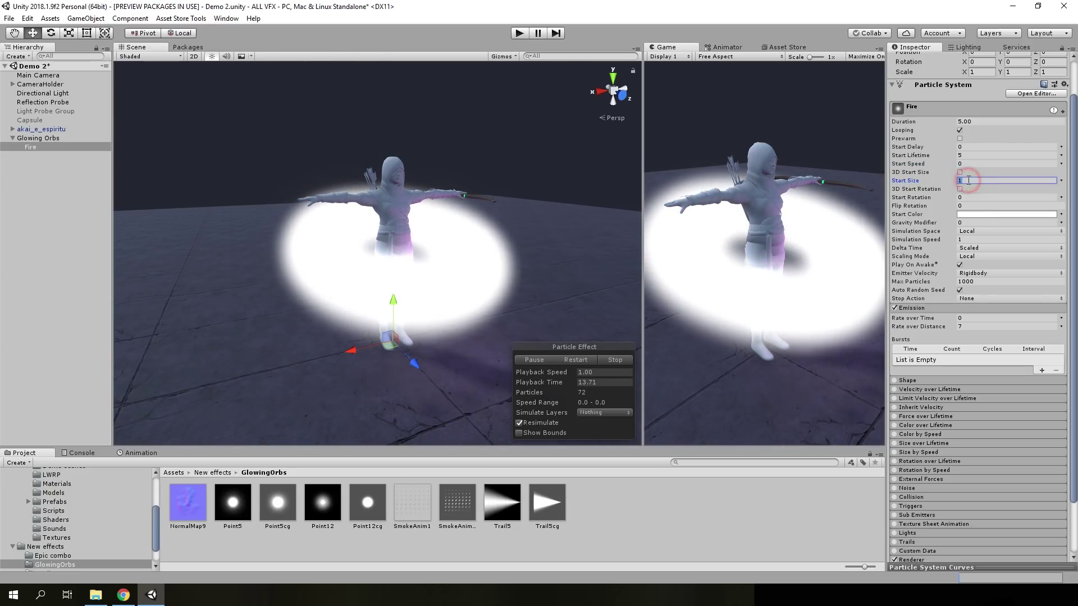
type("0.5")
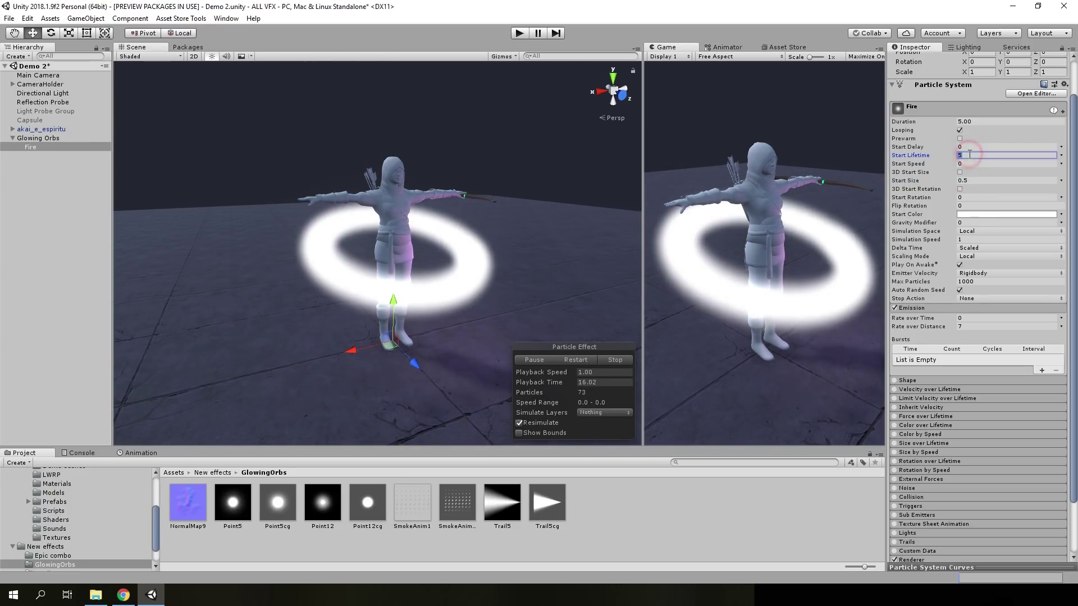
type("0.")
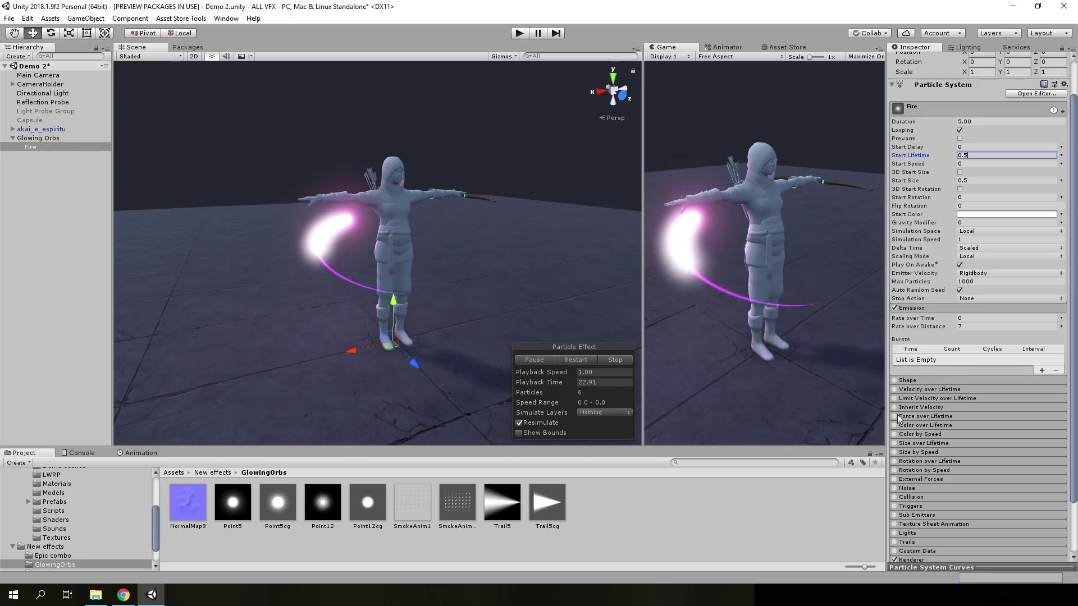
left_click(894, 433)
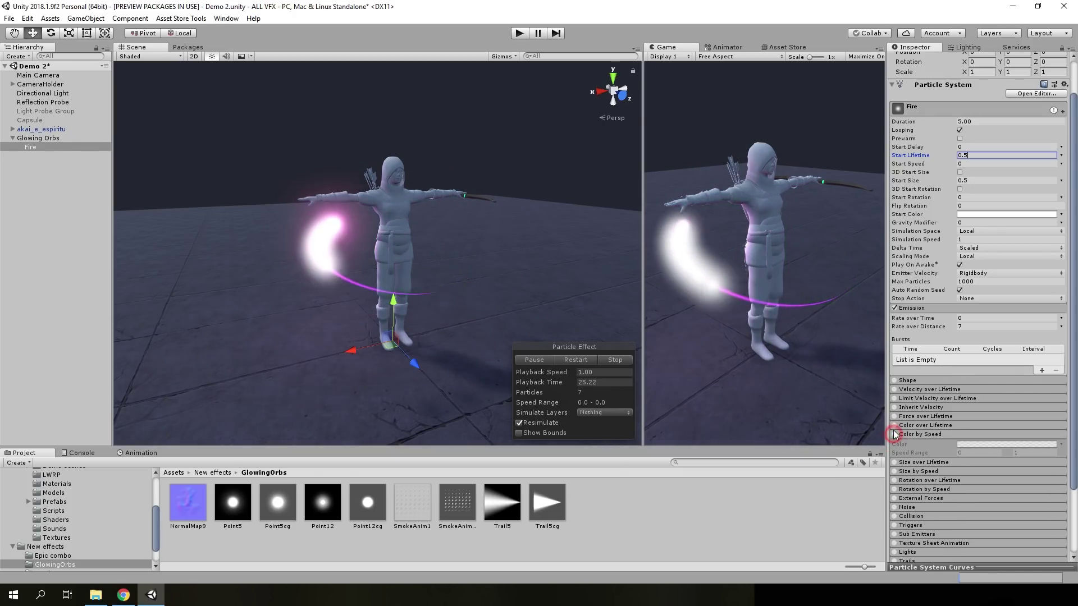
- Enable Color over Lifetime on Fire with the pink-to-purple gradient preset
left_click(919, 425)
left_click(966, 436)
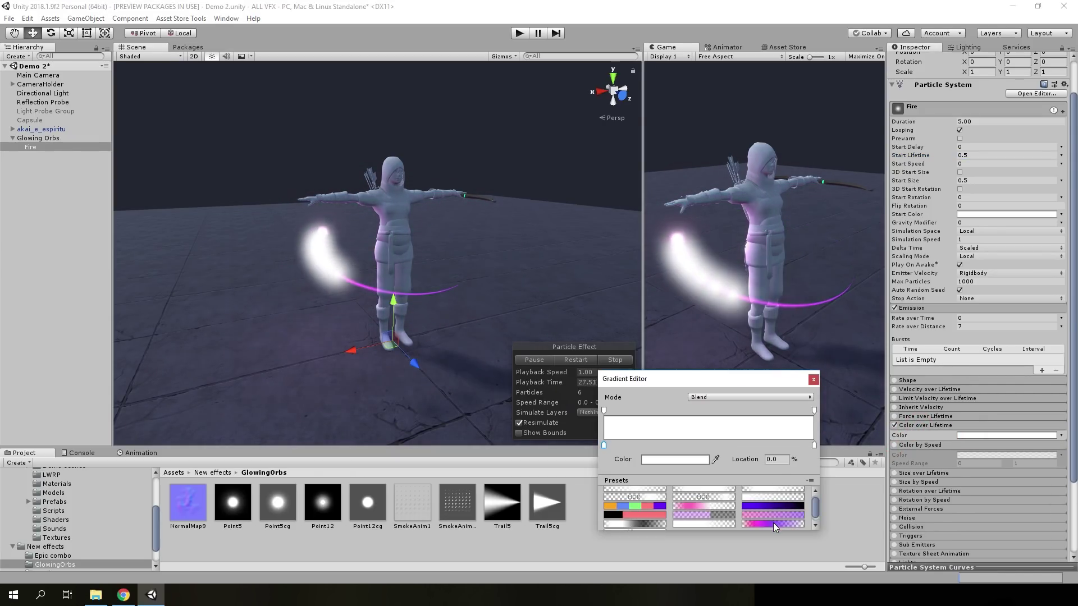
left_click(772, 523)
left_click(812, 380)
- Give Fire the SmokeAnim1bdt material, enable Texture Sheet Animation, and preview SmokeAnim1
scroll(997, 399, "down", 5)
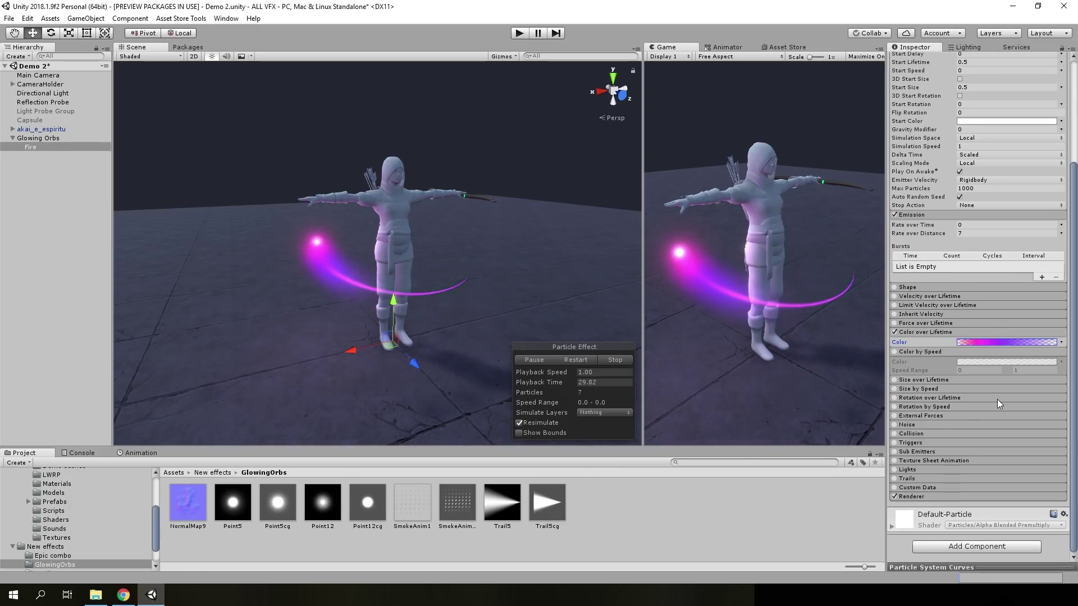
left_click(458, 510)
type("1")
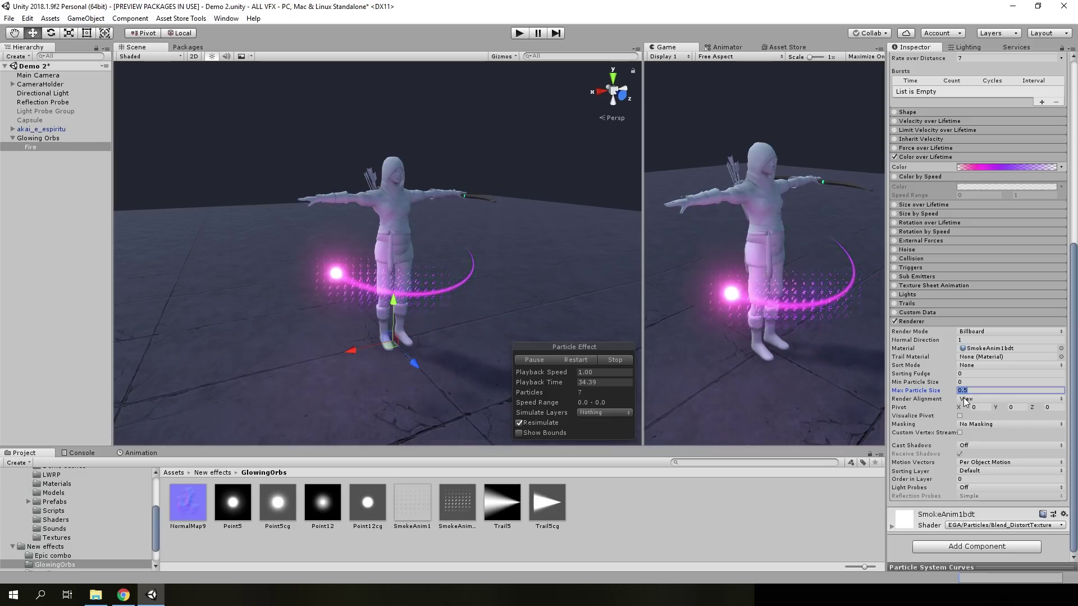
left_click(909, 287)
double_click(426, 507)
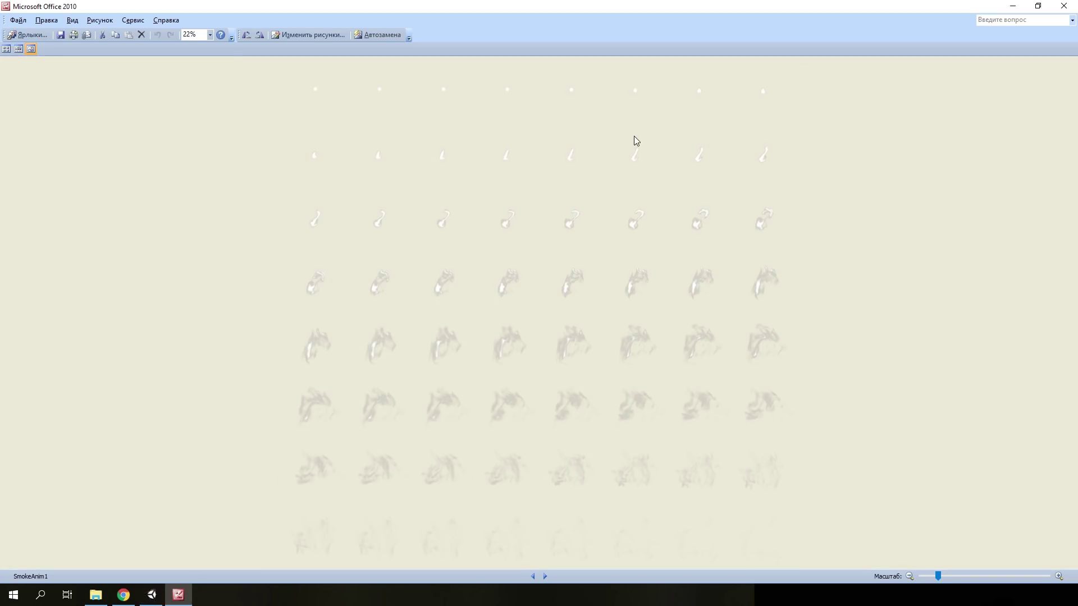
left_click(1063, 6)
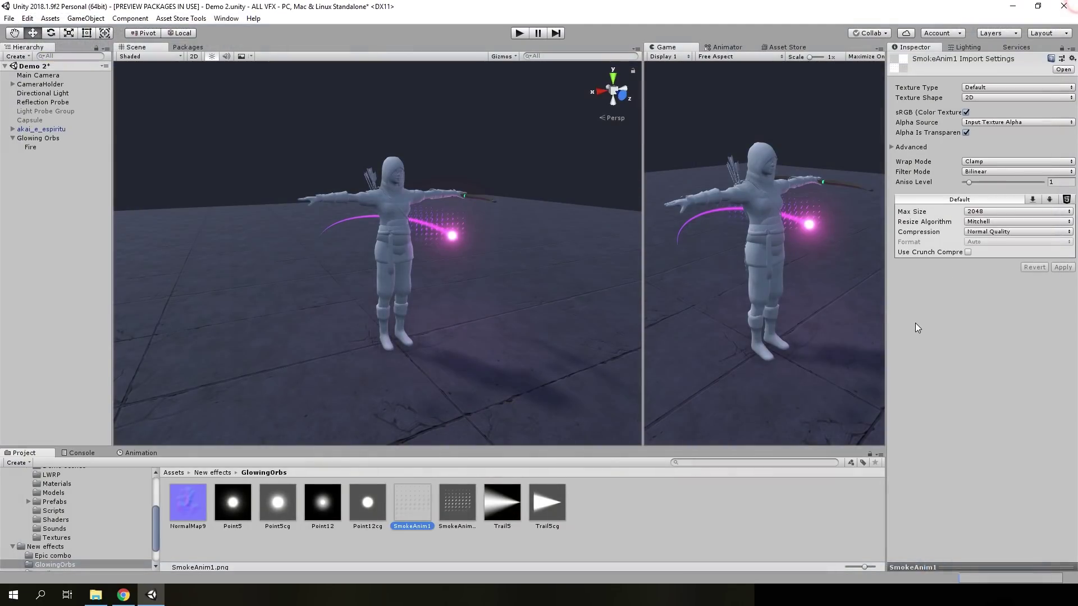
- Apply a rising ease-out Frame over Time curve on Fire, then recheck the SmokeAnim1 sheet
left_click(33, 149)
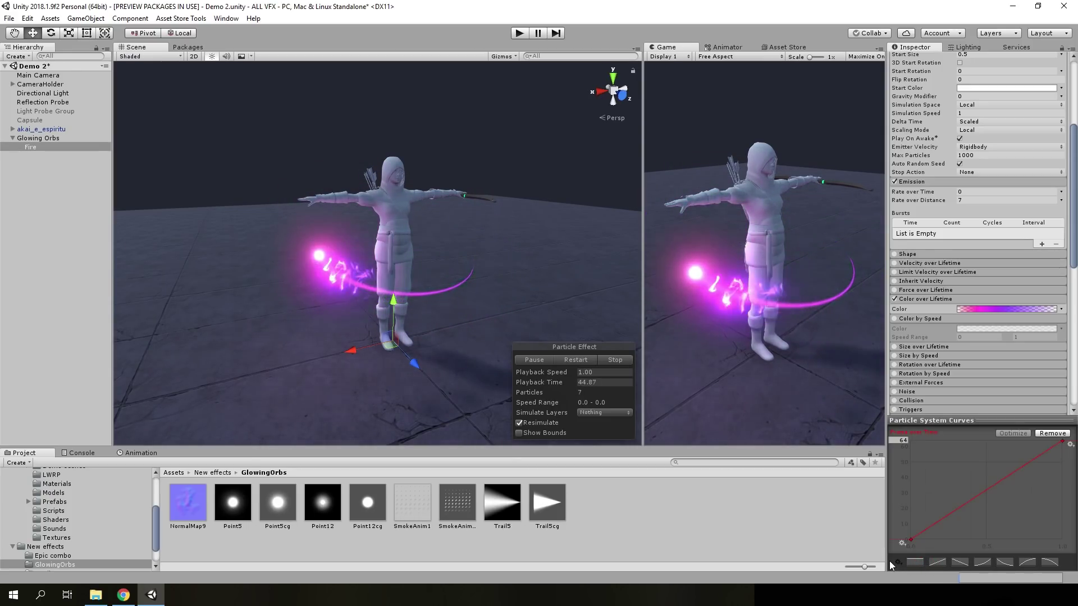
left_click(897, 561)
left_click(977, 535)
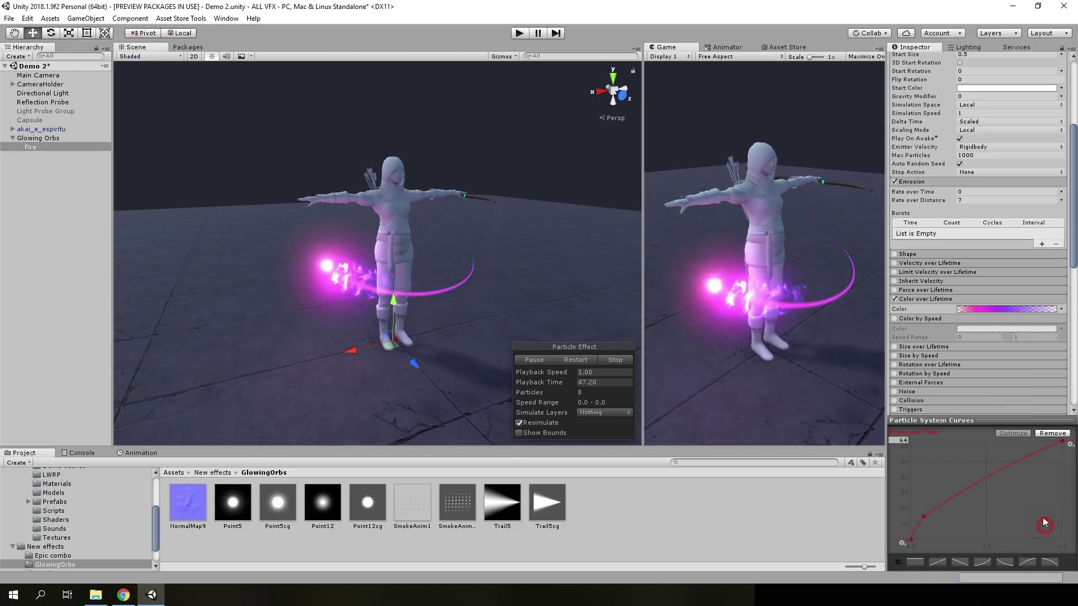
left_click(954, 420)
double_click(413, 502)
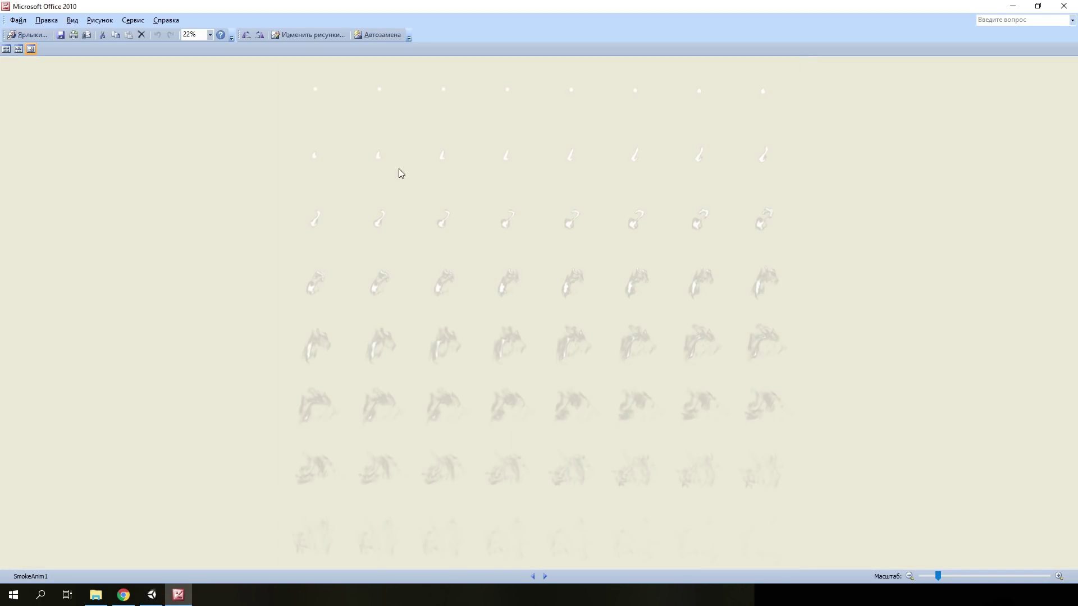
left_click(1063, 6)
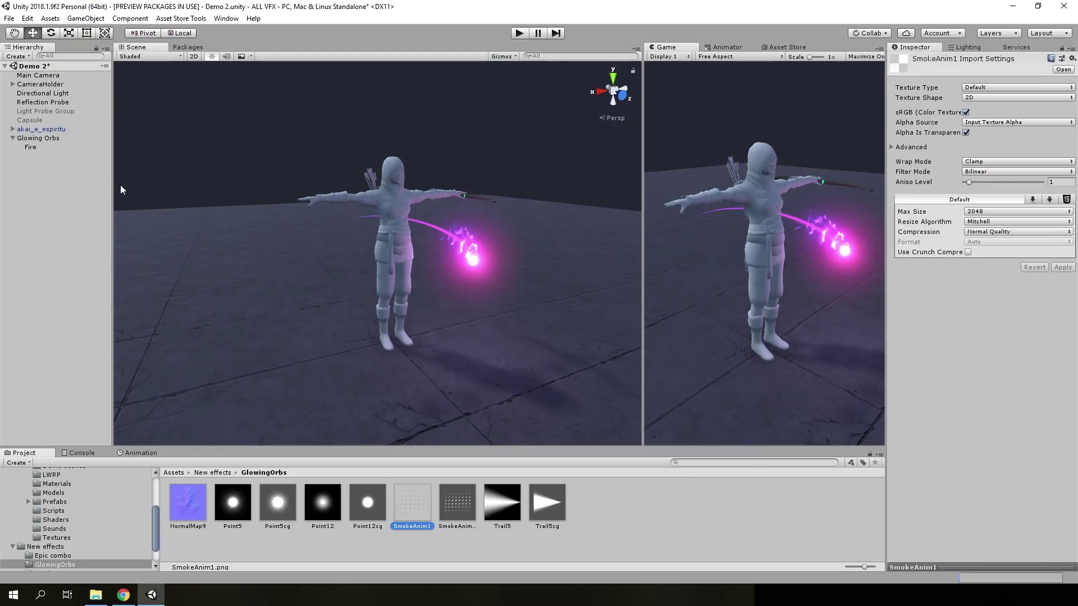
- Make Fire's start rotation random between two constants, 0 and 360
left_click(34, 146)
scroll(954, 406, "down", 5)
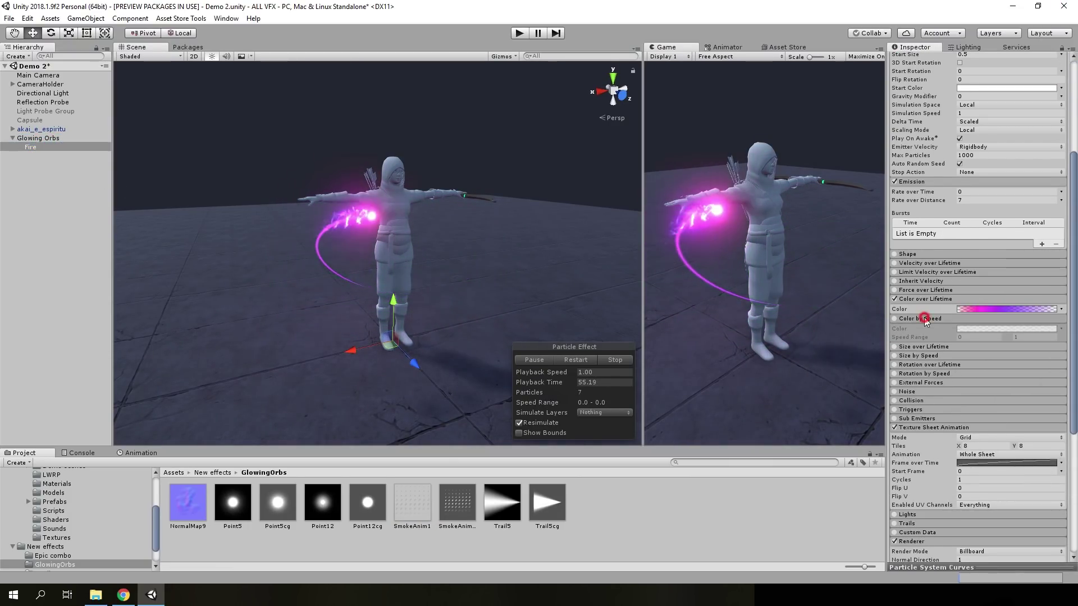
scroll(954, 281, "up", 4)
left_click(1061, 206)
left_click(964, 241)
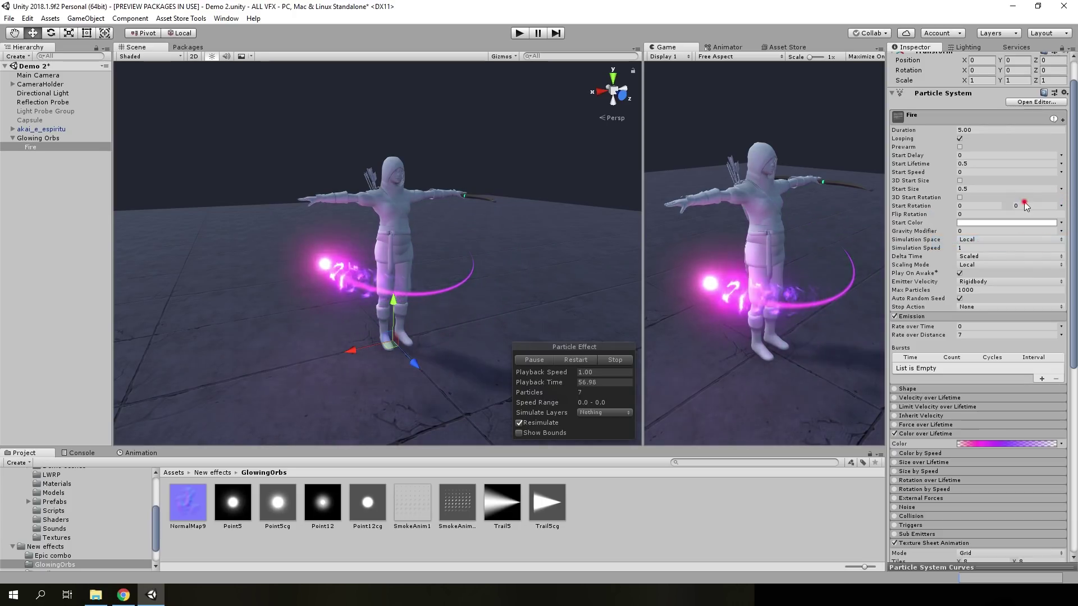
left_click(1024, 206)
type("360")
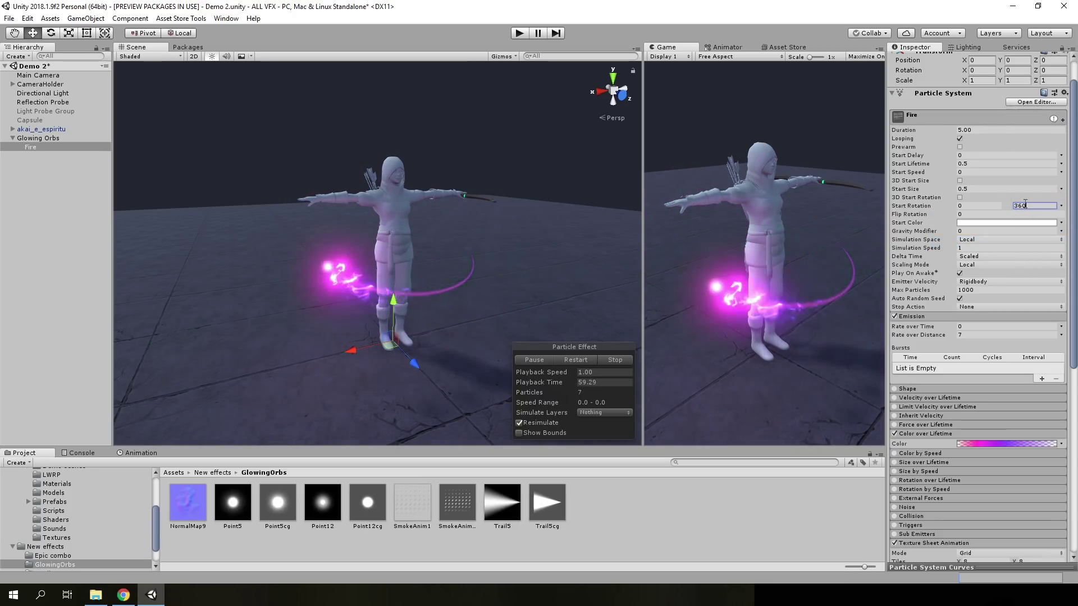
left_click(970, 164)
type("0.7")
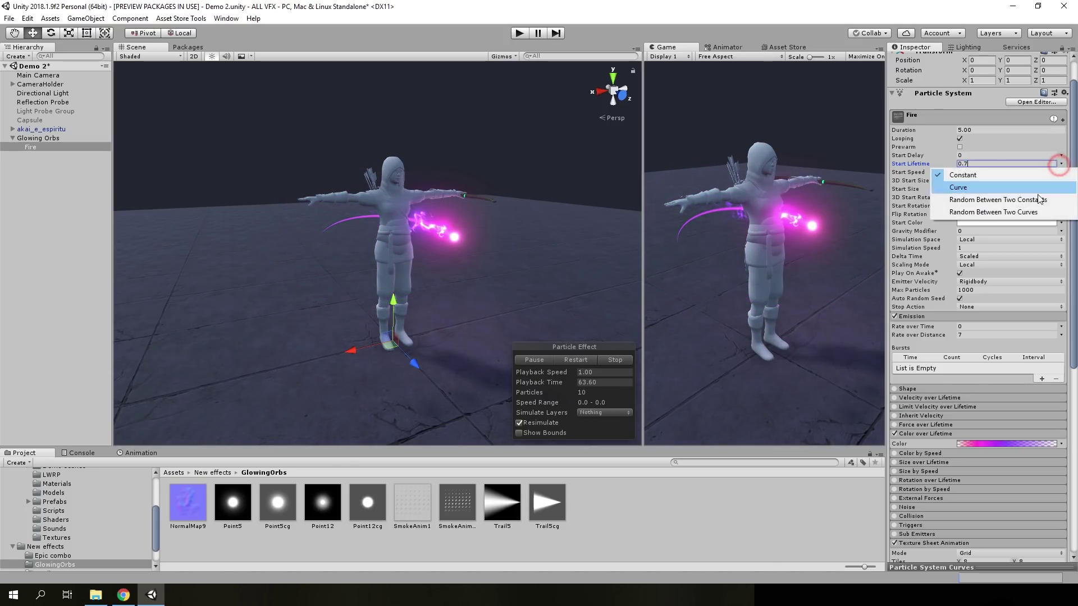
- Make Fire's start lifetime random between two constants, 1.1 and 0.7
left_click(1039, 199)
left_click(976, 163)
type("1.1")
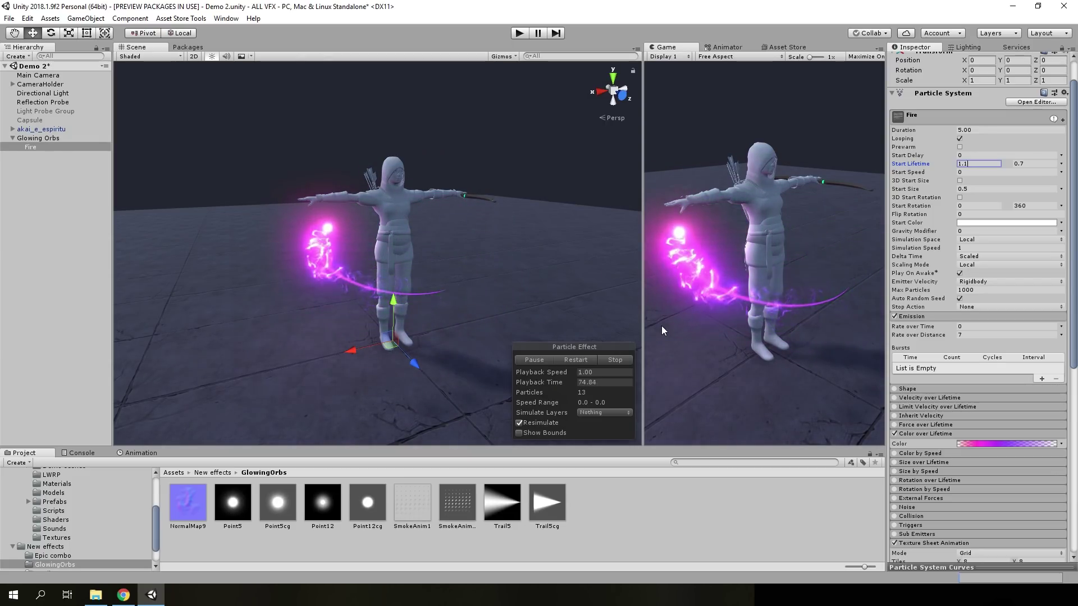
- Duplicate the Fire effect and rename the copy Distortion
left_click(34, 148)
key("ctrl+d")
left_click(30, 156)
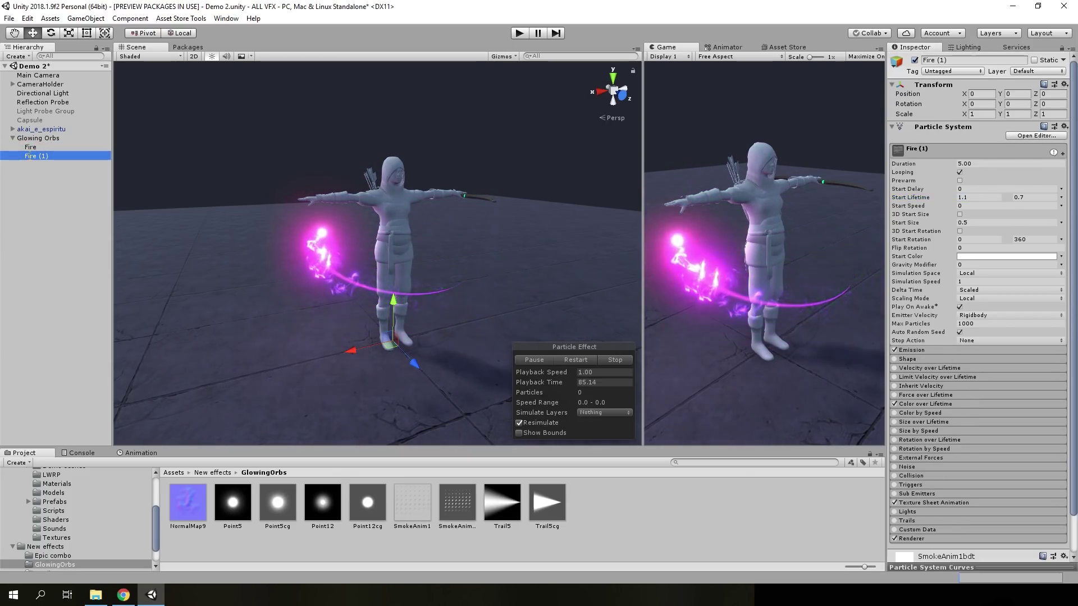
type("Distori")
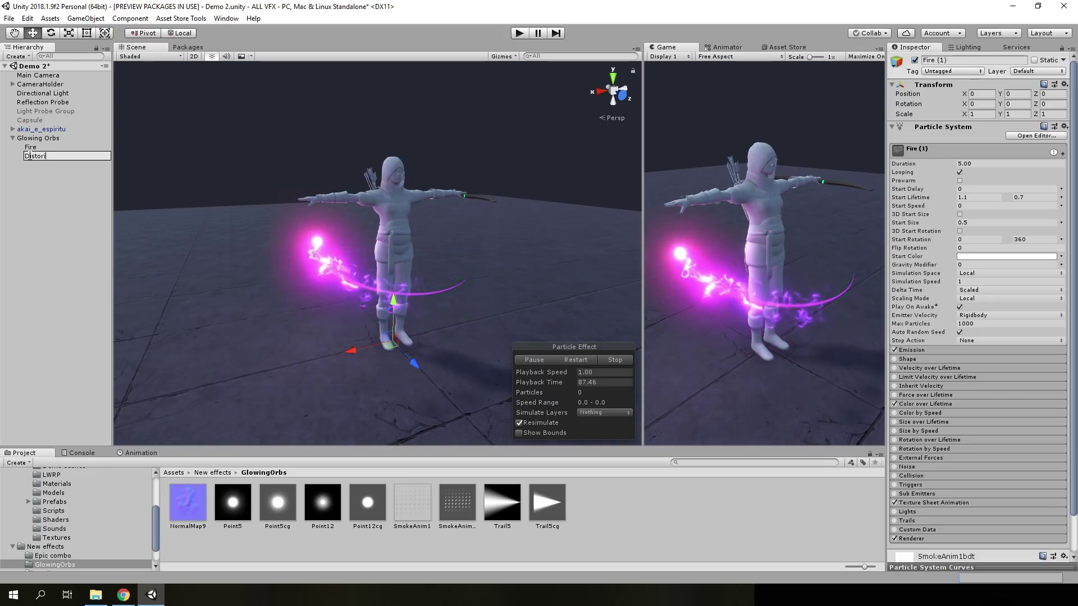
key("BackSpace")
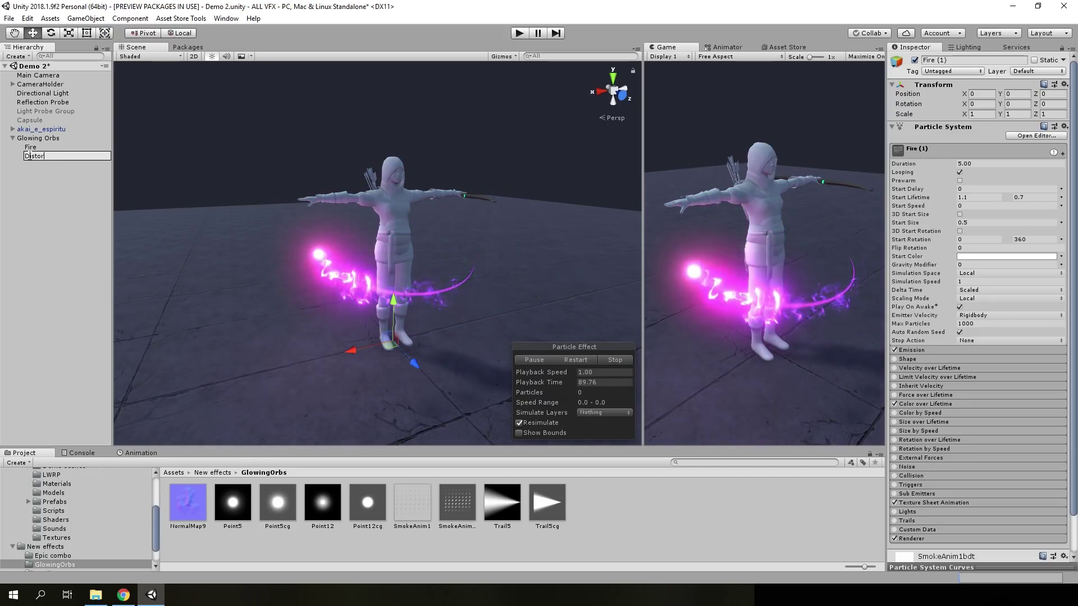
type("tion")
key("Return")
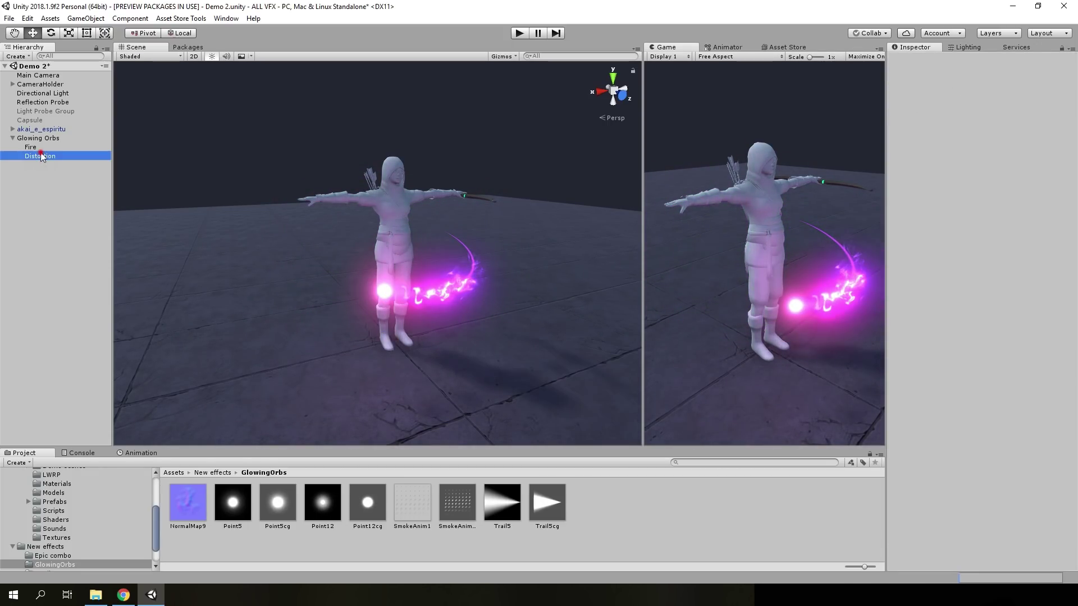
- Lower Distortion's emission rate over distance to 4
scroll(1005, 432, "down", 3)
left_click(915, 497)
scroll(996, 427, "down", 5)
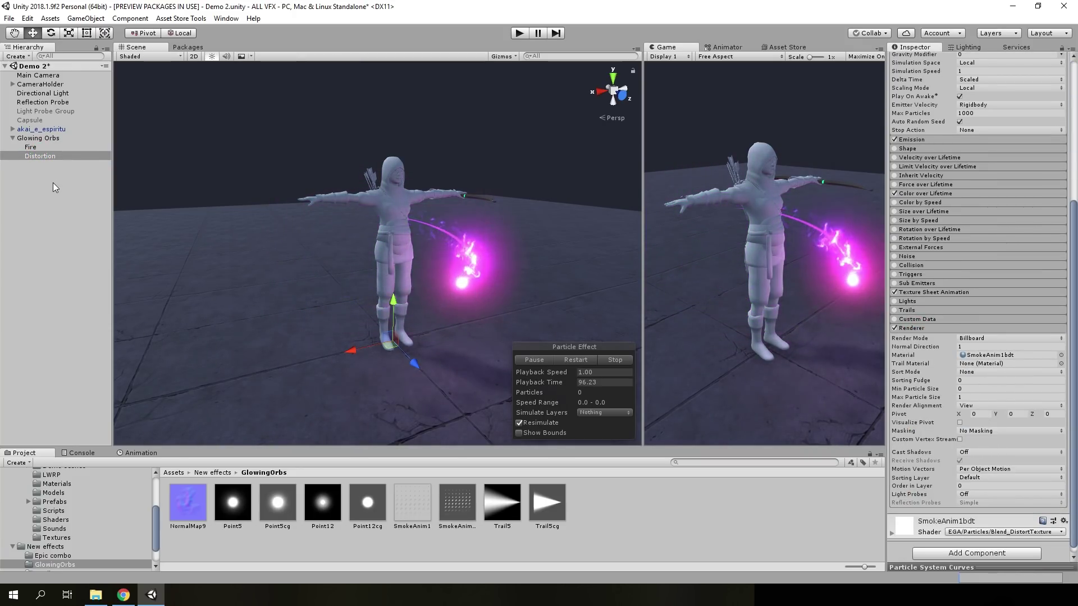
scroll(902, 242, "up", 4)
left_click(920, 273)
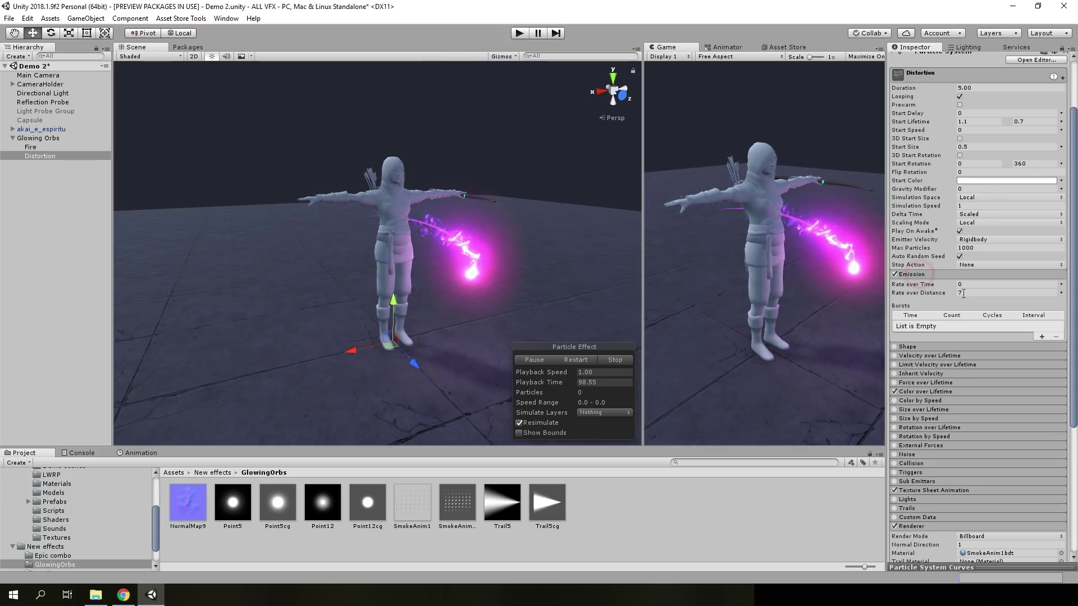
left_click(966, 293)
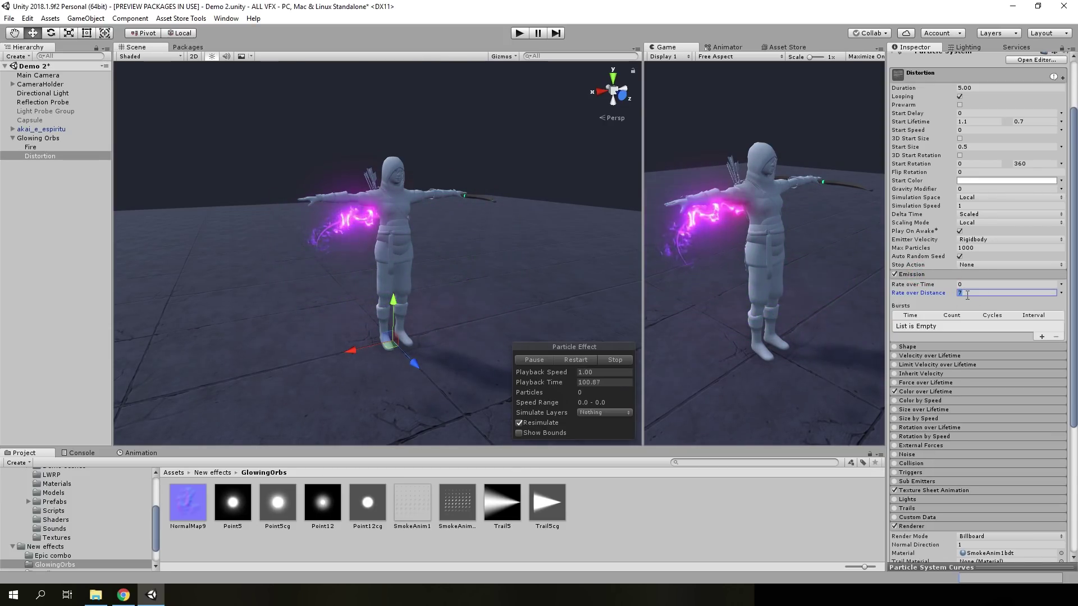
type("4")
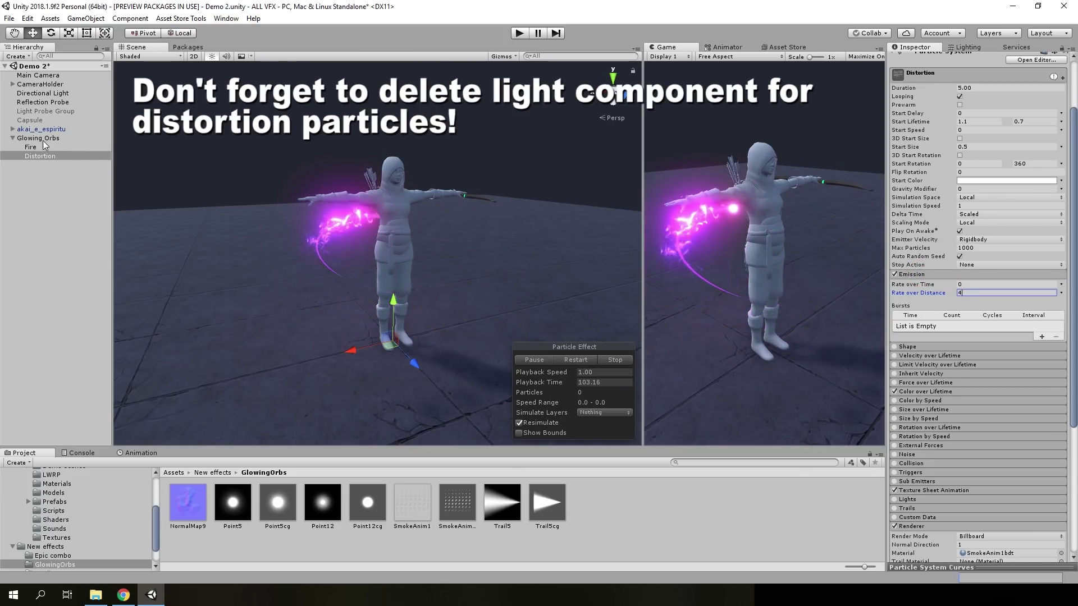
- Add Distortion to Glowing Orbs as a new Birth sub-emitter
left_click(42, 140)
left_click(580, 351)
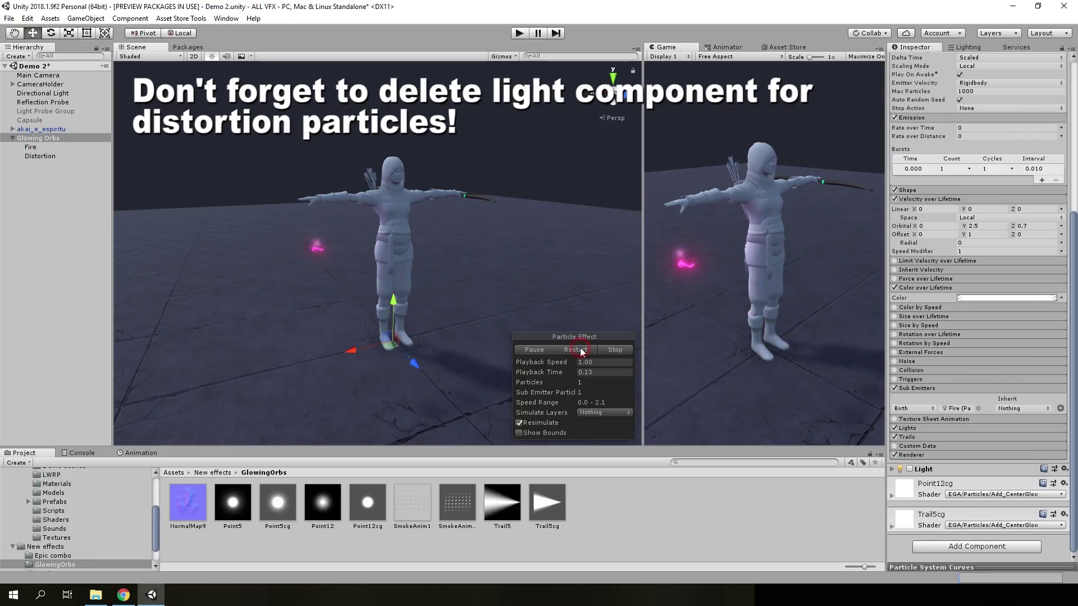
left_click(537, 348)
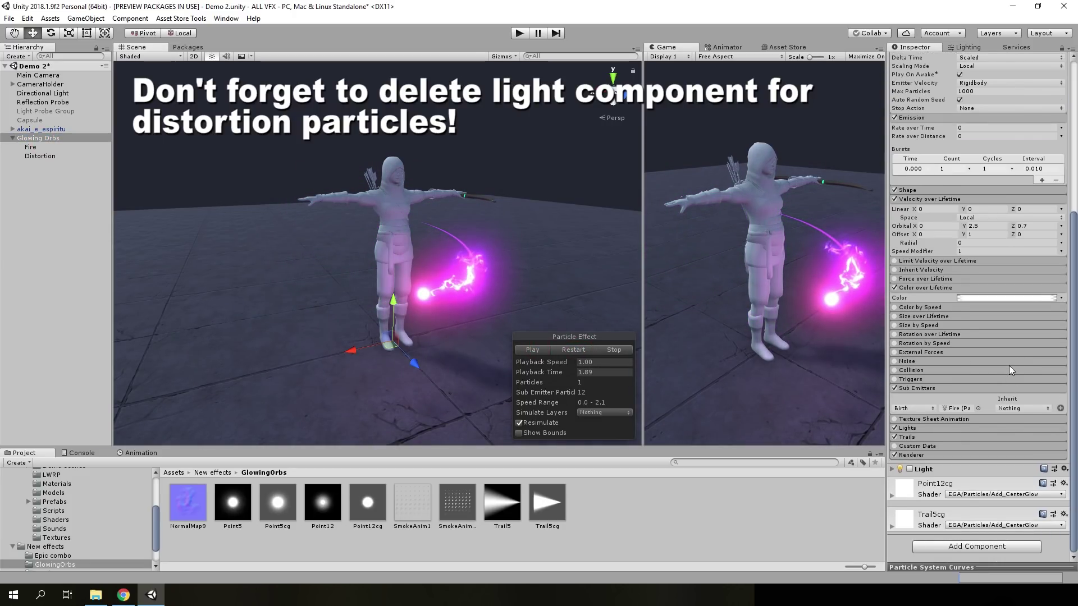
left_click(1060, 409)
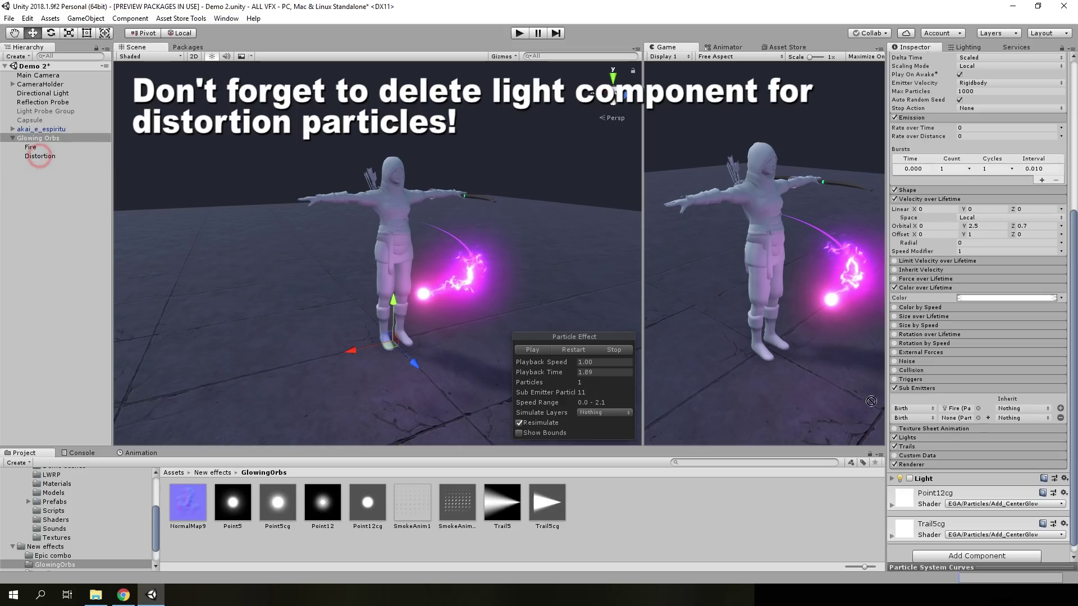
left_click_drag(870, 401, 952, 421)
left_click(52, 156)
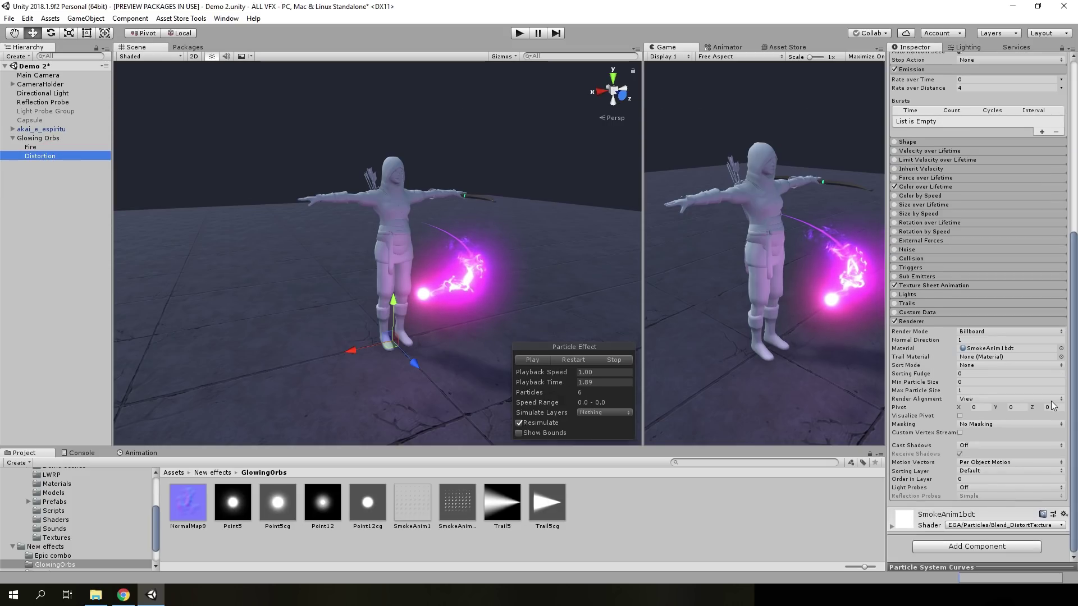
- Create a Distortion material in GlowingOrbs using the Particles/Standard Unlit shader
right_click(644, 523)
mouse_move(678, 289)
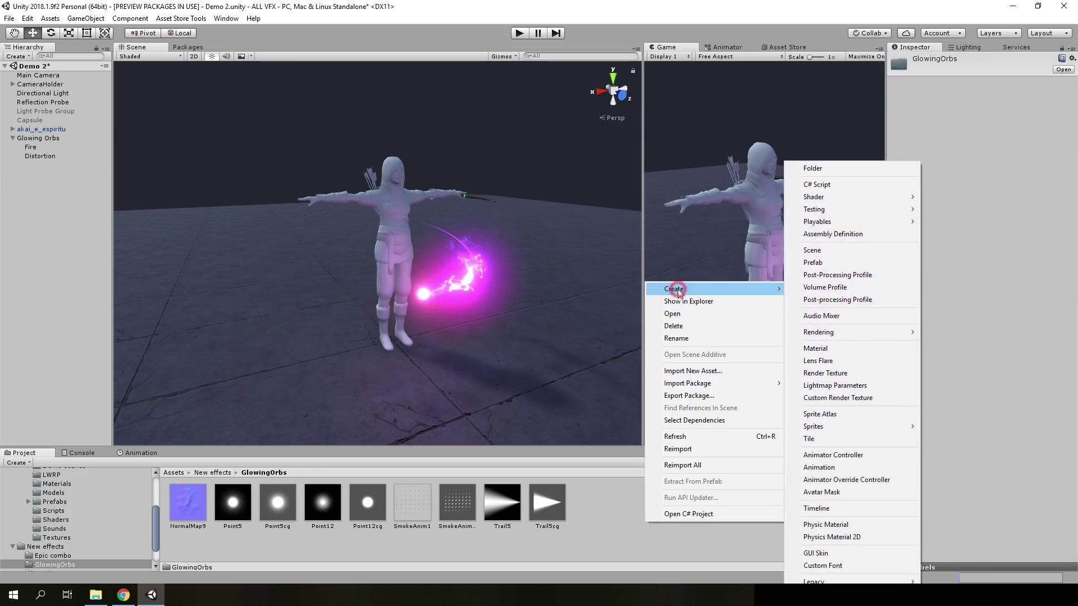
left_click(826, 348)
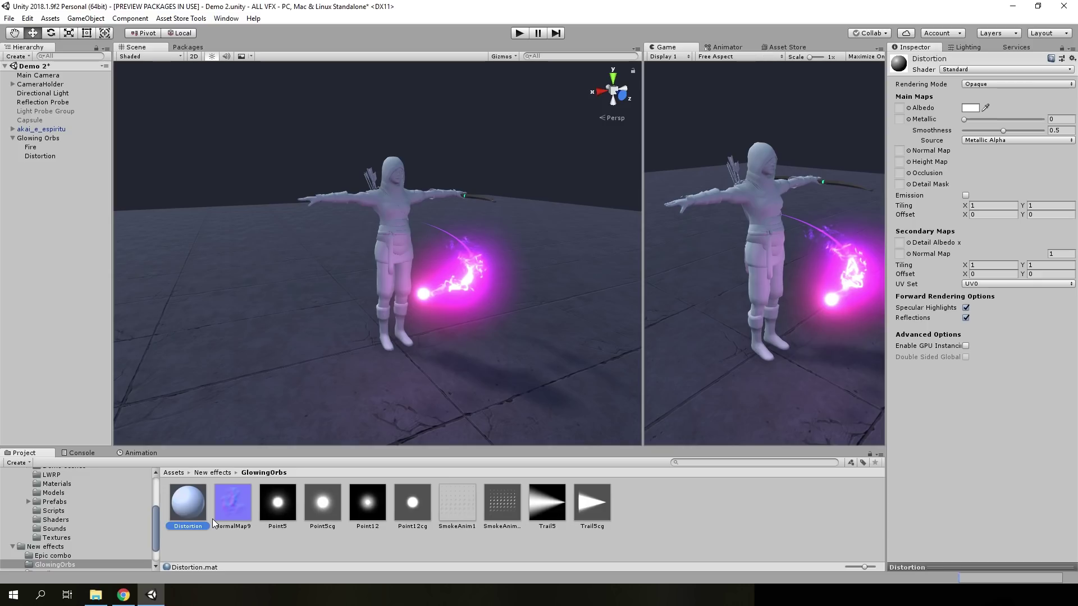
left_click(970, 70)
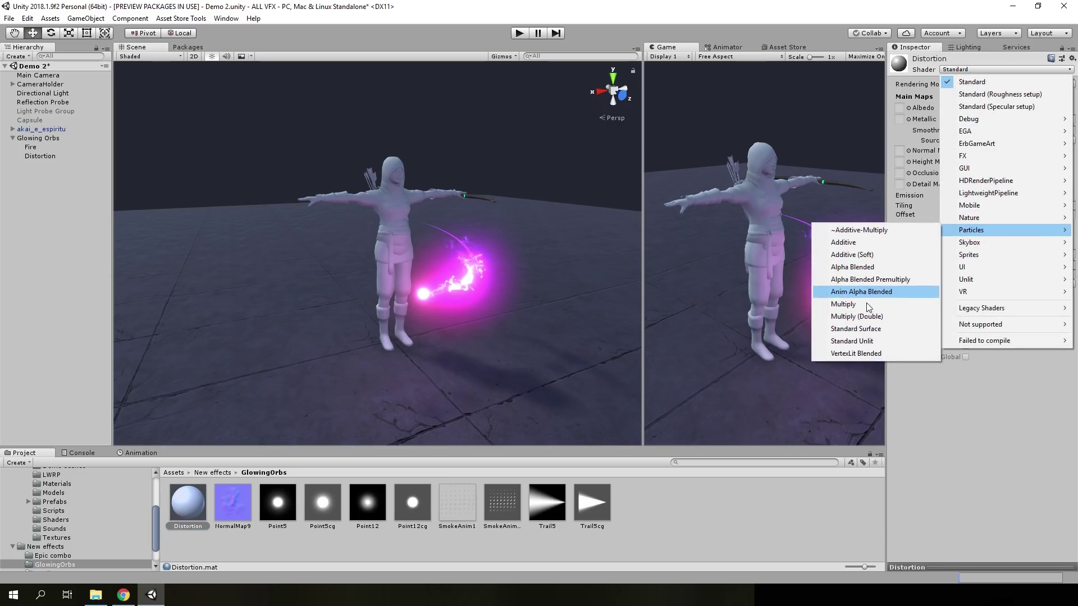
left_click(866, 341)
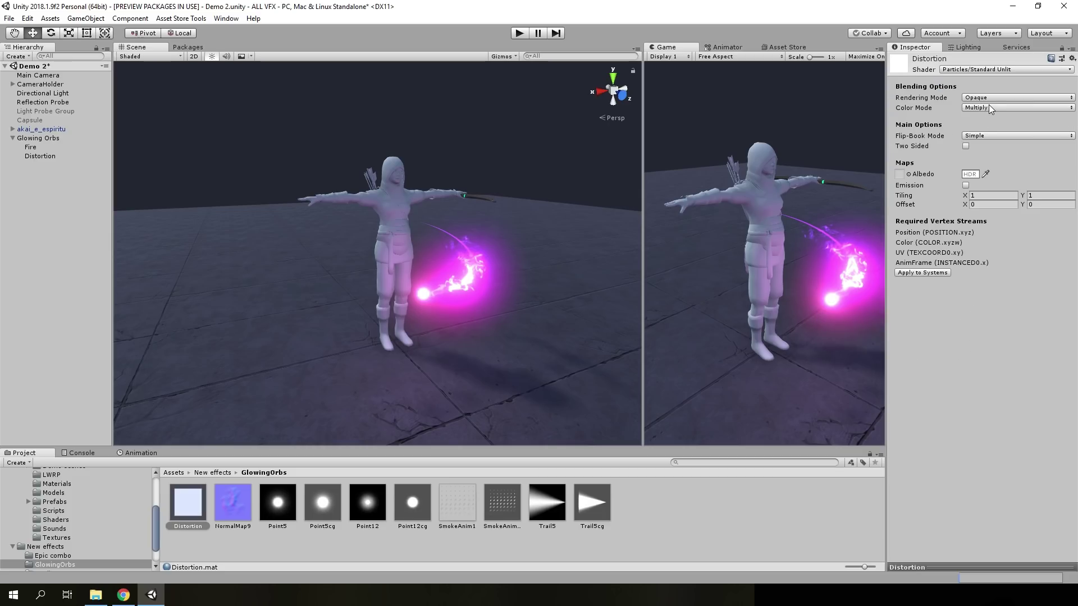
- Set the material's rendering mode to Fade and enable soft particles and distortion
left_click(986, 97)
left_click(988, 134)
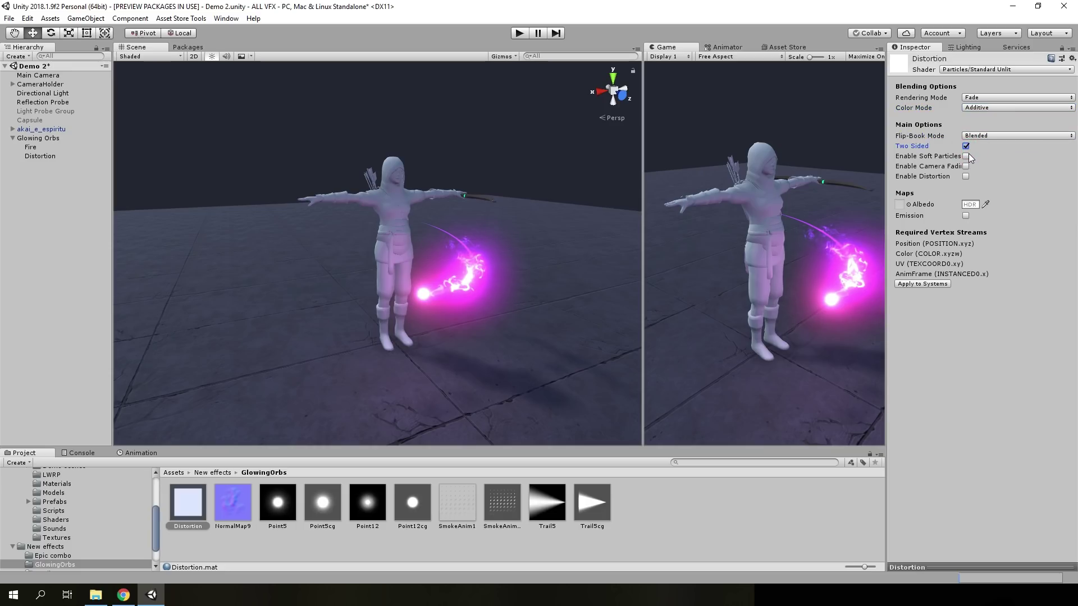
left_click(966, 156)
left_click(965, 197)
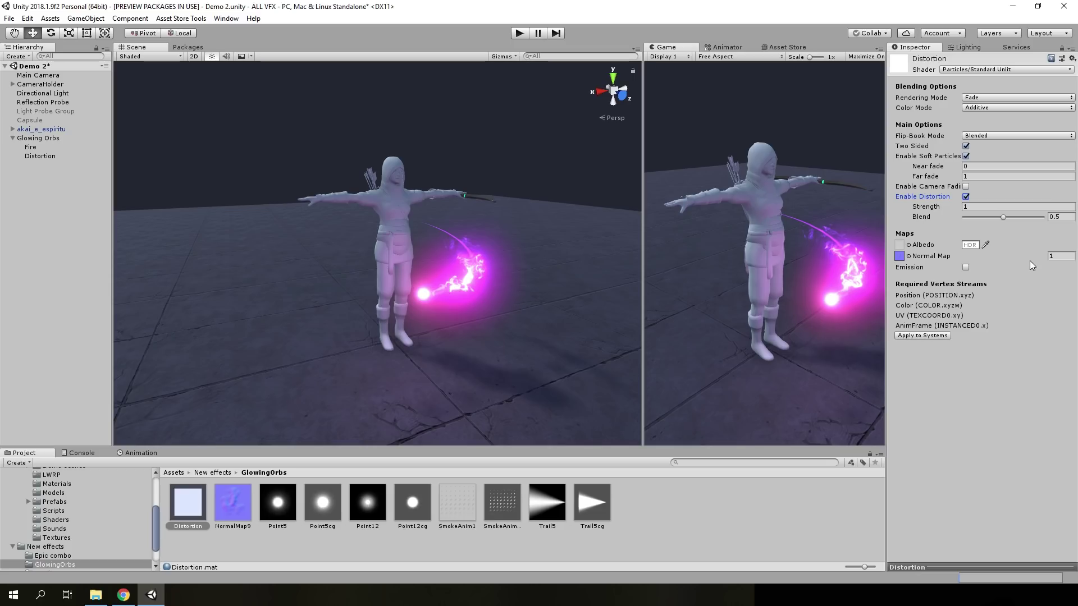
left_click(28, 156)
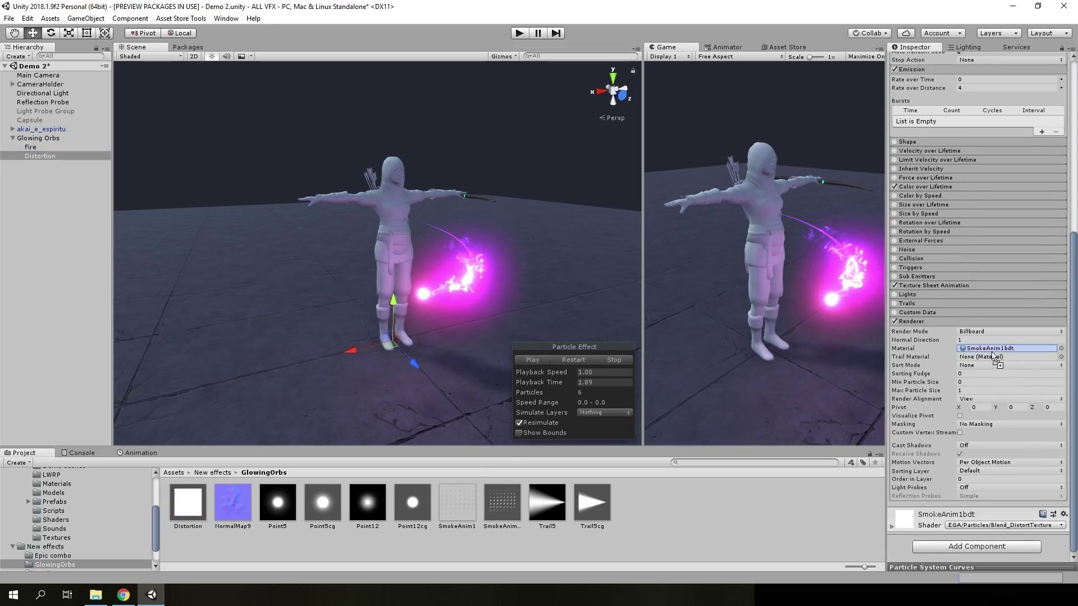
- Render the Distortion particles with the Distortion material, distortion blend 1
left_click_drag(996, 351, 994, 349)
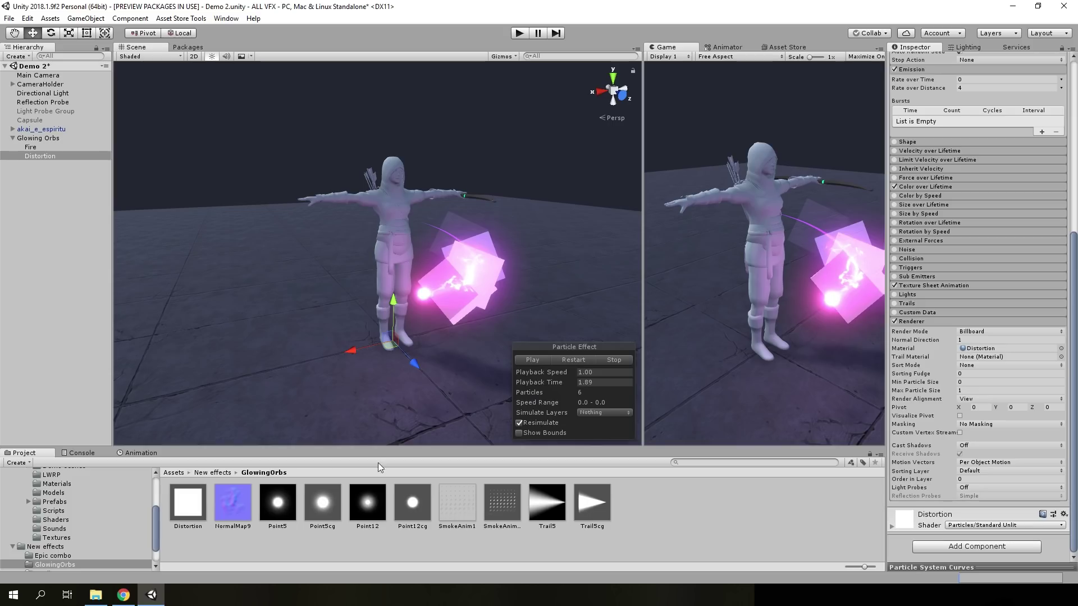
left_click(946, 524)
mouse_move(976, 411)
left_click(1015, 426)
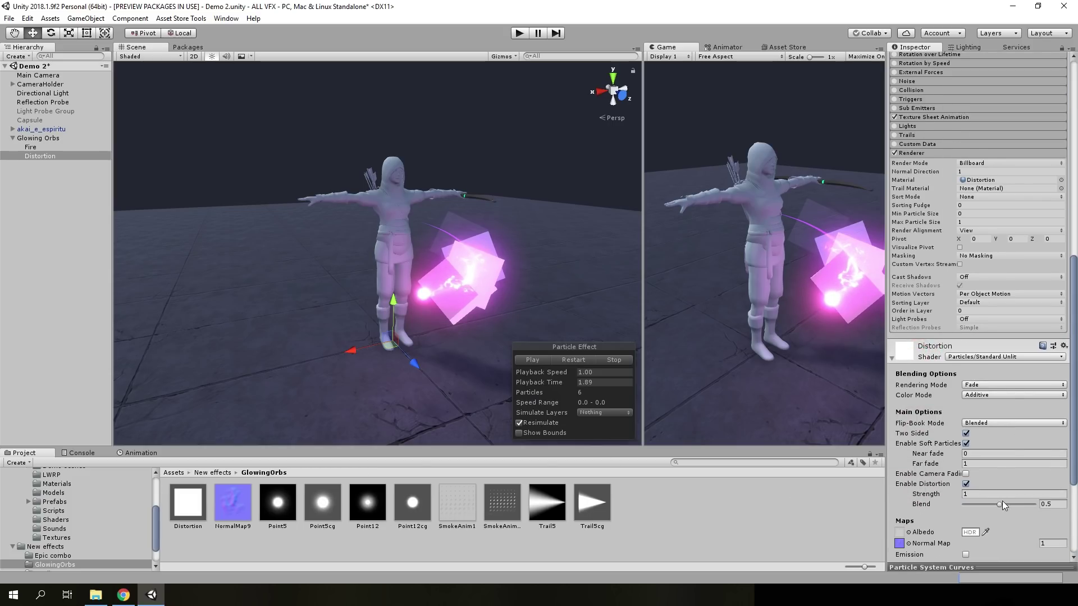
left_click(1052, 503)
type("1")
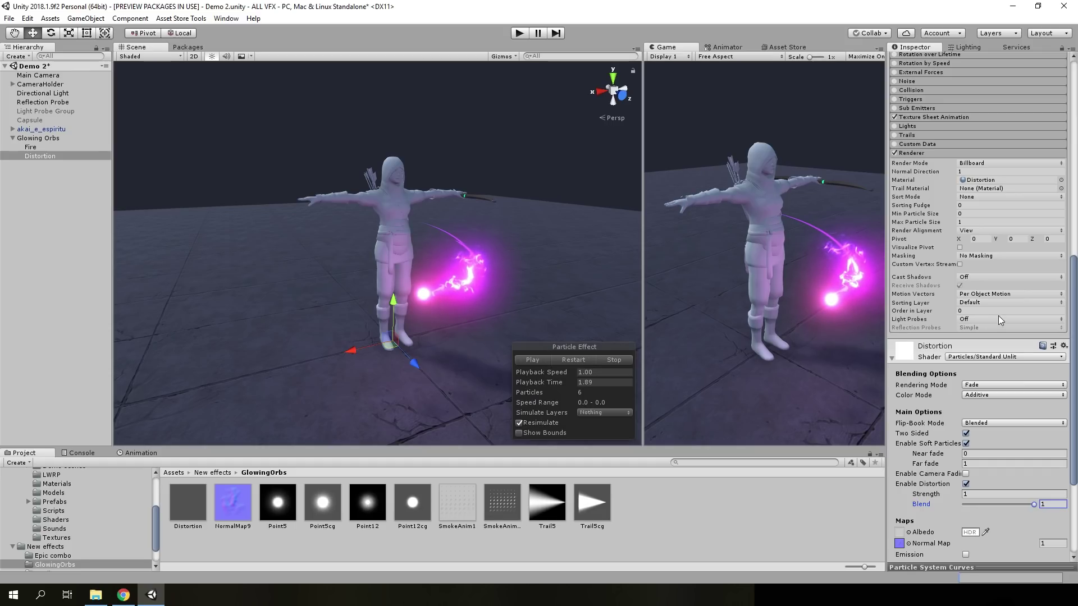
- Replace Distortion's Color over Lifetime with a pale, near-white gradient
scroll(995, 303, "up", 5)
left_click(926, 186)
left_click(981, 197)
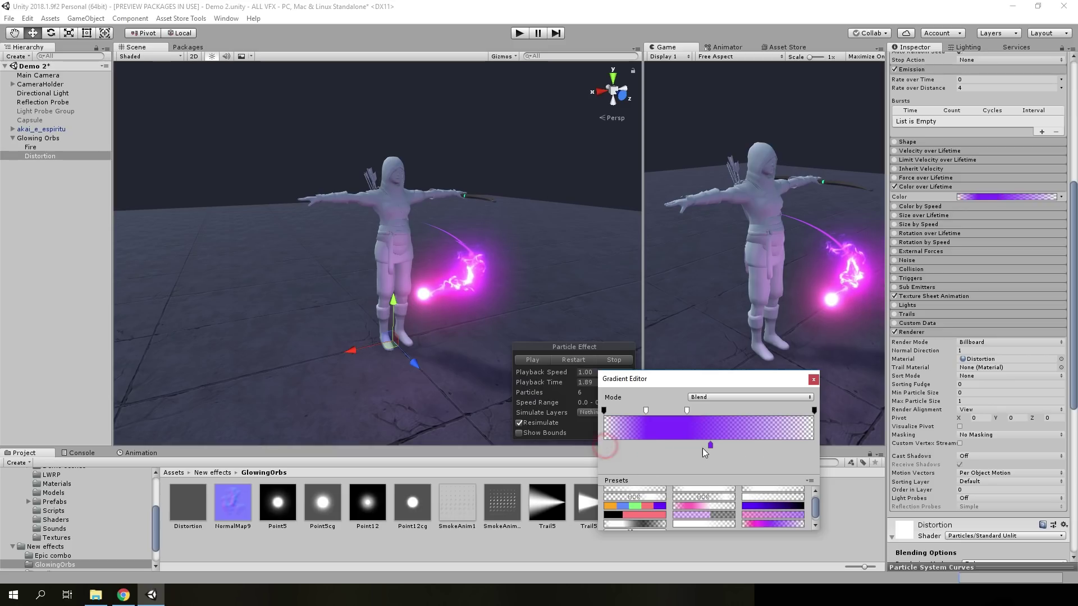
left_click_drag(708, 445, 571, 449)
left_click(666, 459)
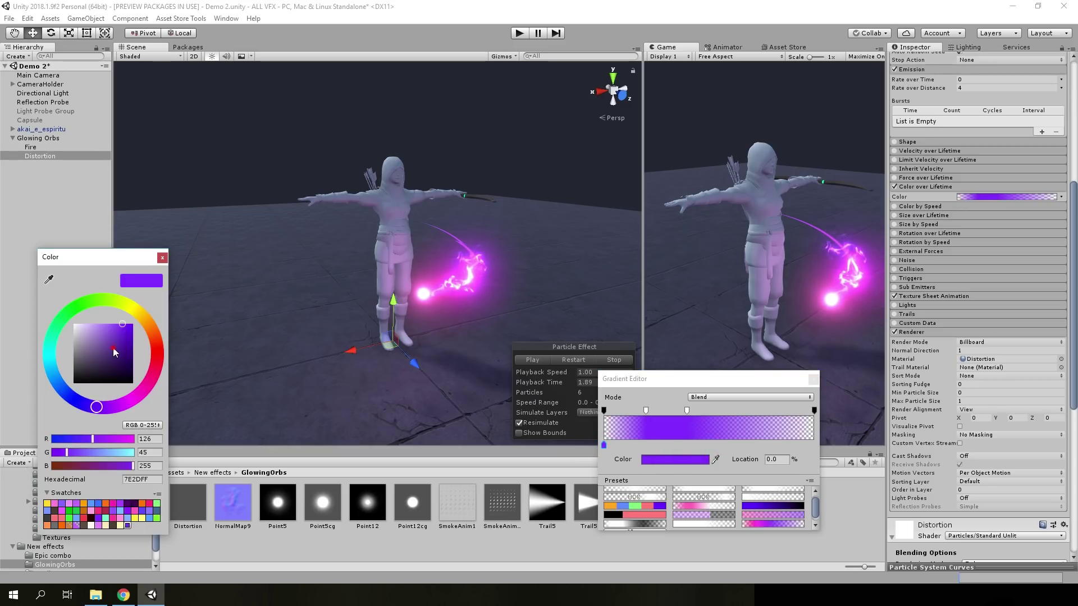
left_click(162, 257)
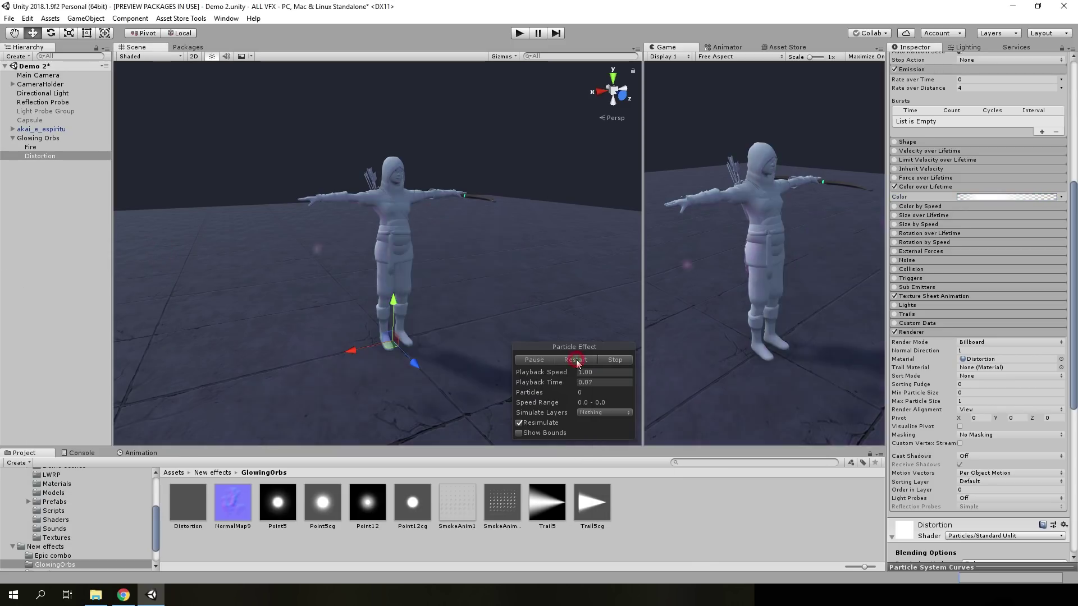
mouse_move(482, 330)
left_mouse_down("alt")
mouse_move(486, 238)
mouse_move(453, 307)
left_mouse_up("alt")
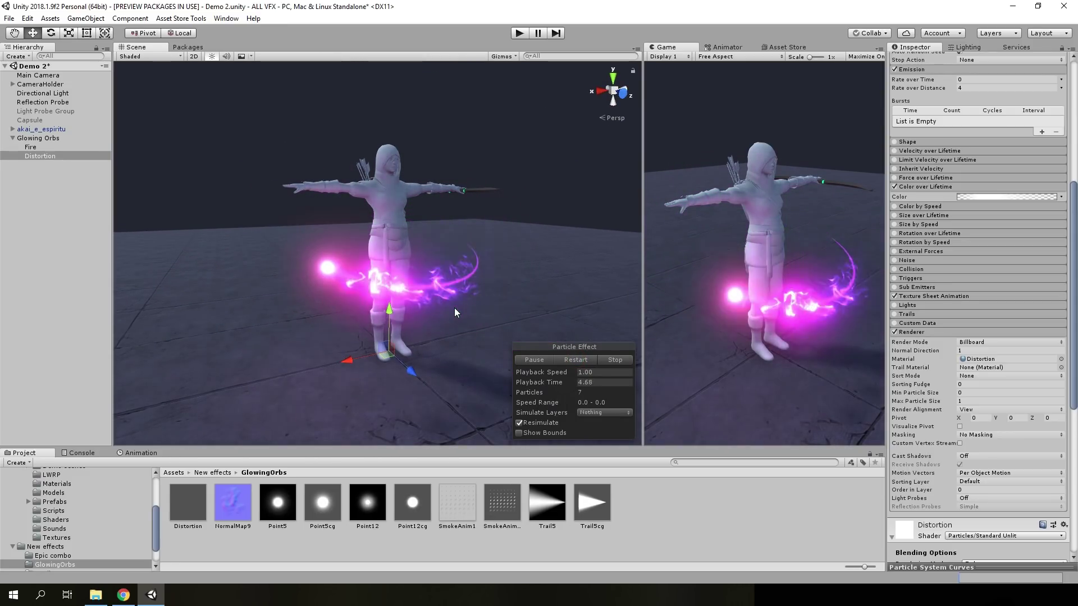
scroll(1008, 252, "up", 5)
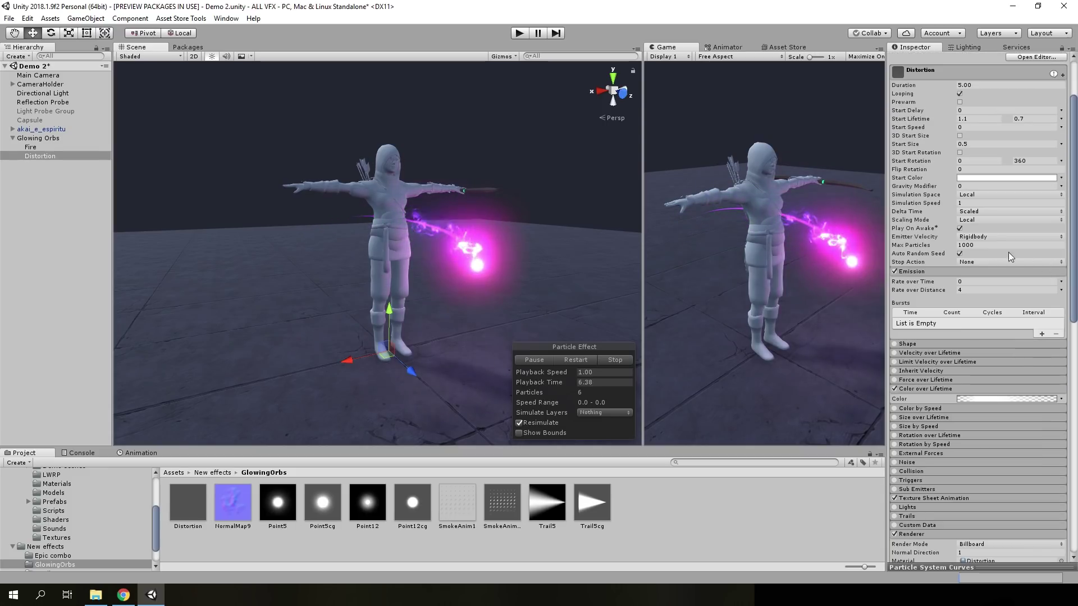
- Set the alpha of Distortion's start colour to 100
left_click(988, 178)
left_click(148, 479)
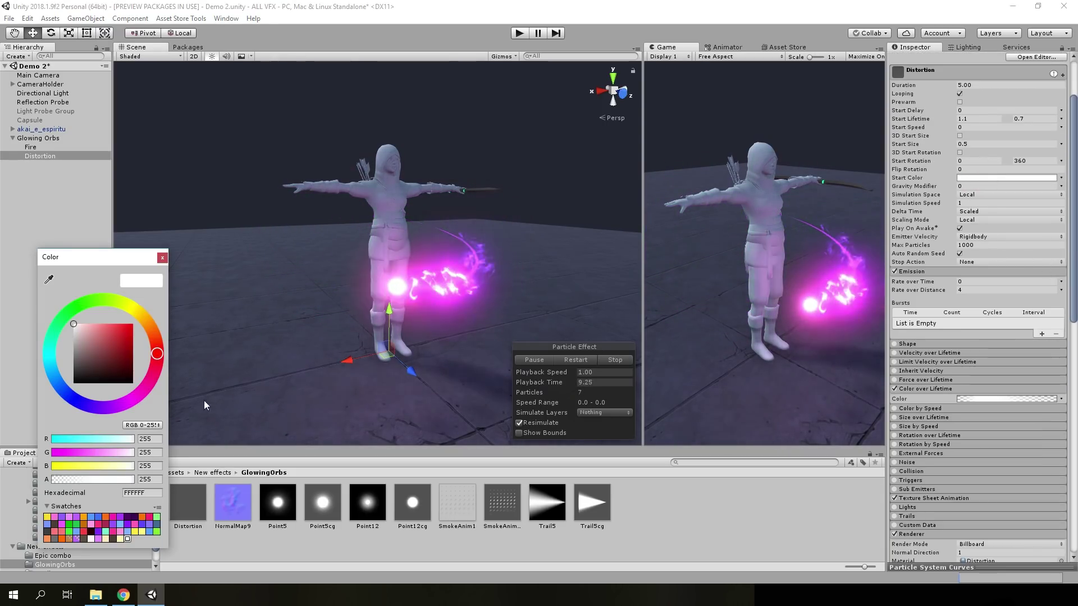
type("116")
key("BackSpace")
key("BackSpace")
type("00")
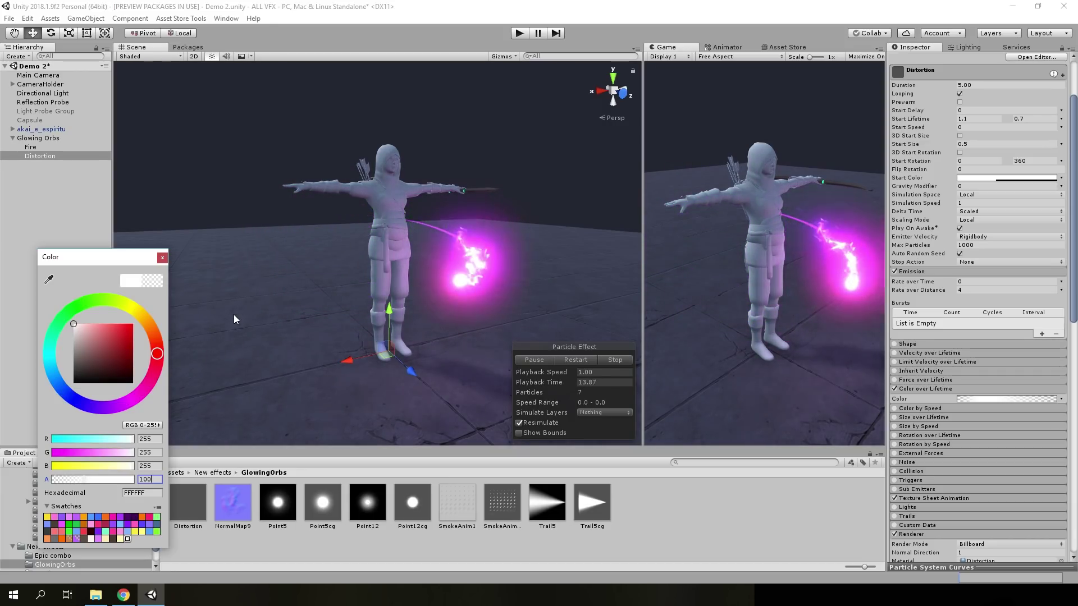
left_click(162, 257)
- Apply the material's required vertex streams to the Distortion renderer
scroll(1055, 376, "down", 8)
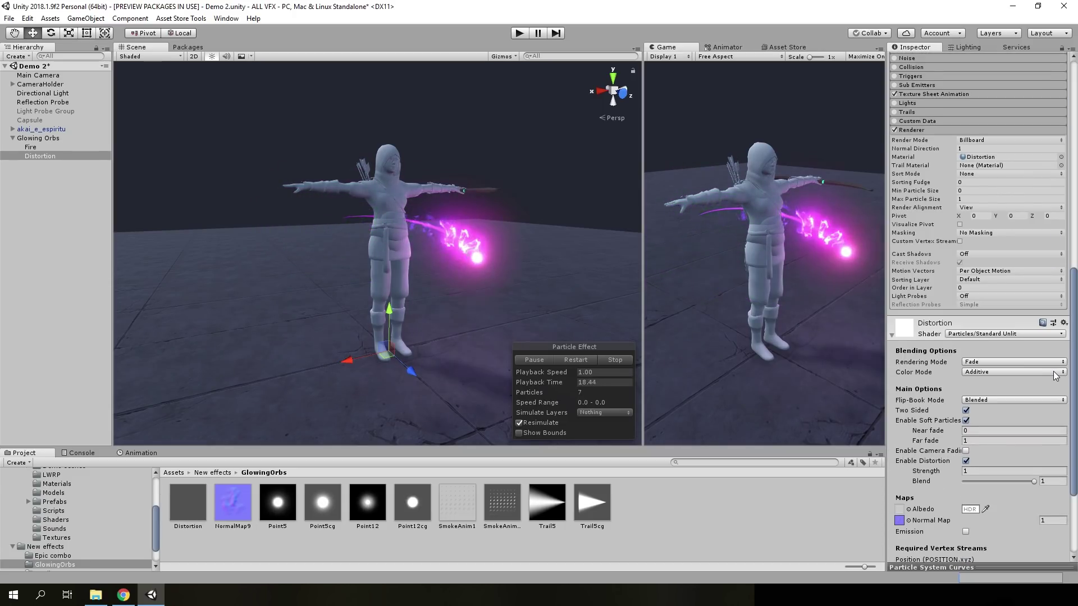
scroll(993, 371, "down", 5)
scroll(956, 346, "down", 5)
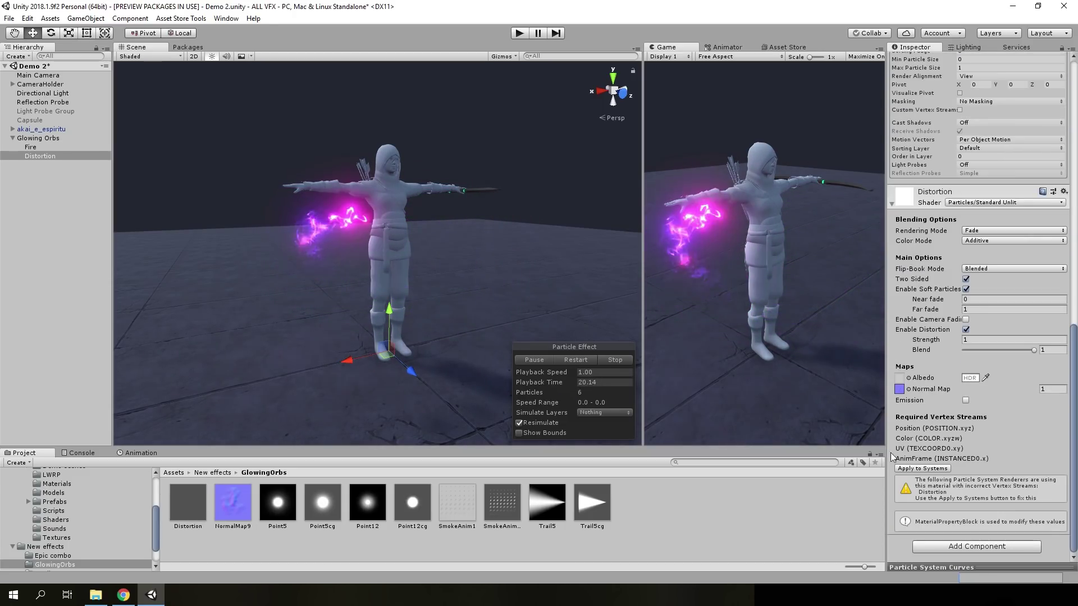
left_click(918, 469)
scroll(952, 352, "up", 5)
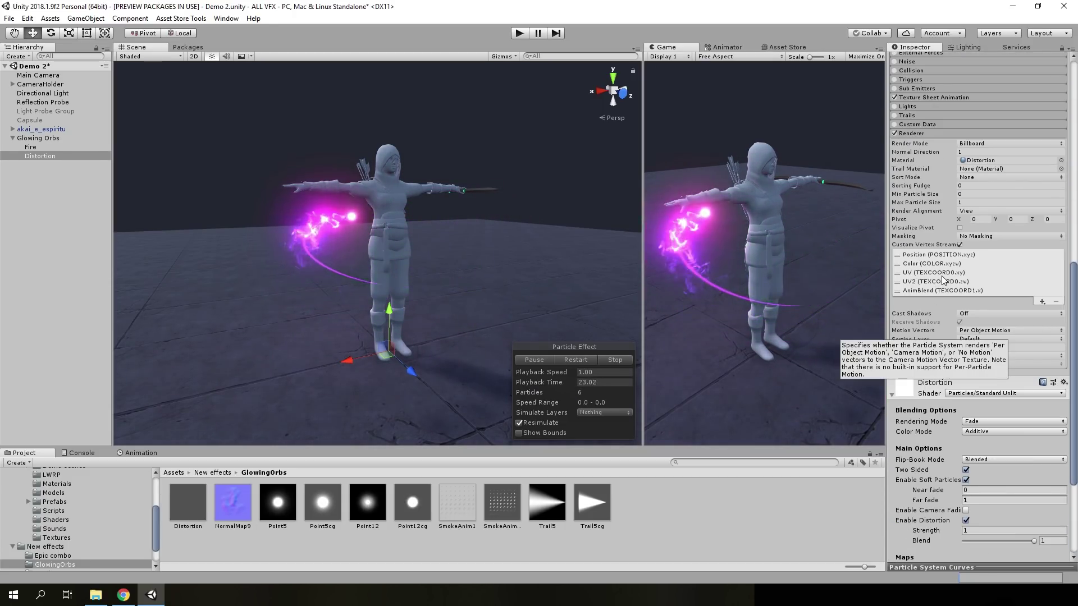
scroll(943, 280, "up", 4)
- Set the Distortion renderer's sorting fudge to 1
left_click(983, 286)
type("1")
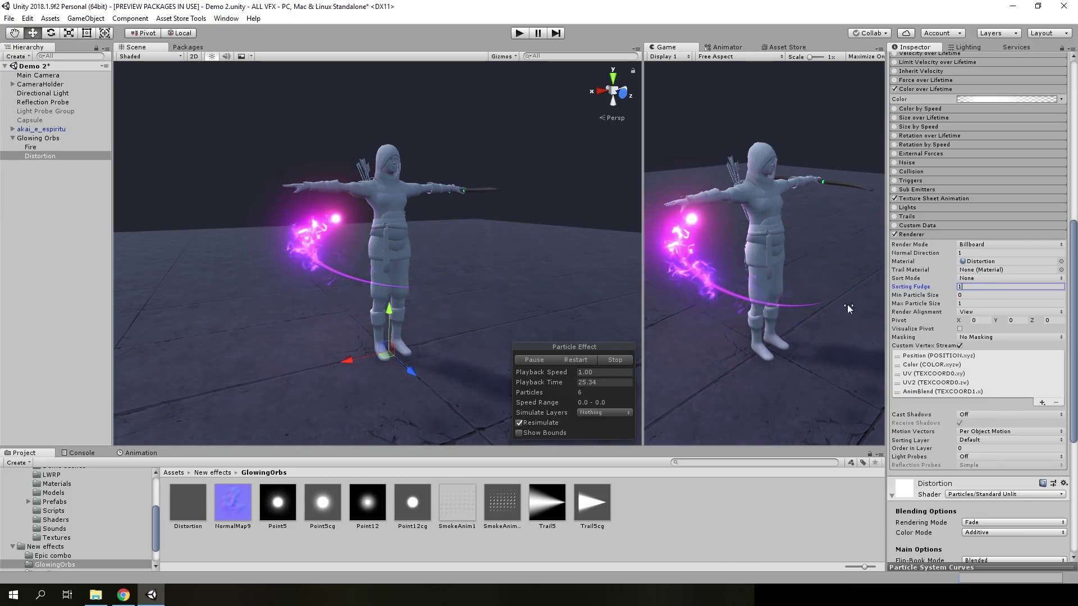
scroll(411, 261, "up", 5)
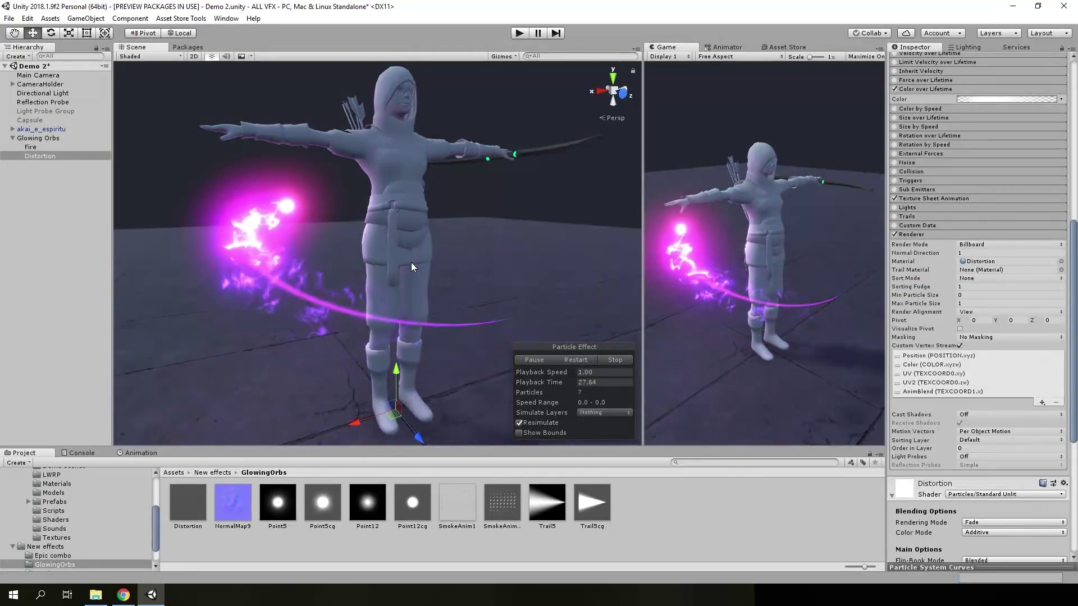
left_click_drag(411, 262, 393, 236, "alt")
scroll(393, 235, "down", 3)
scroll(964, 187, "up", 4)
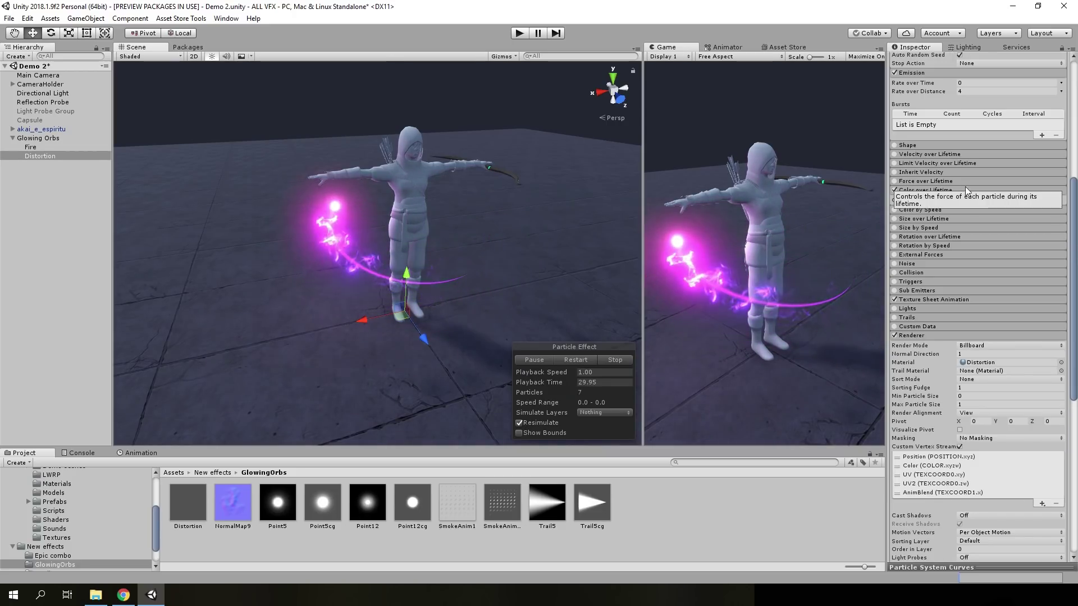
- Create a new particle system named Sparks under Glowing Orbs
left_click(29, 168)
left_click(32, 147)
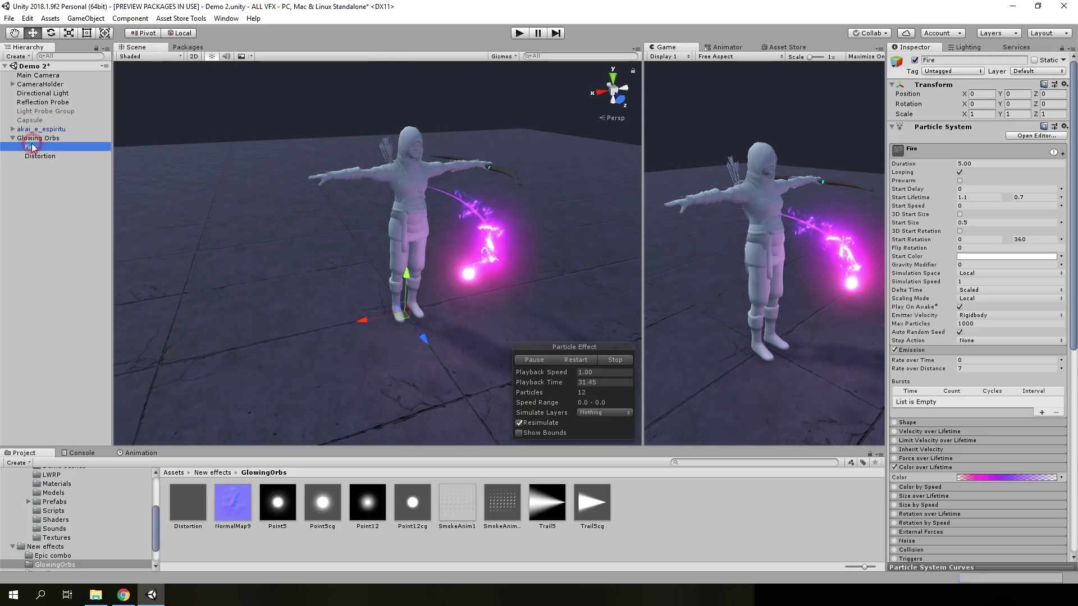
right_click(33, 138)
mouse_move(63, 271)
left_click(155, 272)
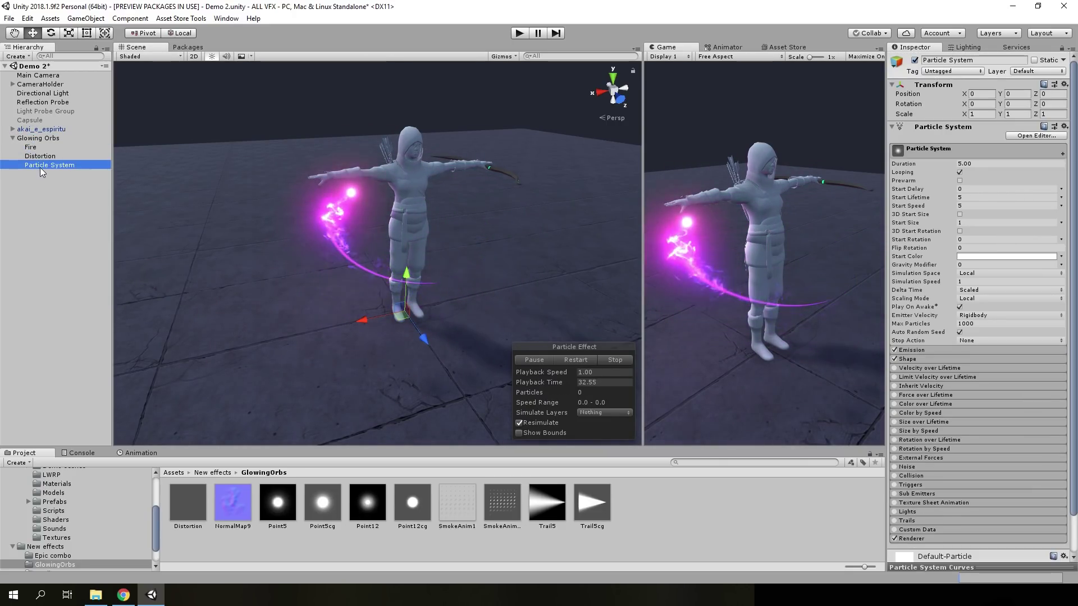
right_click(39, 166)
left_click(72, 200)
type("Sp")
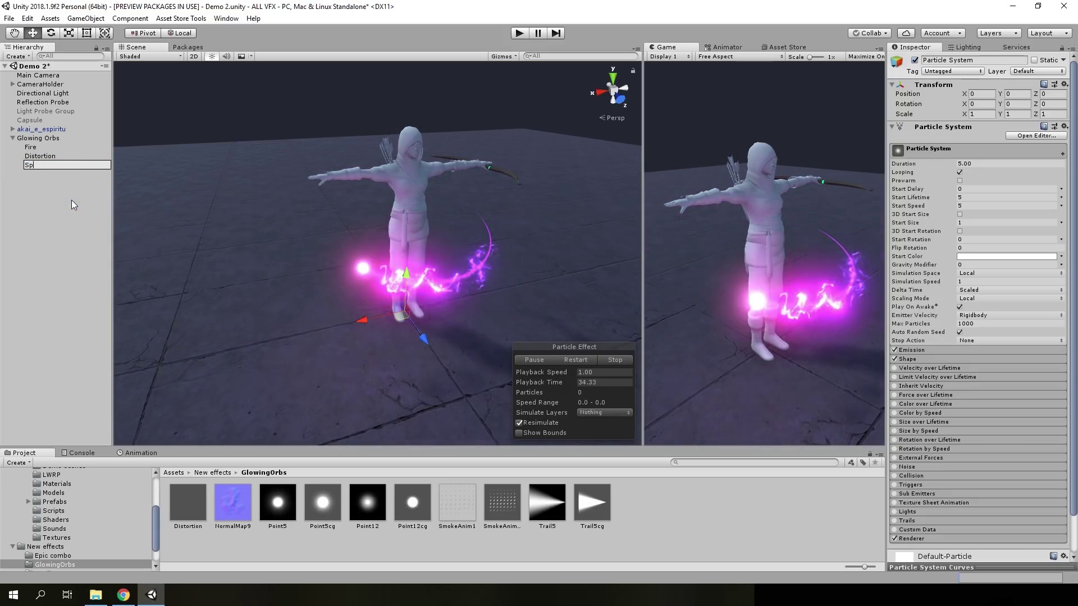
type("arks")
left_click(58, 208)
- Add Sparks to Glowing Orbs as a third Birth sub-emitter
left_click(42, 140)
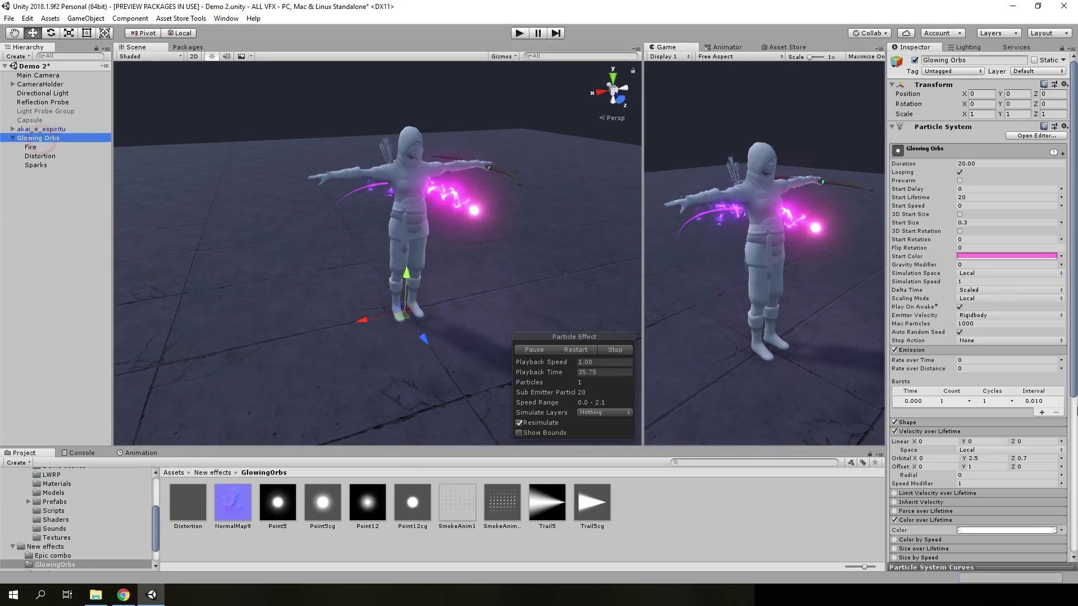
scroll(1031, 405, "down", 5)
left_click(1059, 399)
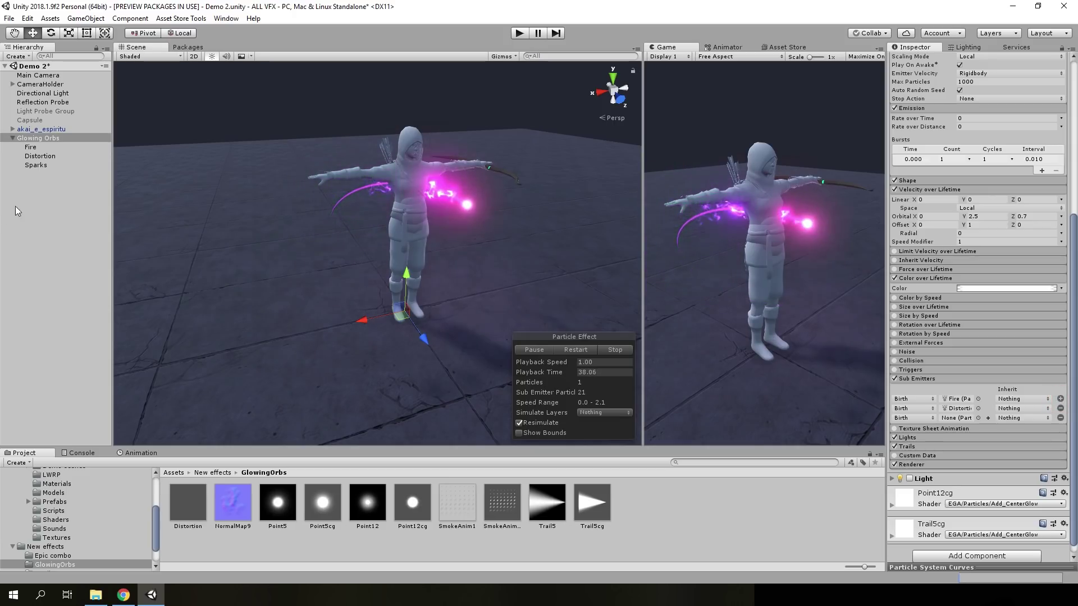
left_click_drag(36, 165, 958, 417)
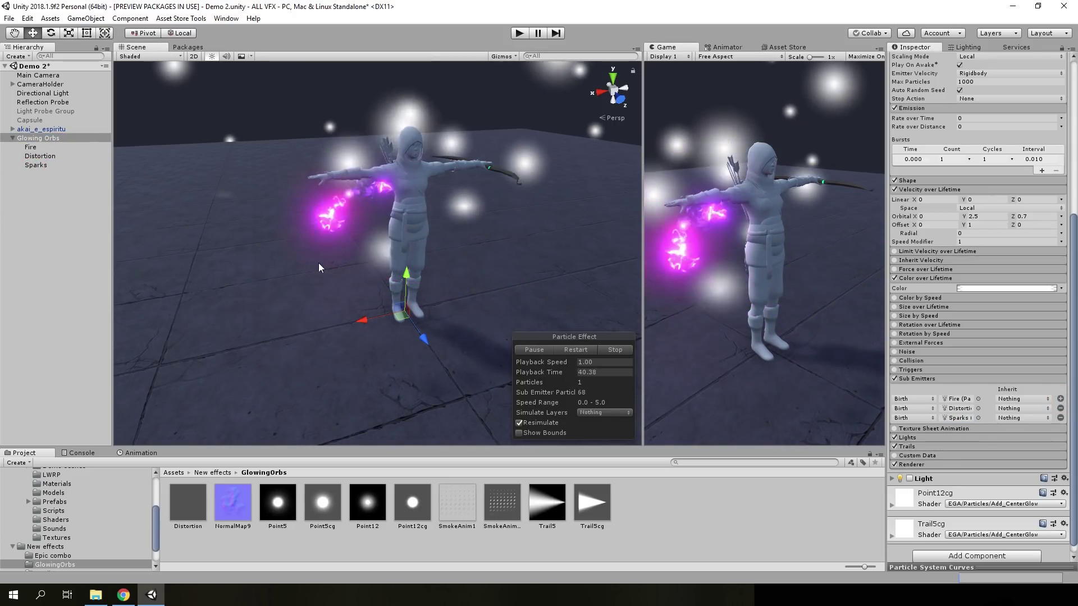
- Give Sparks a 0.01-radius sphere shape with colour and alpha affecting particles turned off
left_click(35, 165)
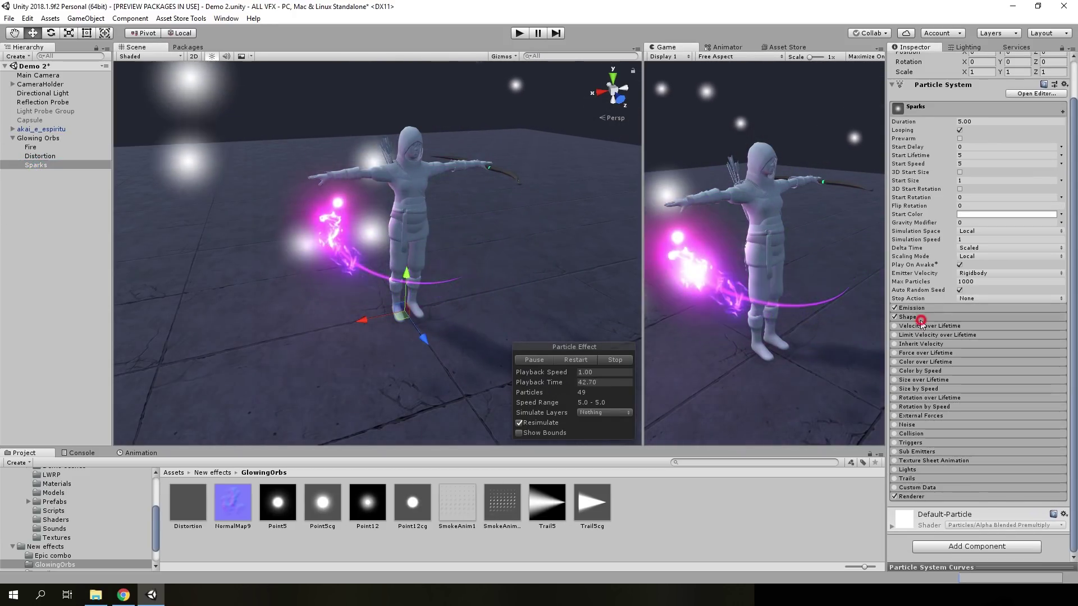
left_click(921, 317)
left_click(958, 326)
left_click(966, 336)
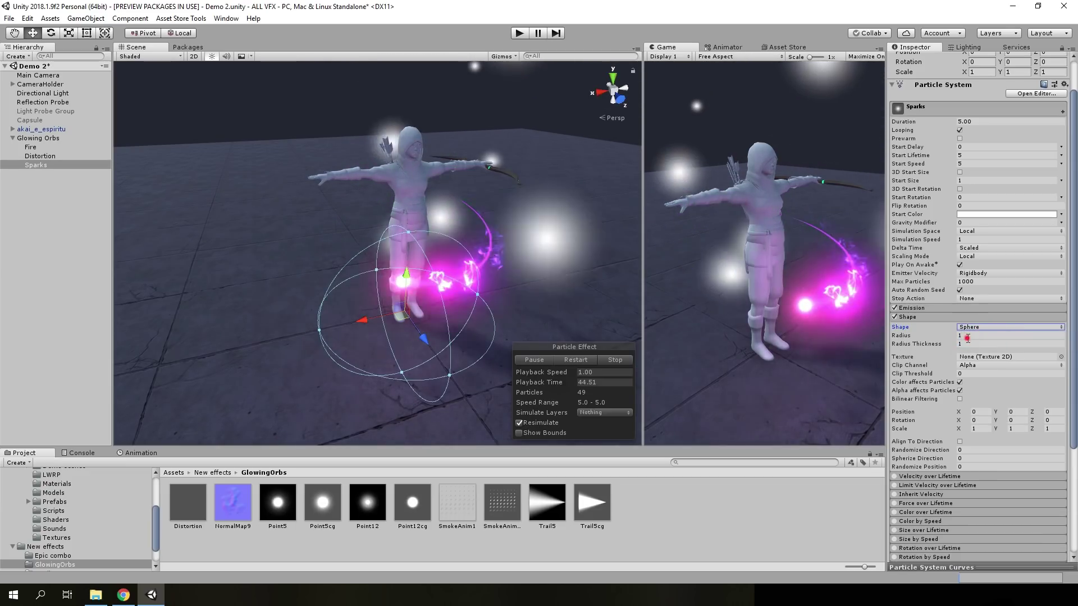
type("0.01")
left_click(959, 381)
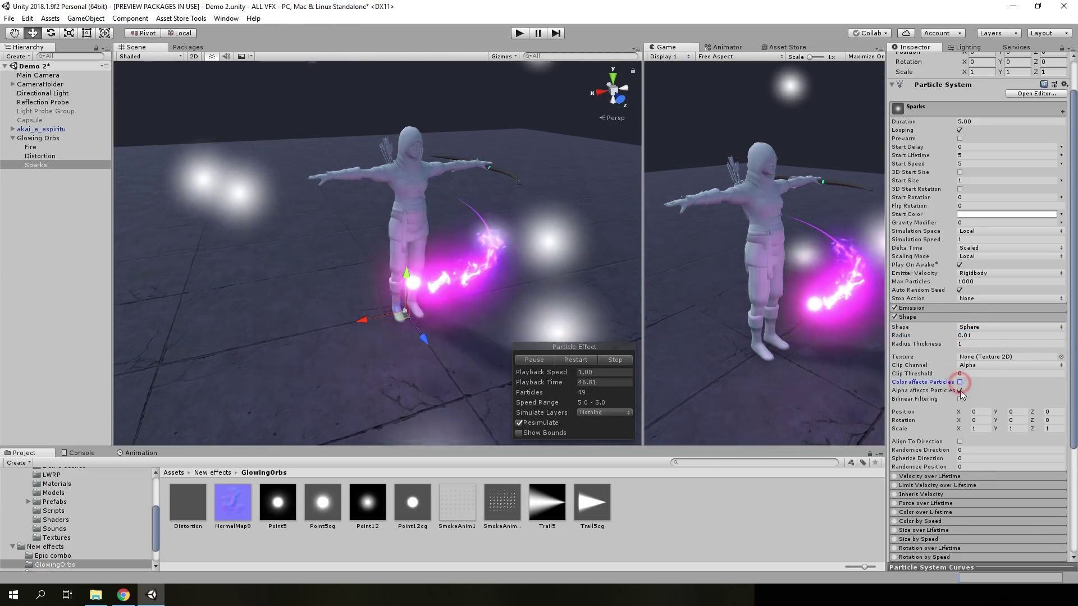
left_click(959, 390)
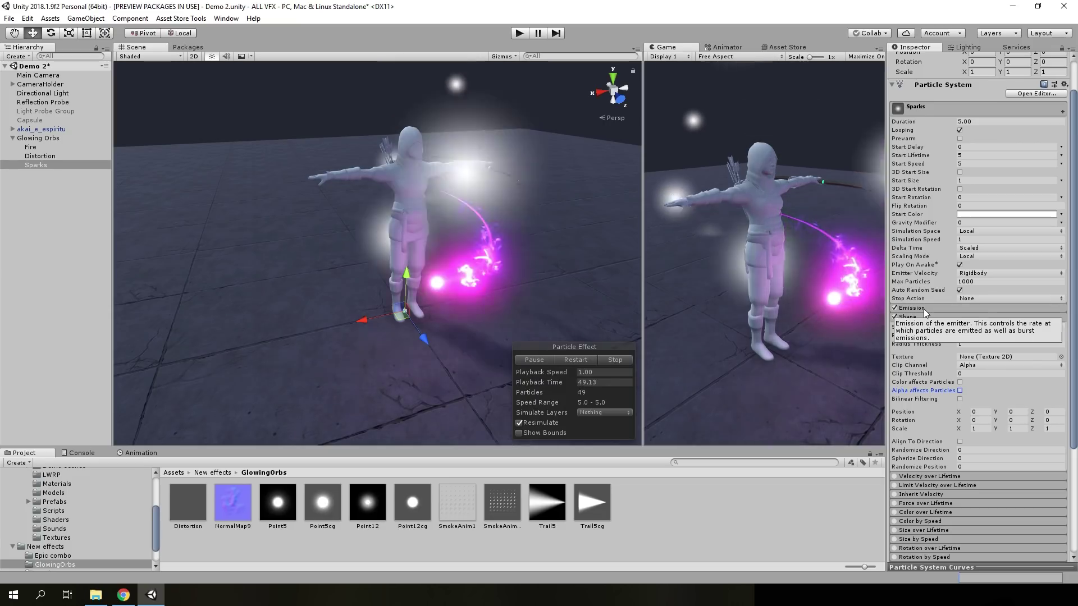
- Assign the Point5cg glow as the Sparks renderer material
left_click(924, 309)
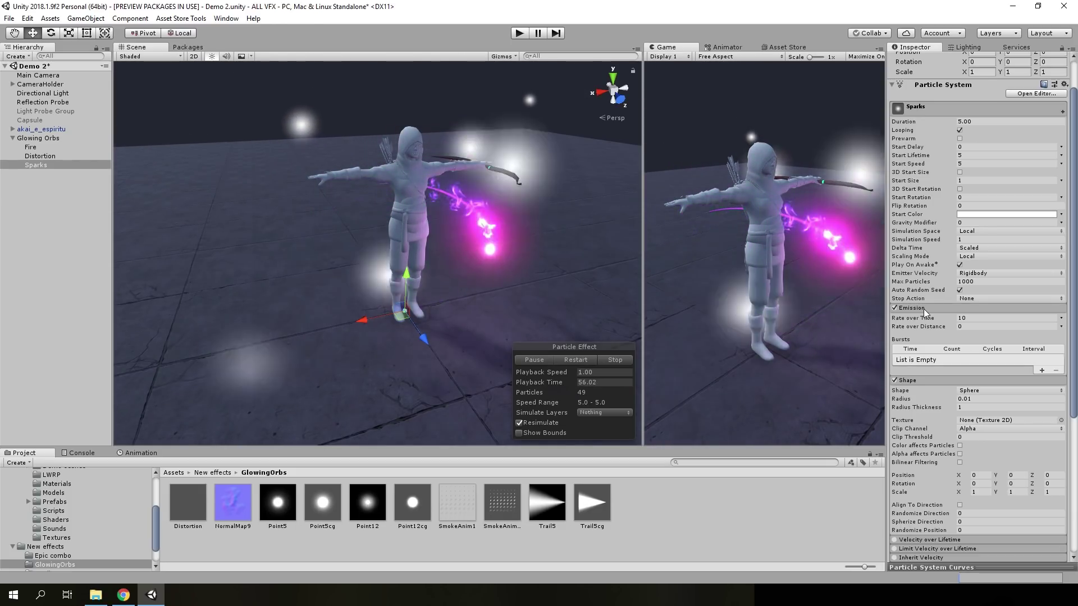
scroll(951, 355, "down", 5)
left_click(911, 493)
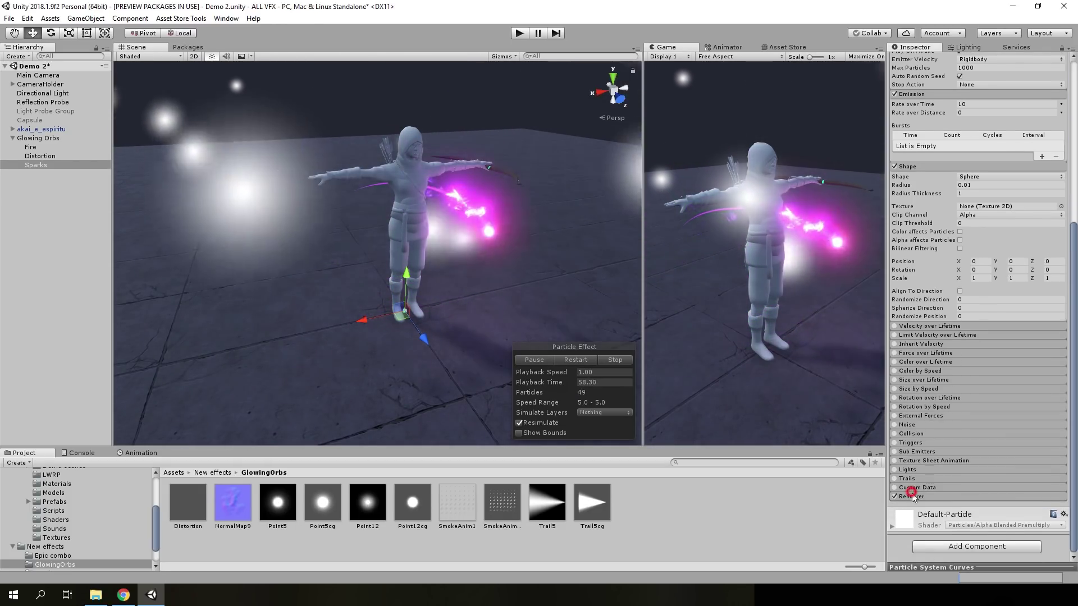
scroll(927, 486, "down", 5)
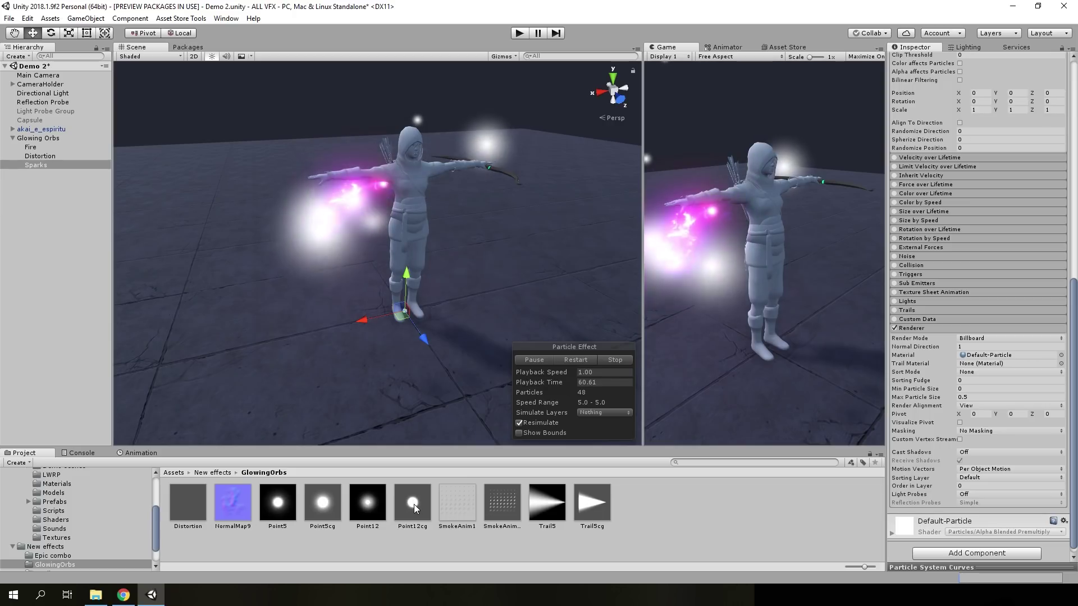
left_click_drag(319, 504, 987, 357)
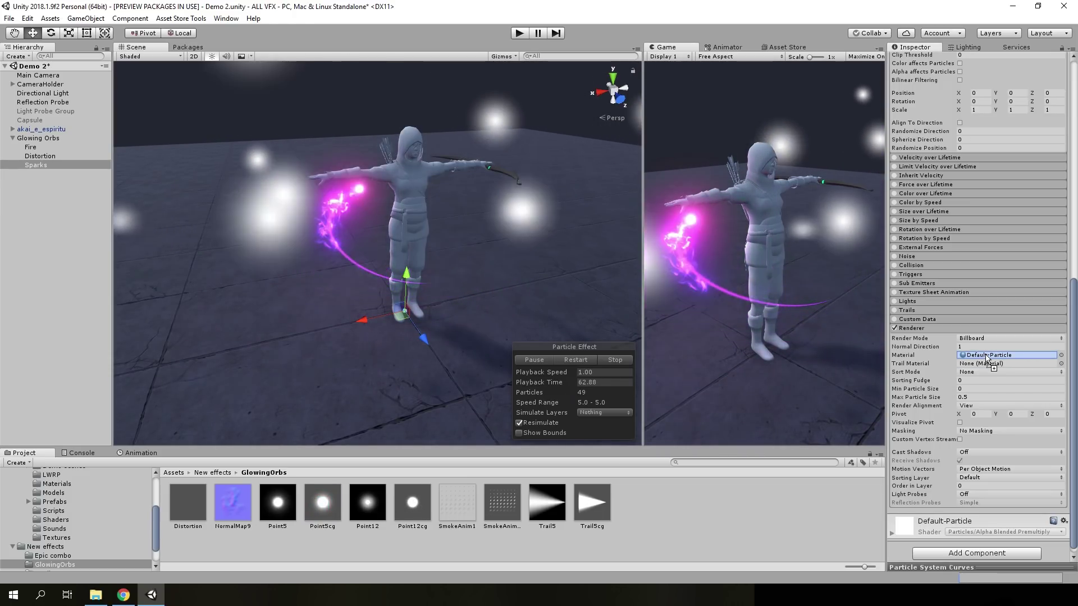
- Set Sparks' emission rate over time to 0
scroll(968, 281, "up", 8)
left_click(968, 240)
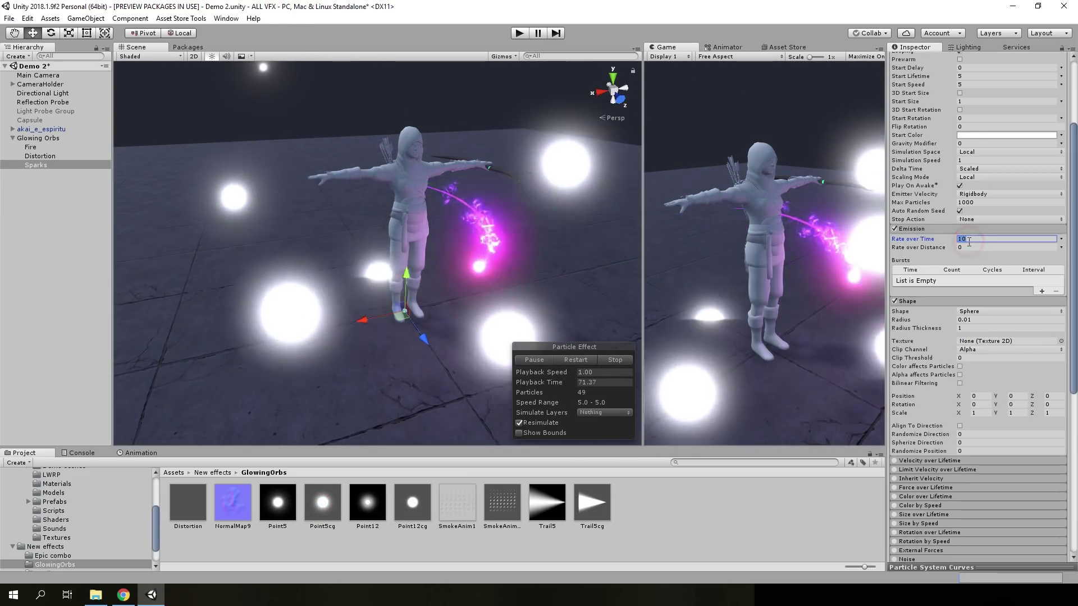
type("00")
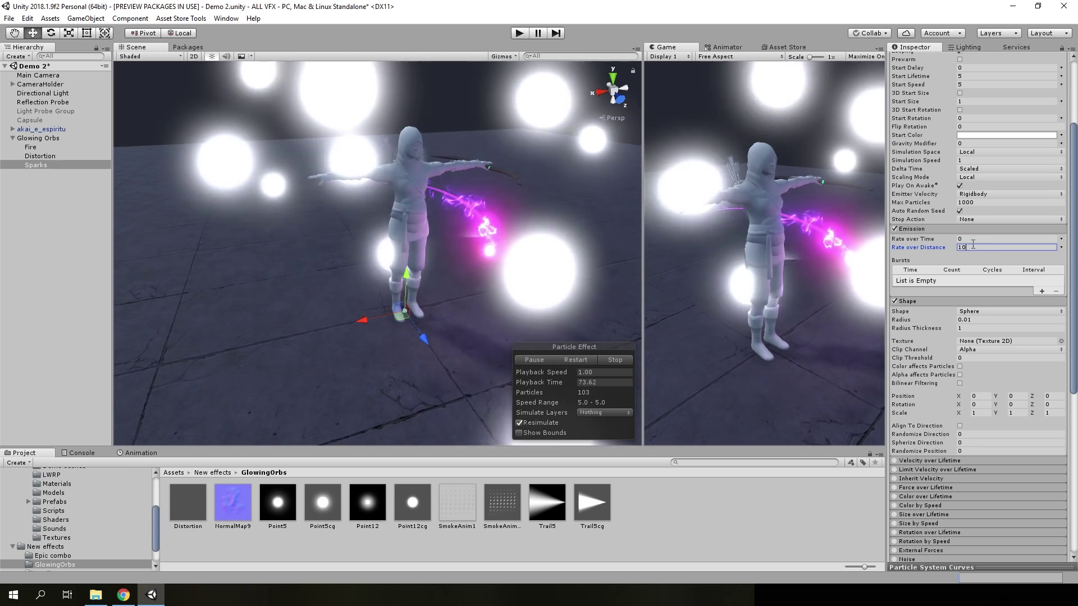
scroll(988, 248, "up", 5)
- Switch the Sparks' Start Size and Start Rotation to random ranges, with rotation 0 to 360
left_click(969, 202)
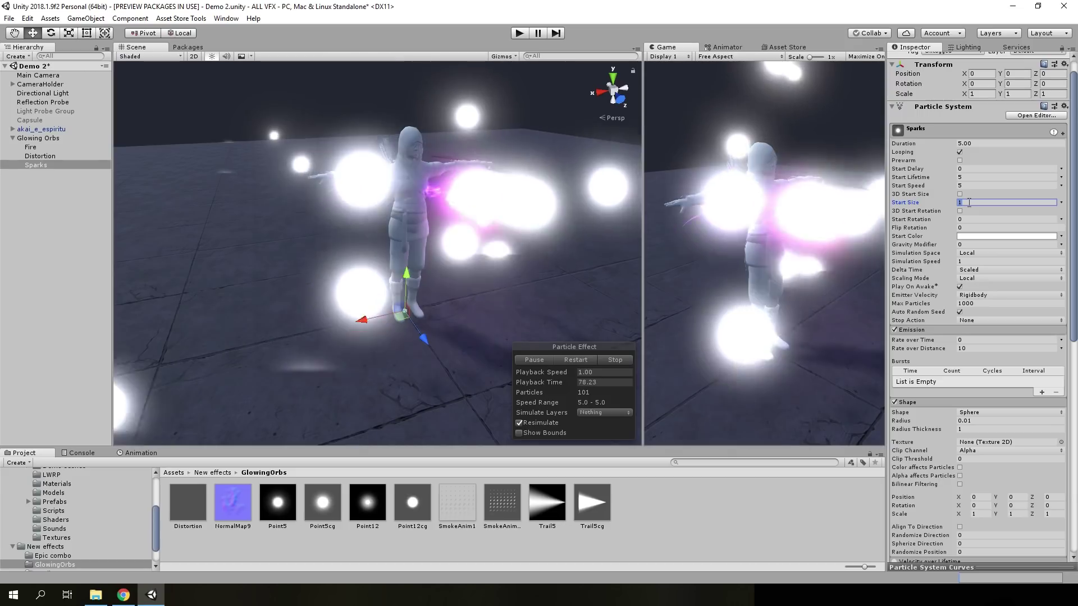
type("0.")
left_click(1061, 202)
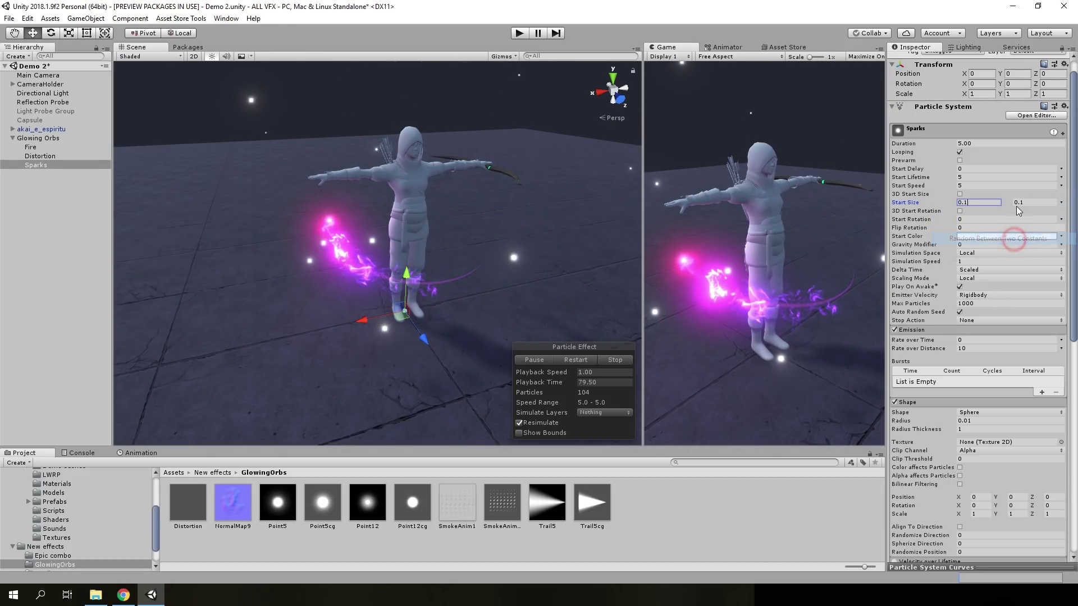
left_click(976, 204)
key("BackSpace")
type("3")
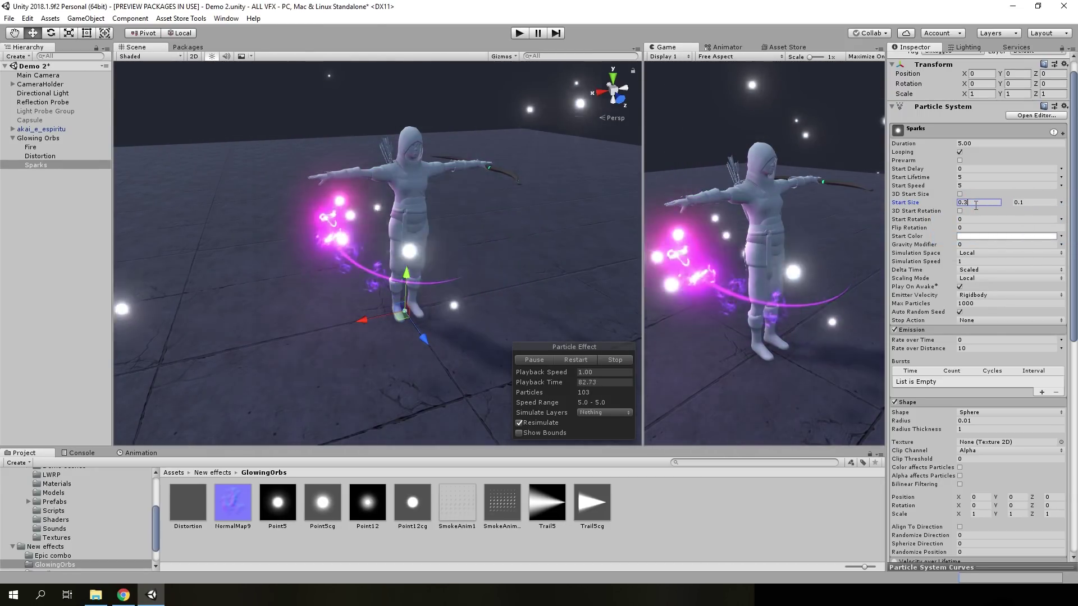
left_click(1048, 253)
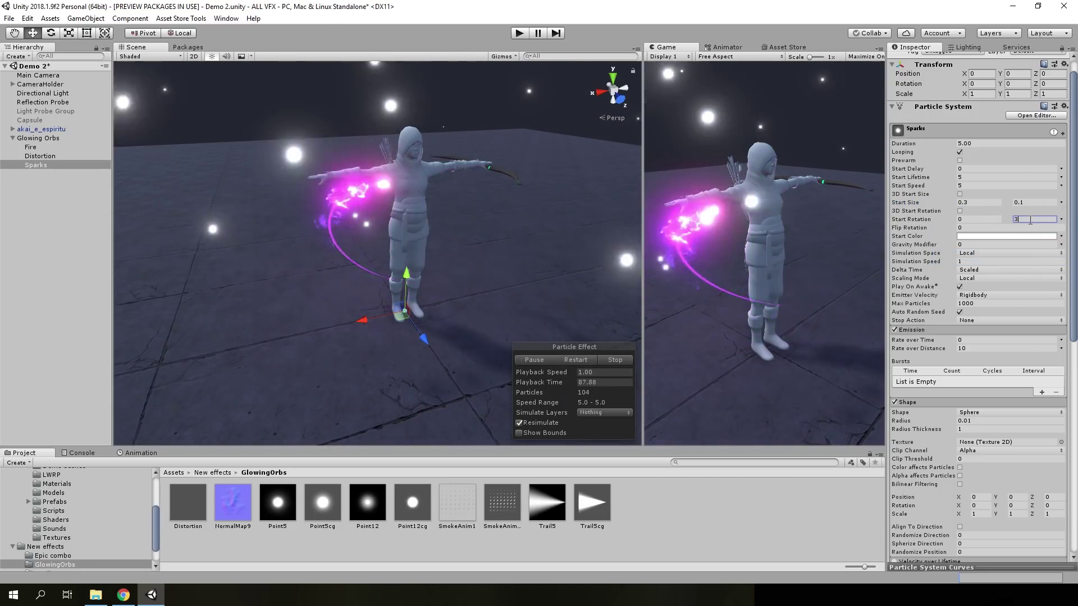
left_click(1019, 219)
type("360")
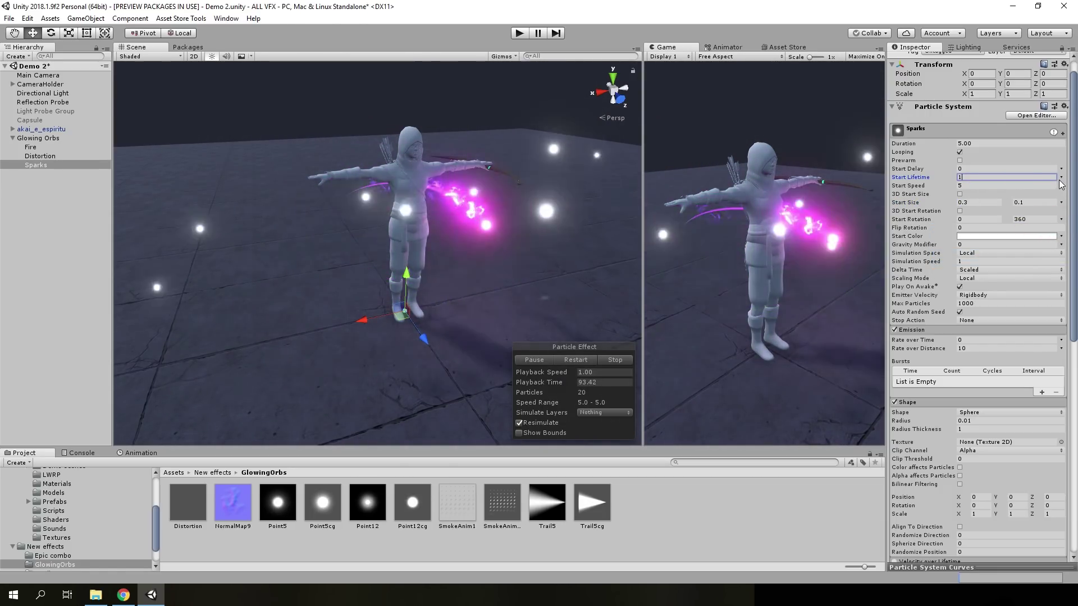
type("0.3")
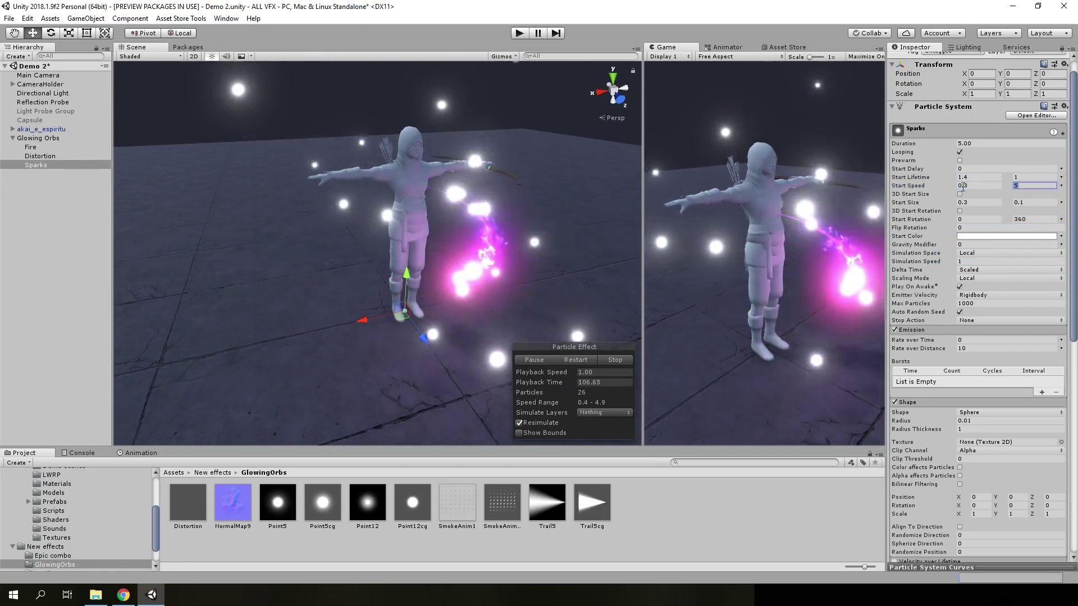
- Enter Sparks Start Speed 0.3–0.1 and Start Size 0.05–0.1
key("Tab")
type("0.1")
key("Tab")
key("Tab")
key("Tab")
left_click(991, 202)
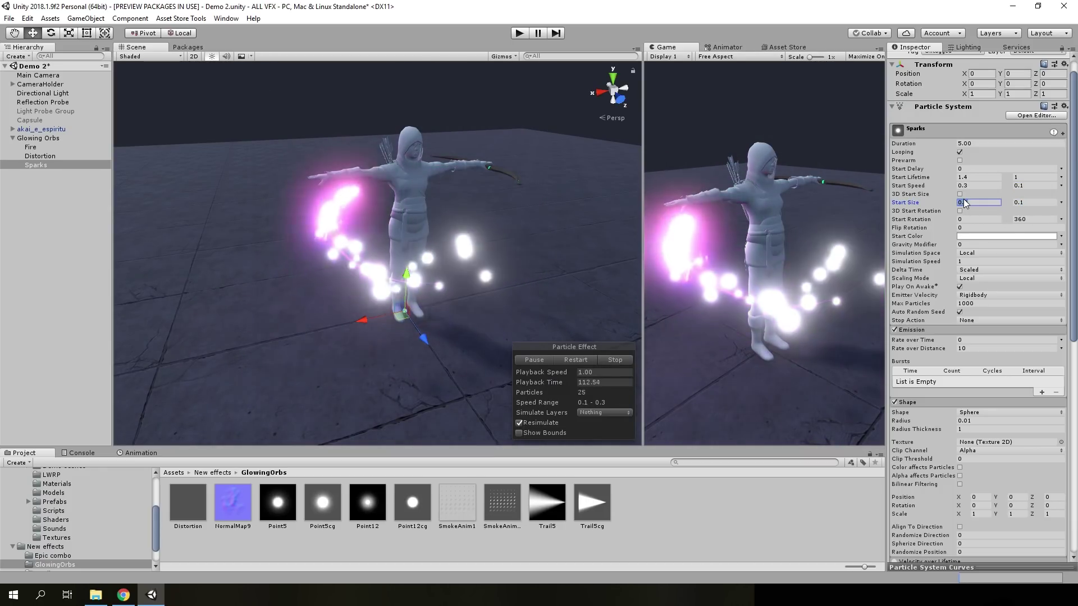
type("0.05")
key("Tab")
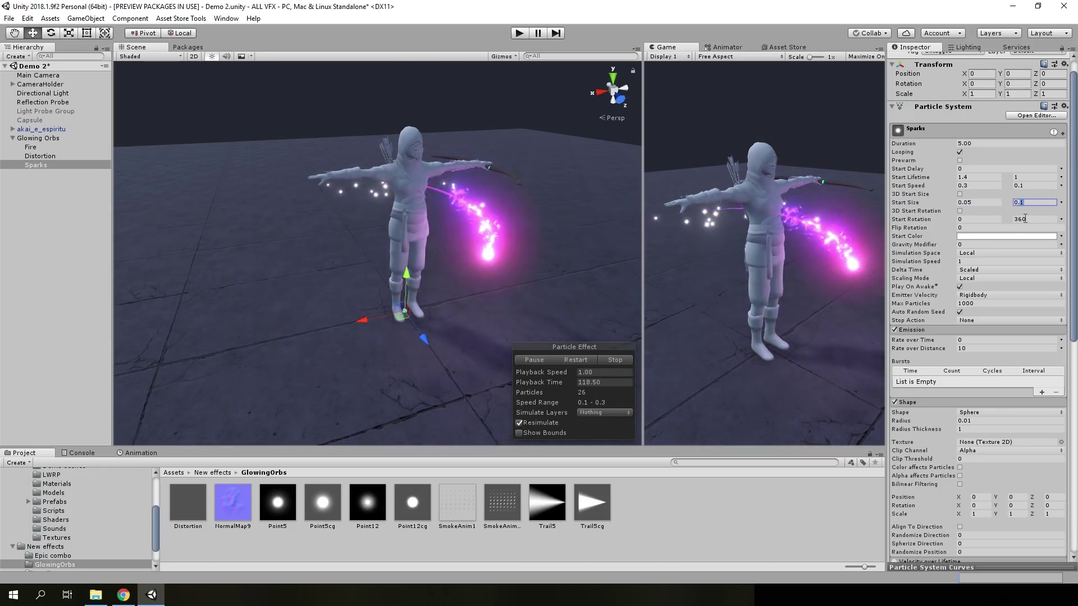
scroll(911, 331, "down", 10)
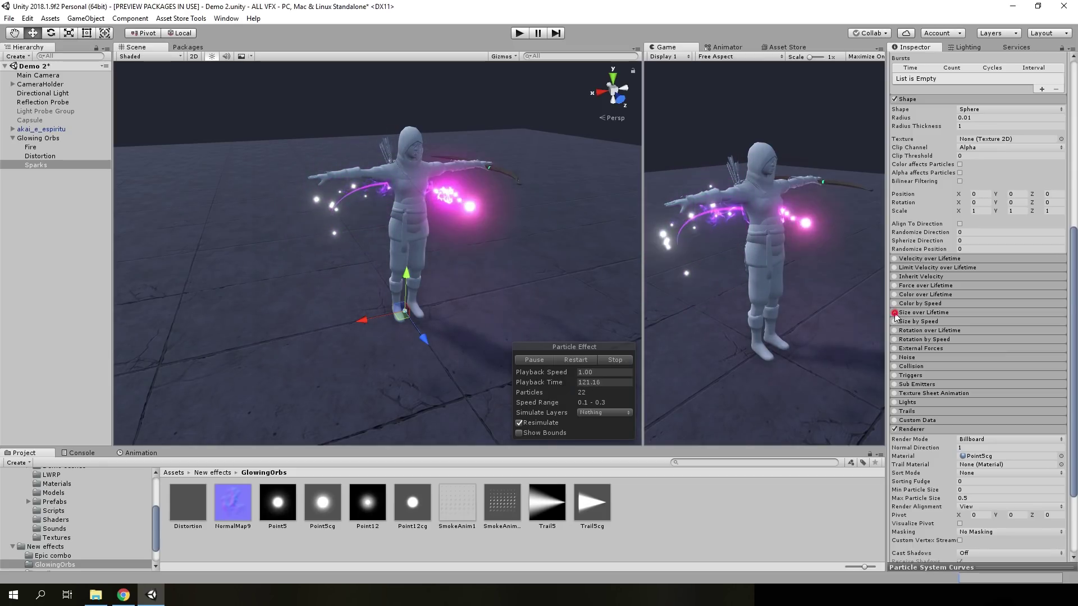
- Enable Size over Lifetime with a rise-then-fall curve preset so sparks grow then shrink
left_click(894, 312)
left_click(934, 312)
left_click_drag(902, 571, 902, 421)
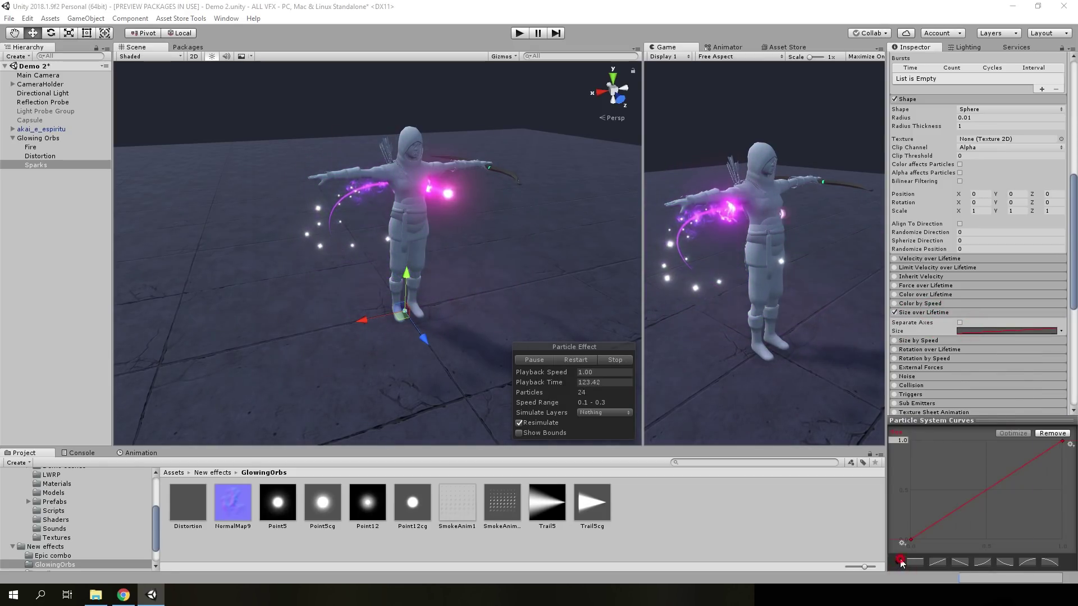
left_click(898, 561)
left_click(1008, 497)
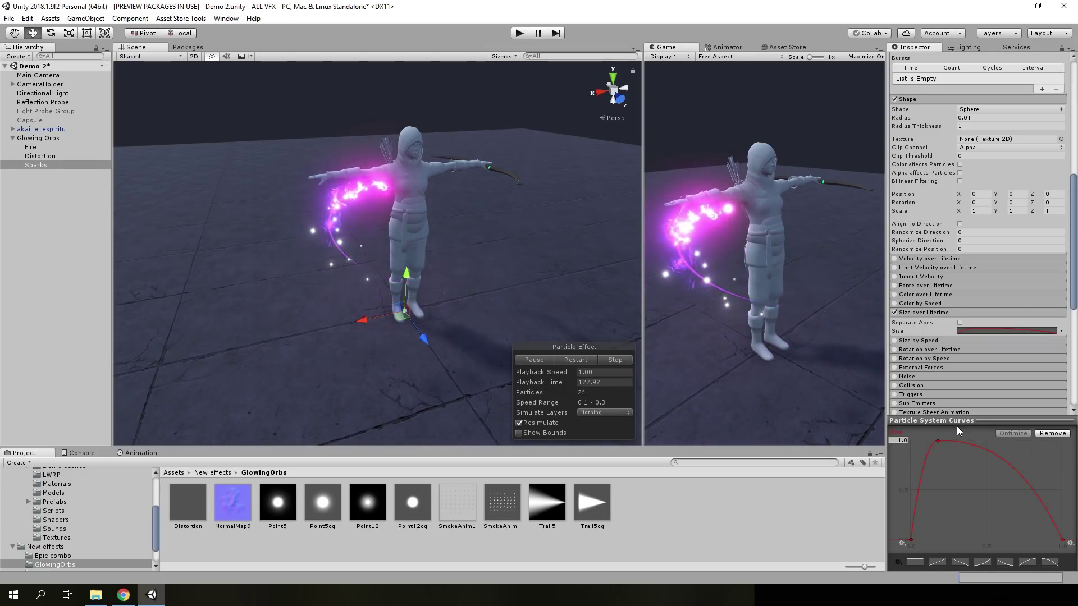
left_click_drag(958, 421, 957, 567)
scroll(998, 283, "up", 8)
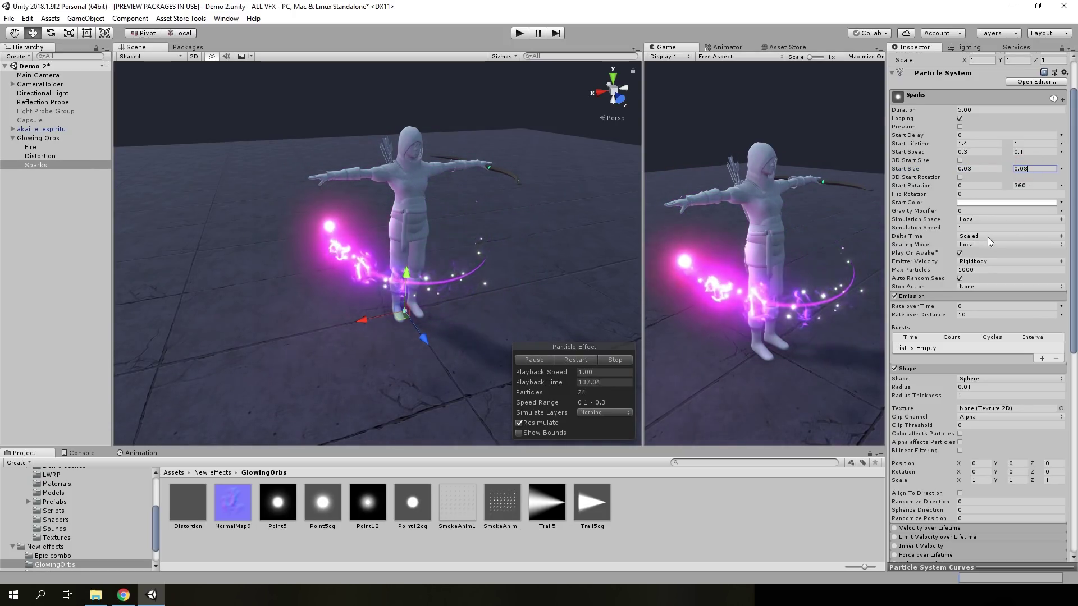
- Set the Sparks Start Color to random between pink and purple (C369FF)
left_click(1060, 203)
left_click(1022, 242)
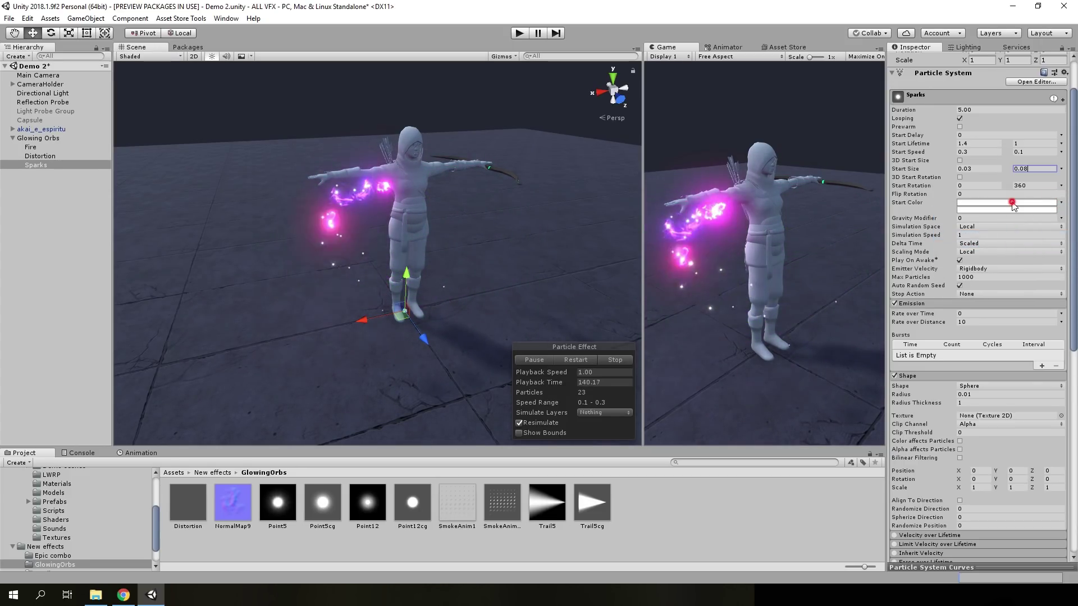
left_click(1006, 202)
left_click(70, 517)
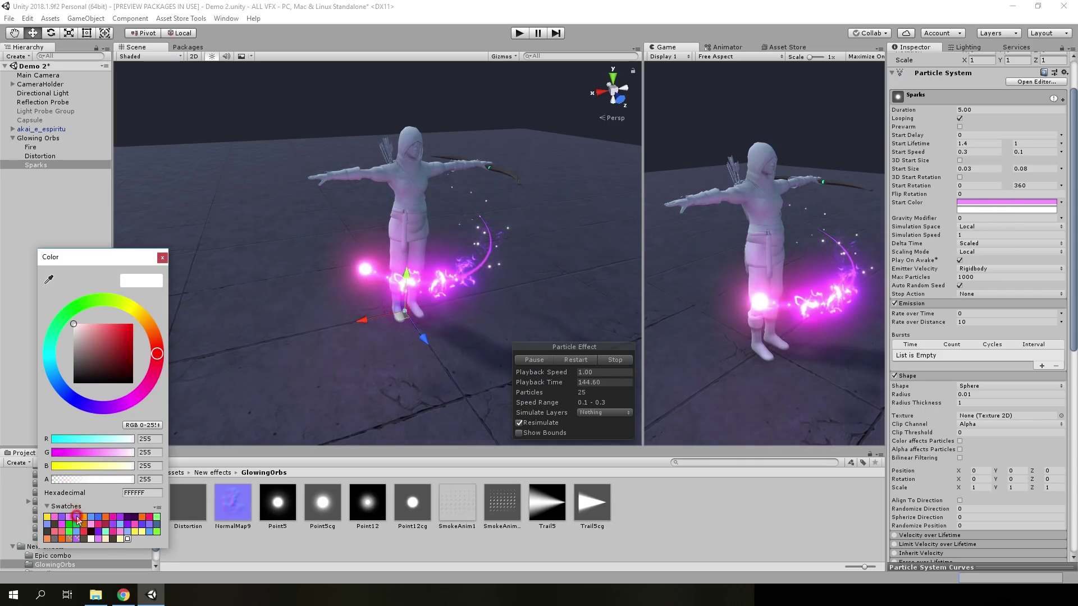
left_click(120, 524)
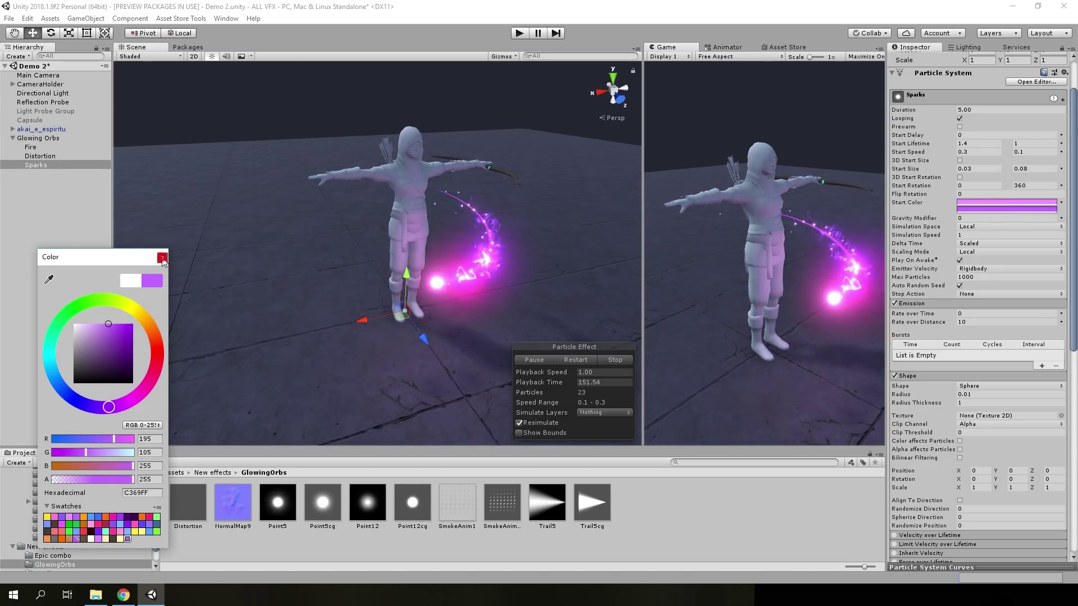
left_click(161, 258)
left_click_drag(486, 260, 489, 271, "alt")
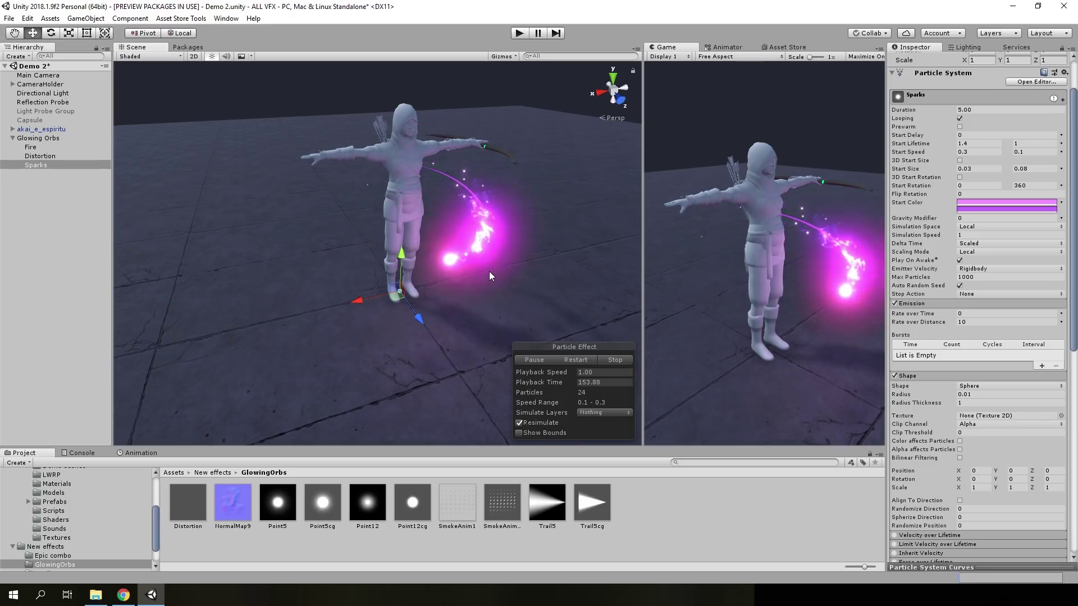
scroll(941, 350, "down", 3)
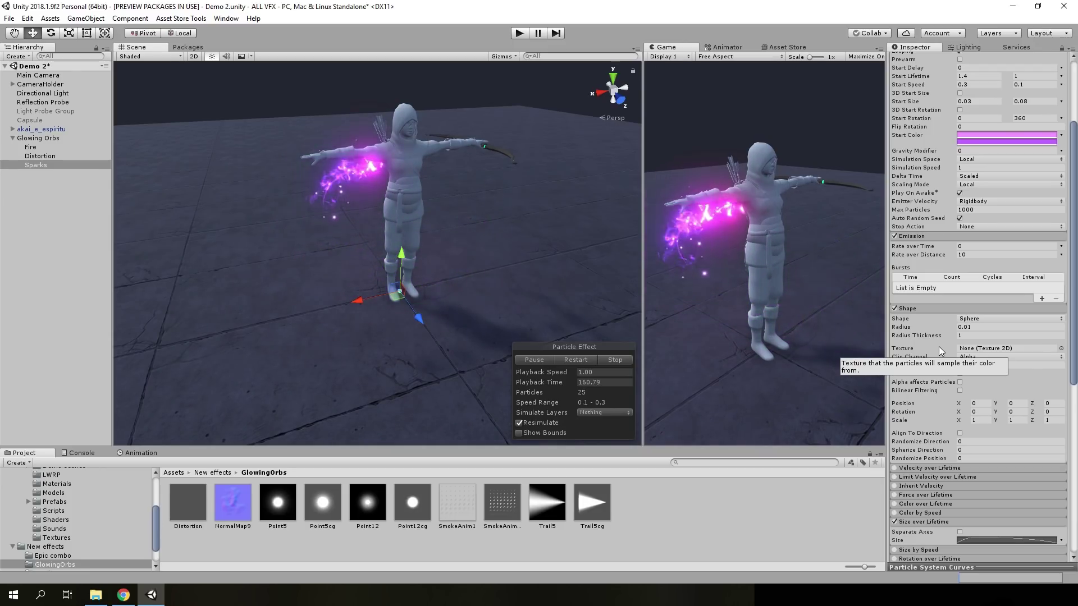
- Duplicate Glowing Orbs as Glowing Orb2 and make it a child of Glowing Orbs
left_click(37, 139)
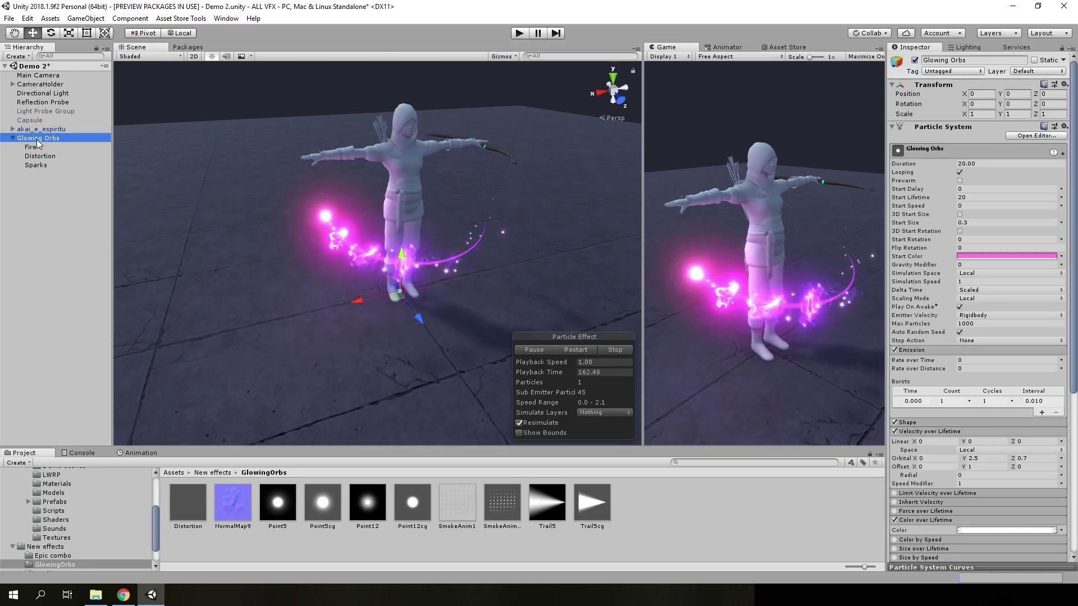
key("ctrl+d")
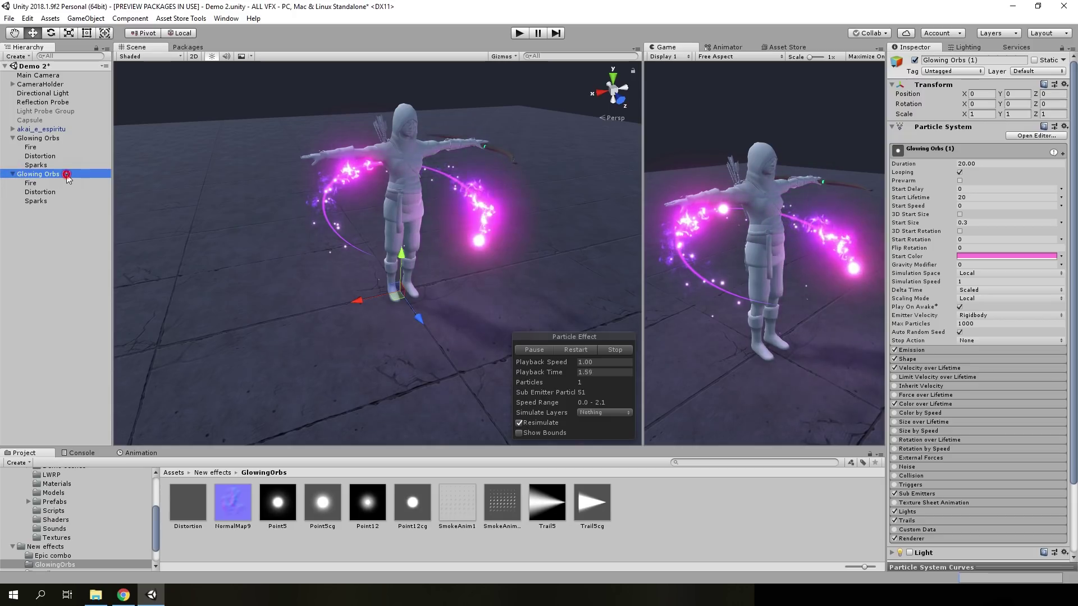
double_click(66, 174)
type("2")
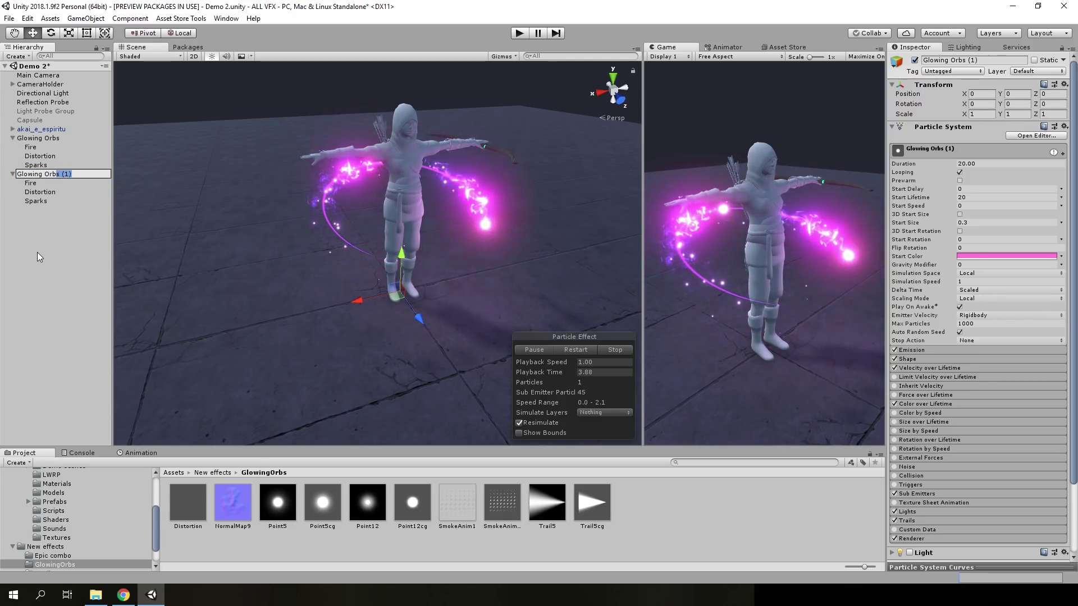
left_click(37, 251)
left_click_drag(43, 173, 43, 169)
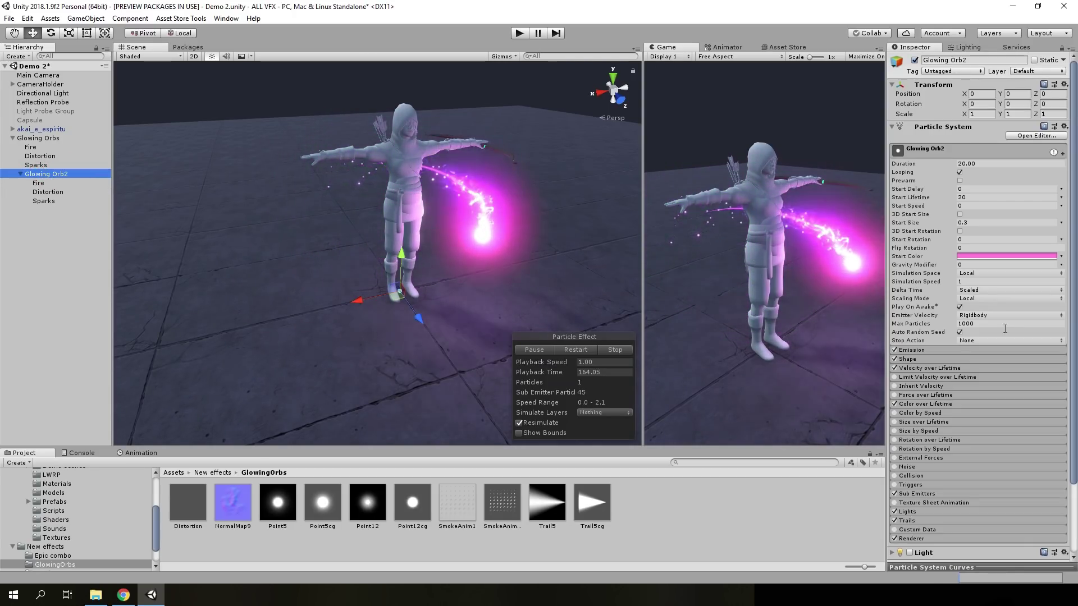
- Set Glowing Orb2's shape rotation Y to 180 and orbital Z velocity to -0.7
left_click(922, 358)
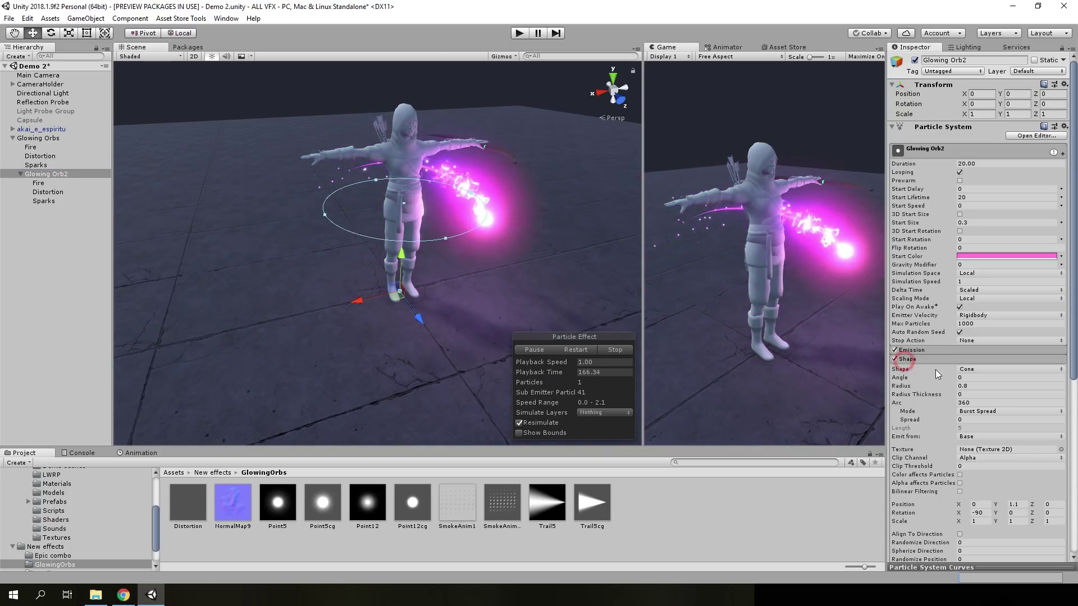
left_click(1017, 512)
type("1")
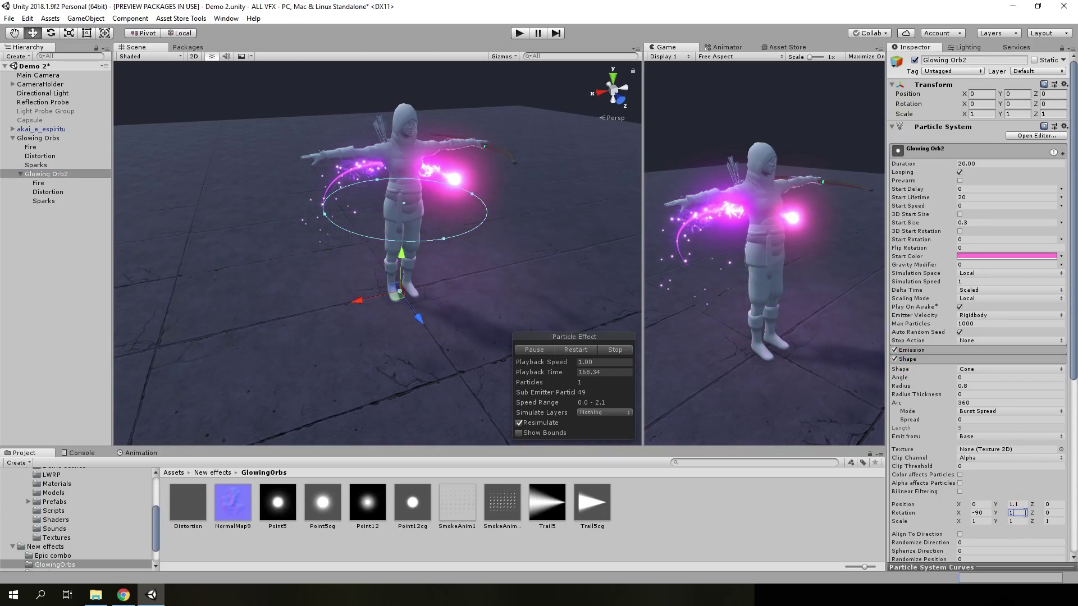
type("80")
key("Return")
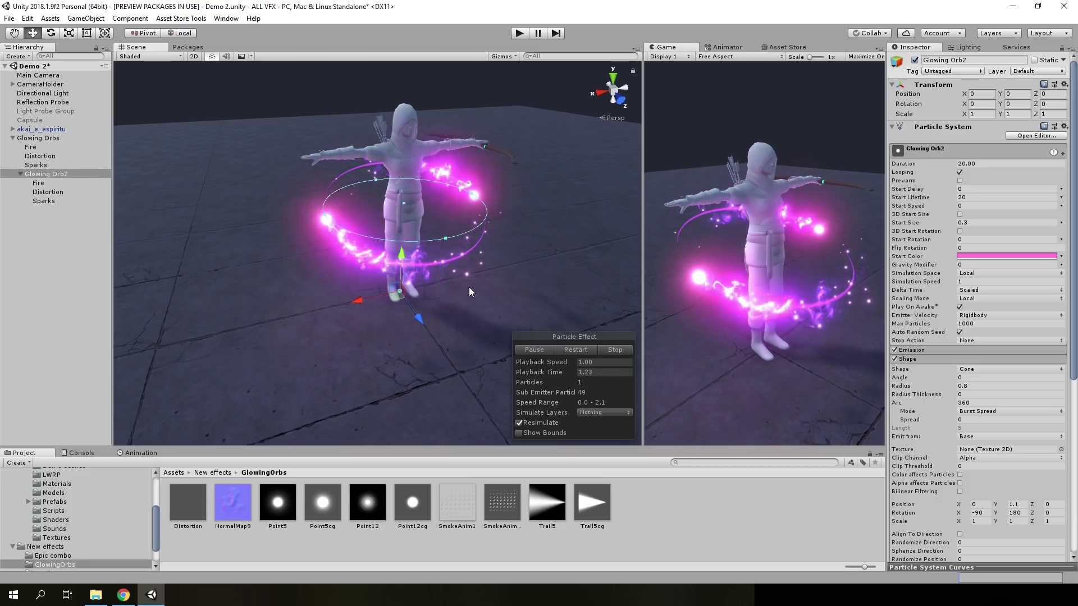
left_click(601, 92)
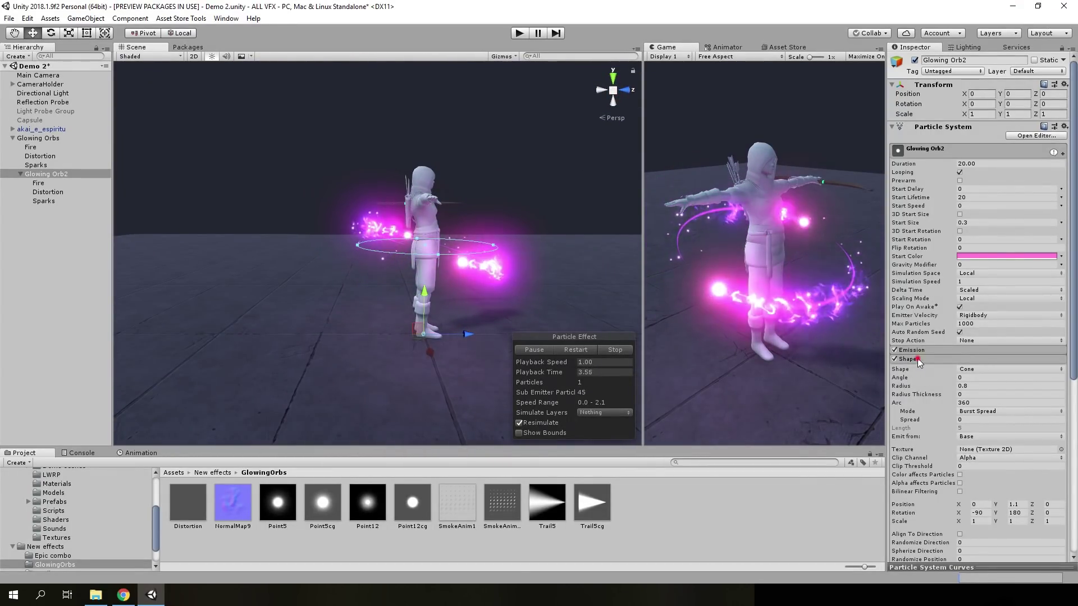
left_click(918, 360)
left_click(1041, 393)
type("7")
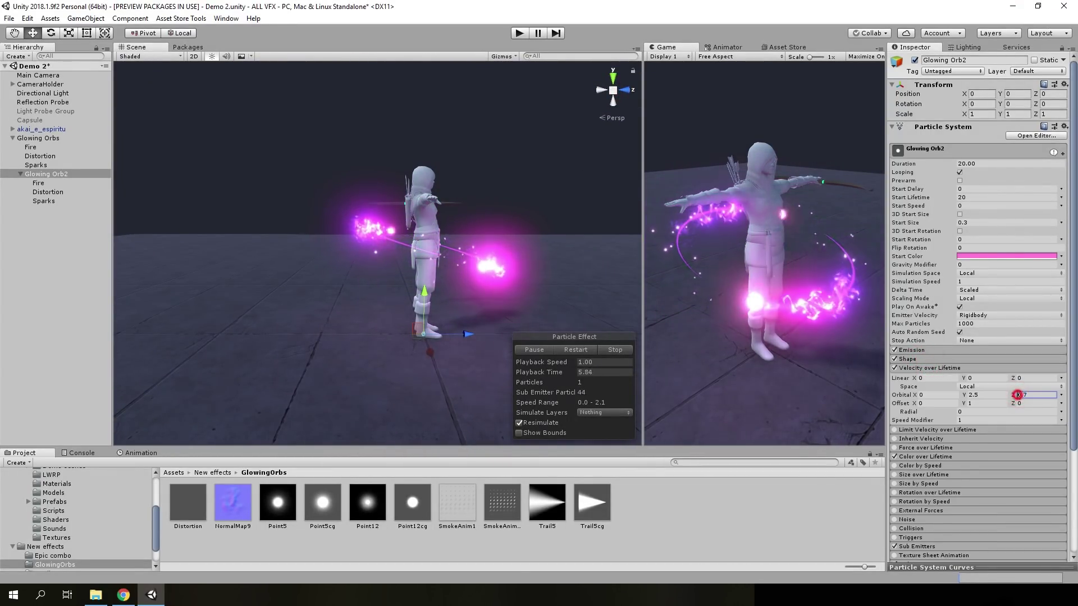
key("Return")
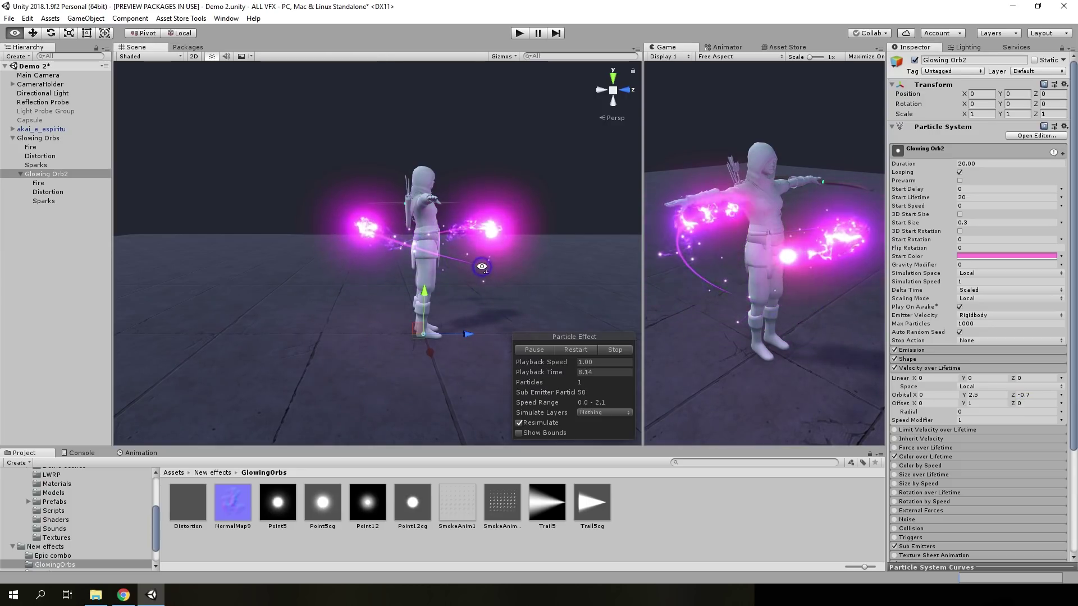
left_click_drag(481, 267, 355, 296, "alt")
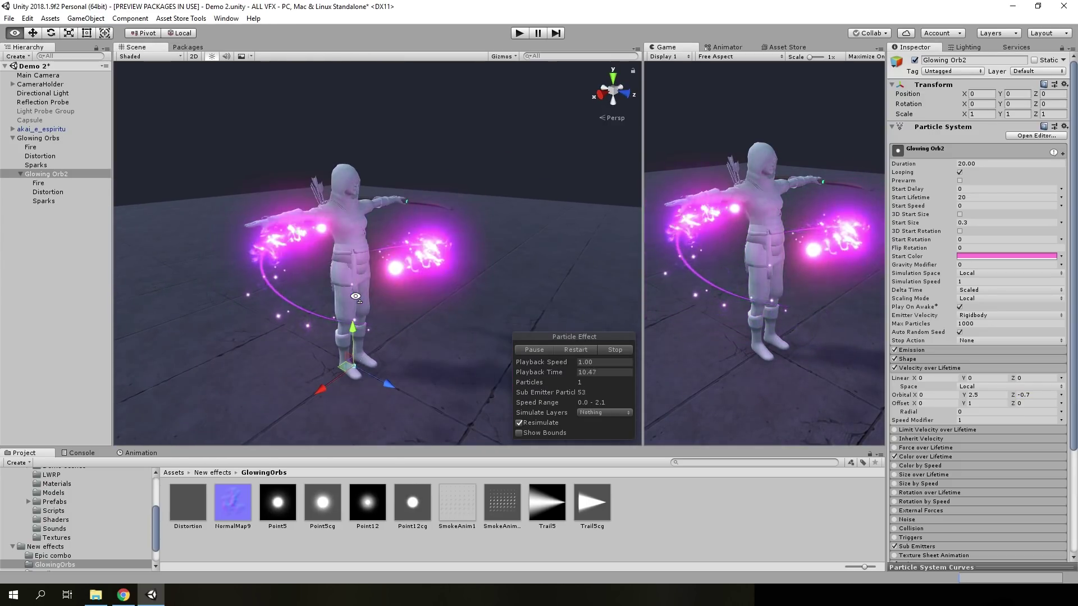
left_click(36, 229)
- Add a new child particle system under Glowing Orbs named Fire
left_click(27, 141)
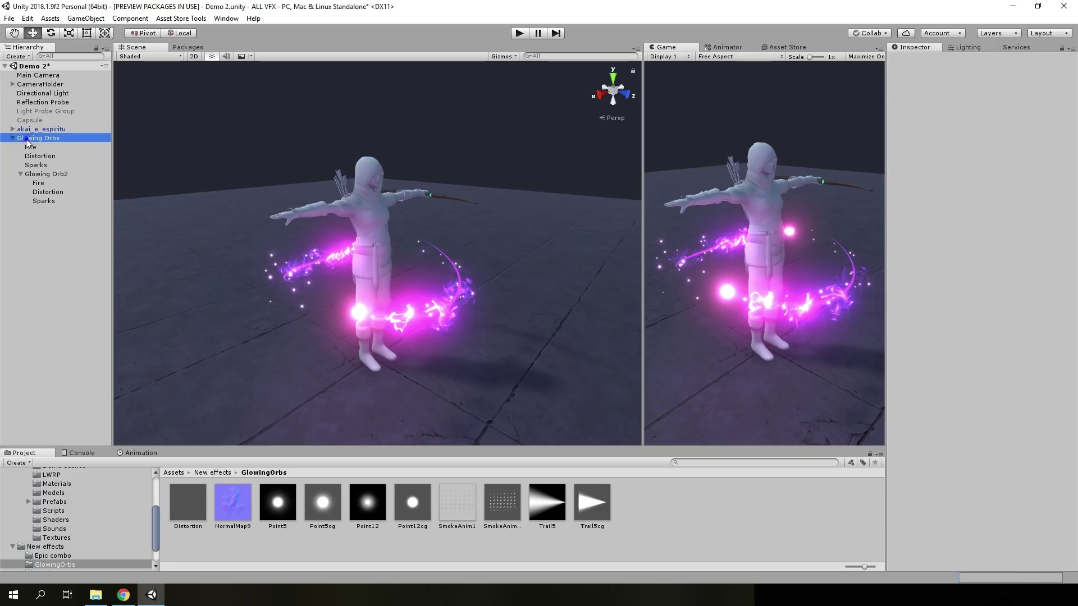
right_click(27, 143)
mouse_move(69, 269)
left_click(132, 268)
right_click(28, 210)
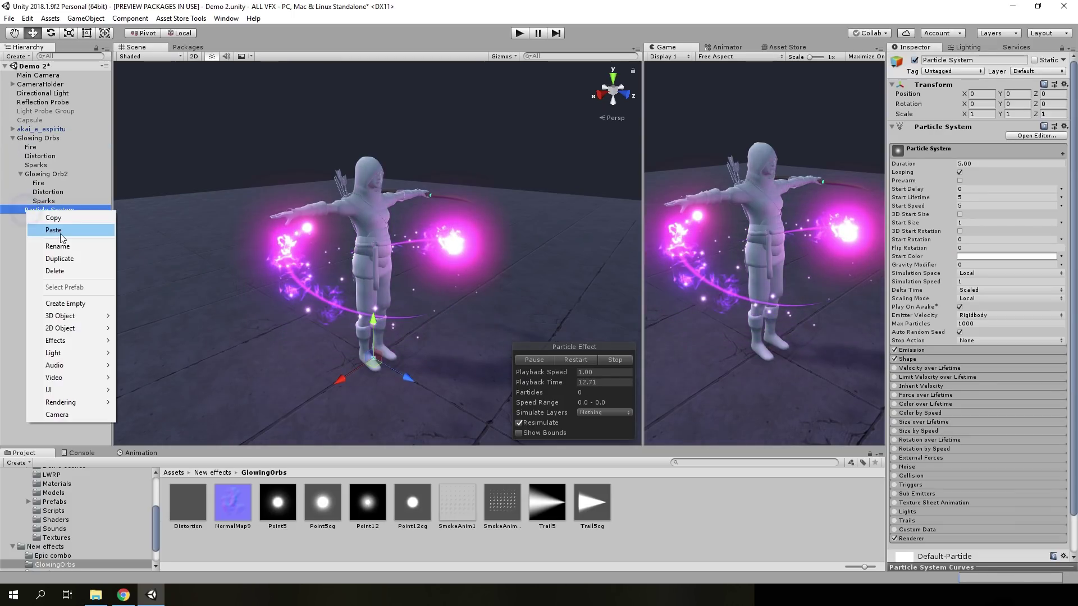
left_click(59, 246)
type("Fire")
key("Return")
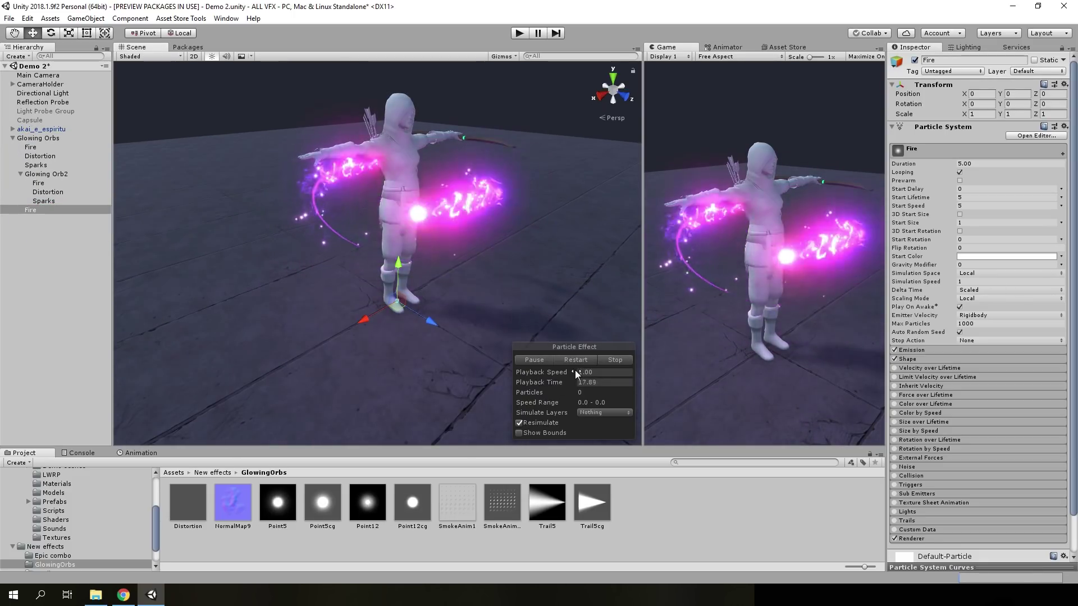
- Give Fire's renderer max particle size 2 and the SmokeAnim1bdt material
left_click(911, 539)
scroll(972, 386, "down", 5)
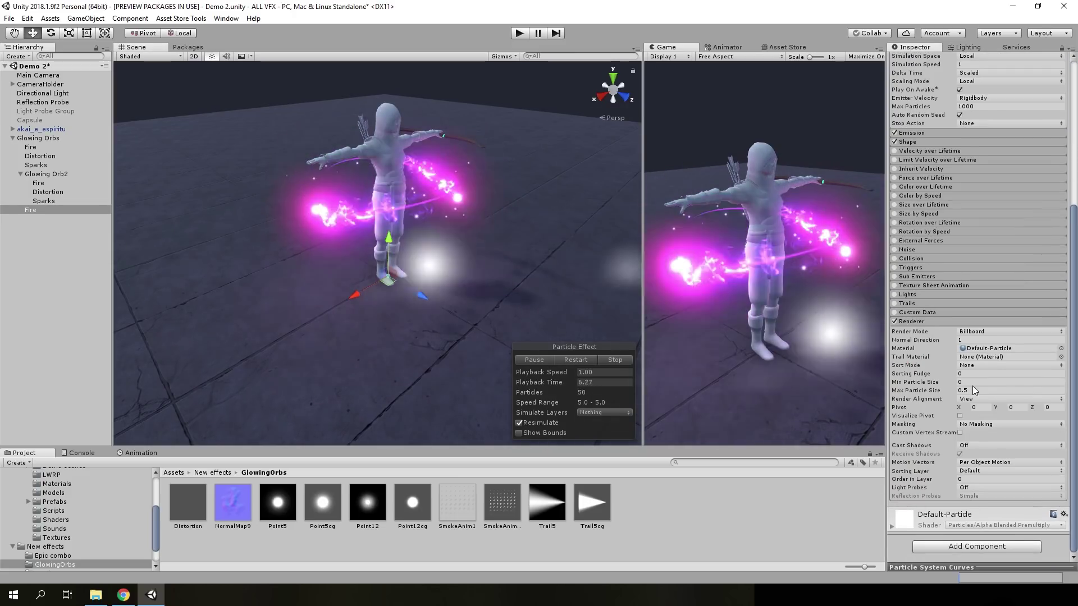
double_click(971, 390)
type("2")
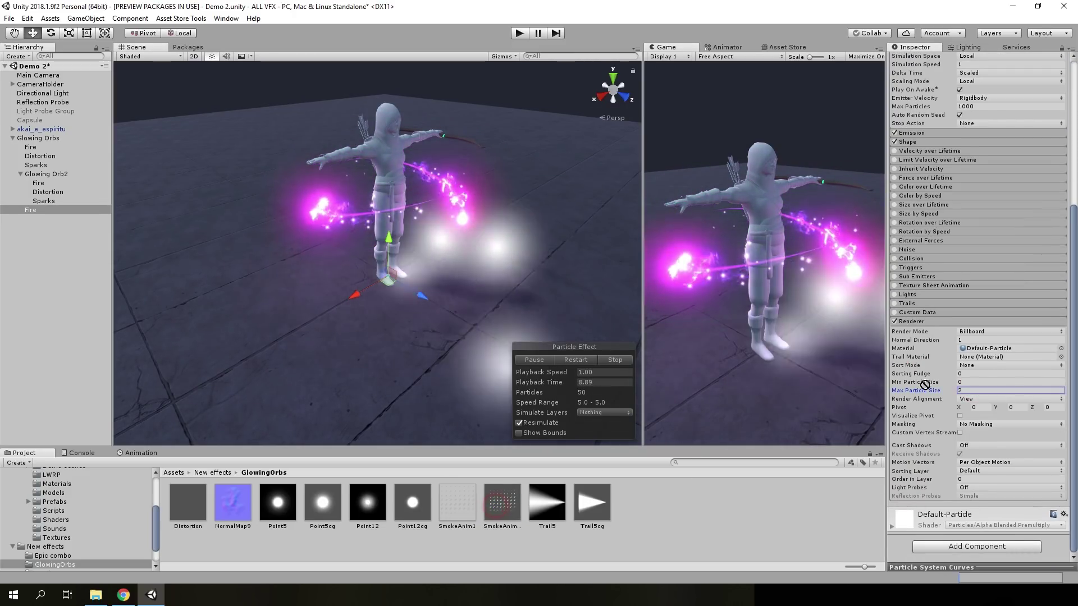
left_click_drag(924, 385, 988, 348)
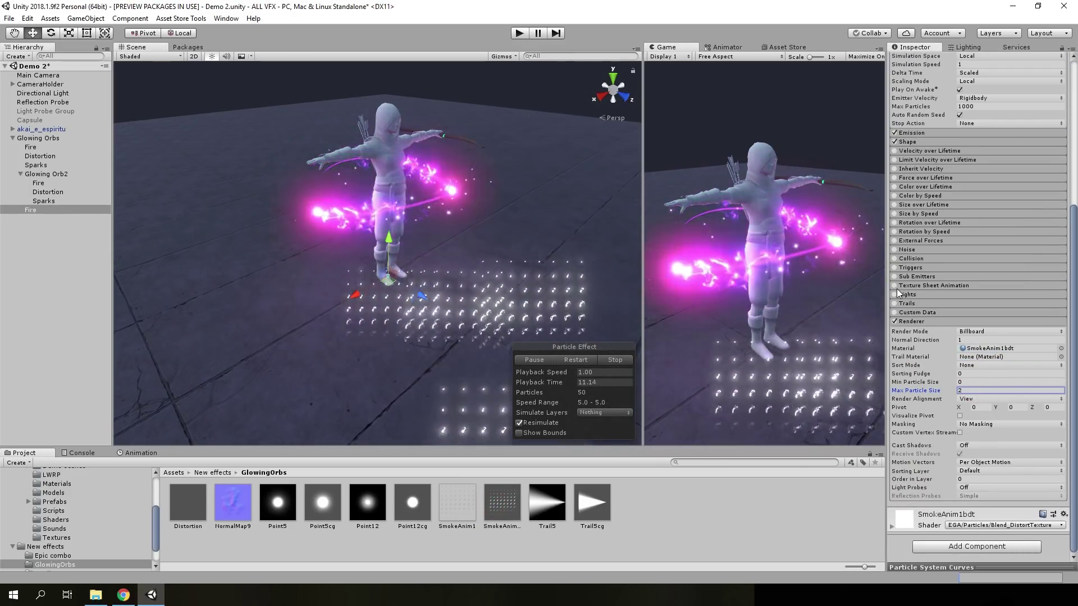
- Enable Texture Sheet Animation on Fire with an 8×8 tile grid
left_click(894, 286)
left_click(933, 285)
double_click(985, 304)
type("8")
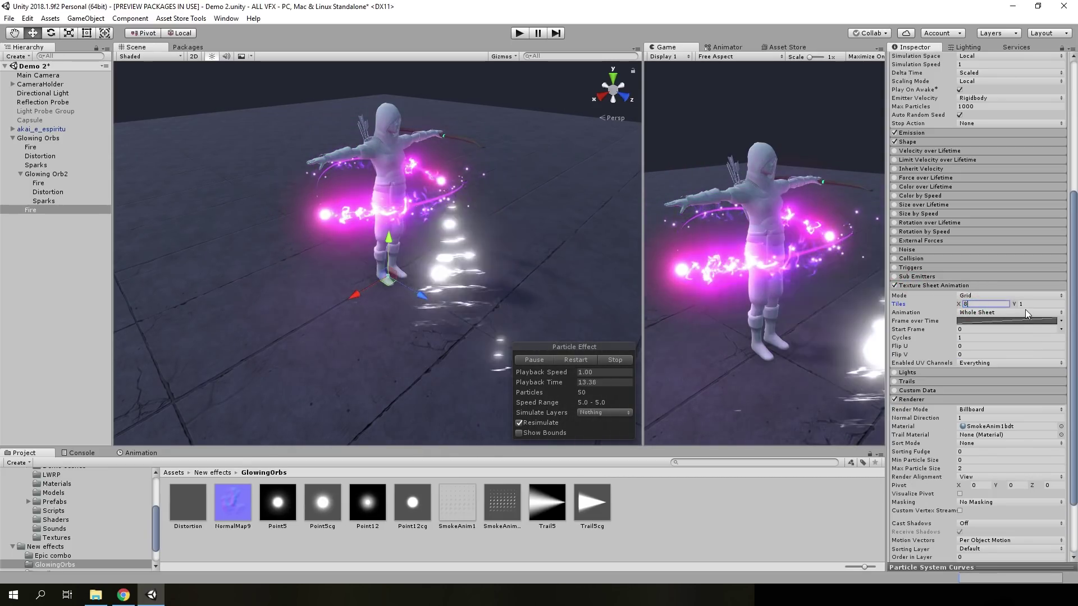
left_click(1025, 312)
double_click(1038, 304)
type("8")
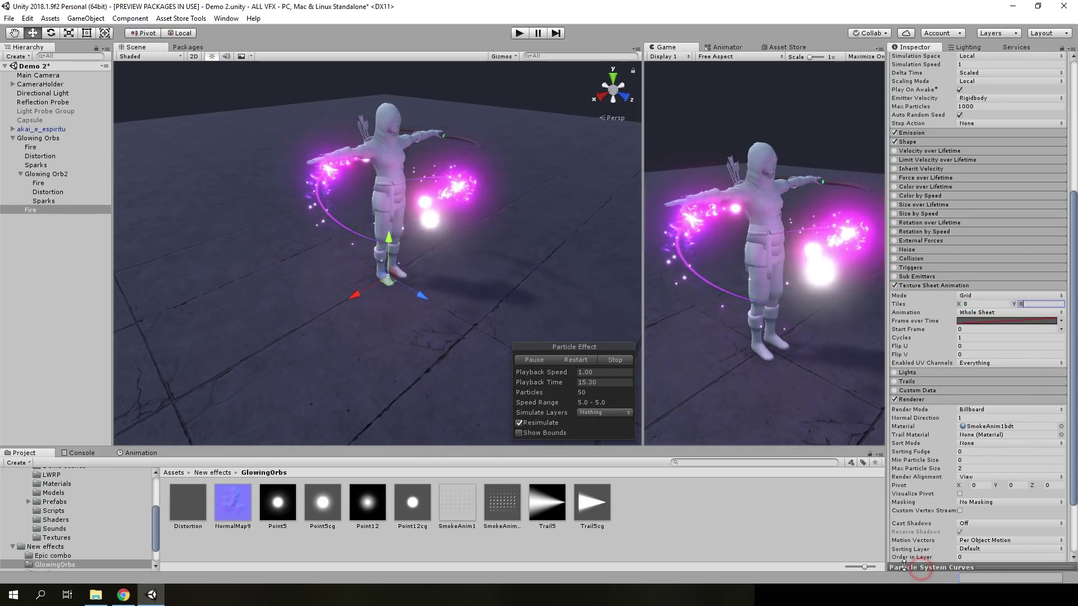
left_click_drag(903, 565, 904, 420)
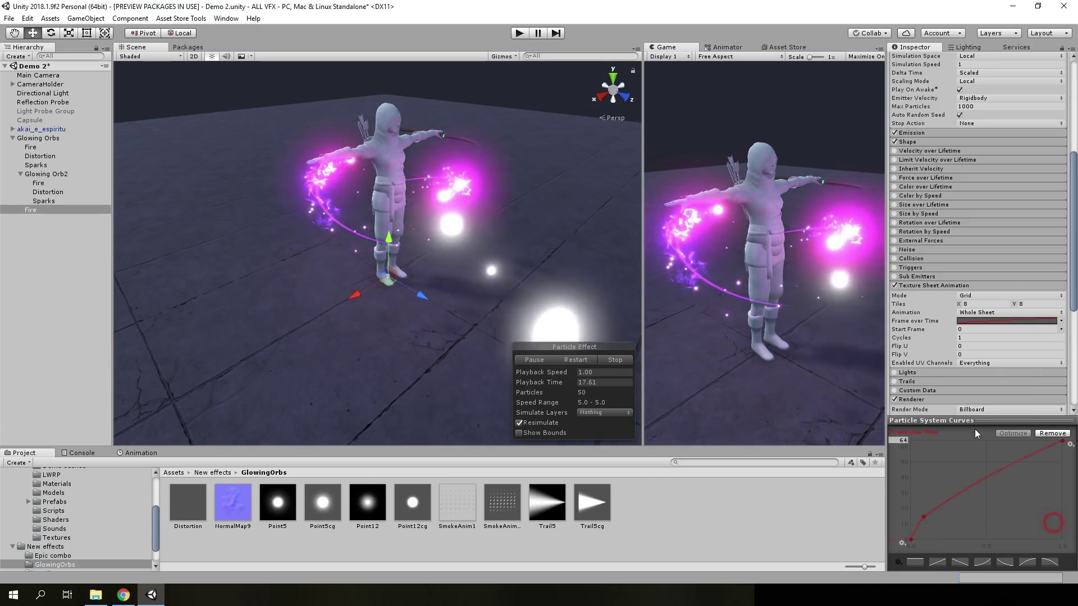
left_click(977, 420)
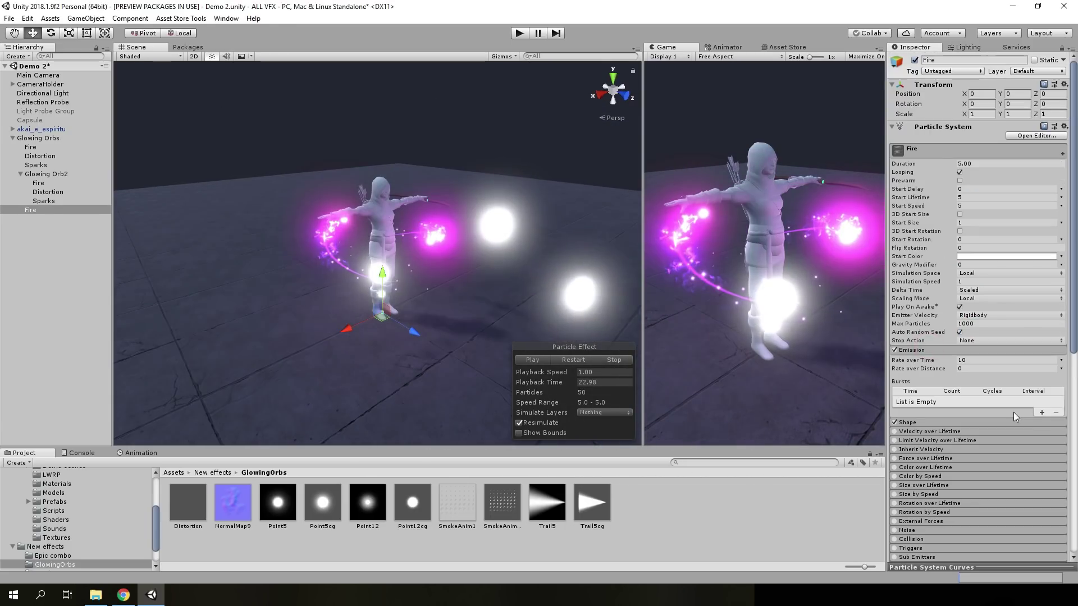
- Give Fire a burst of 1 particle, 20 cycles, 0.05 interval, duration 1, start size 0.6
left_click(1041, 413)
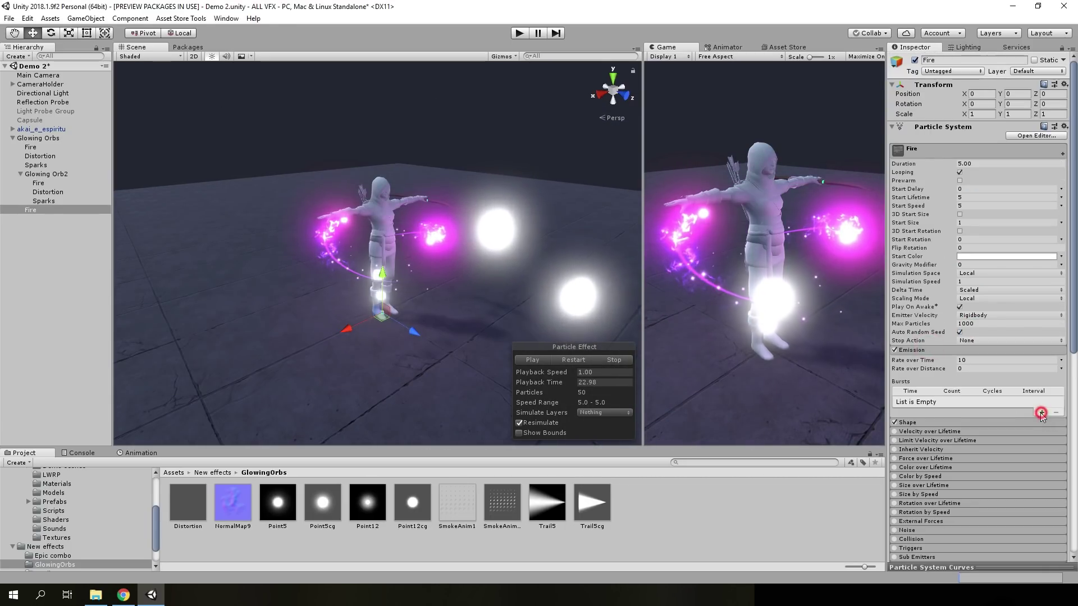
left_click(981, 360)
type("0")
left_click(951, 403)
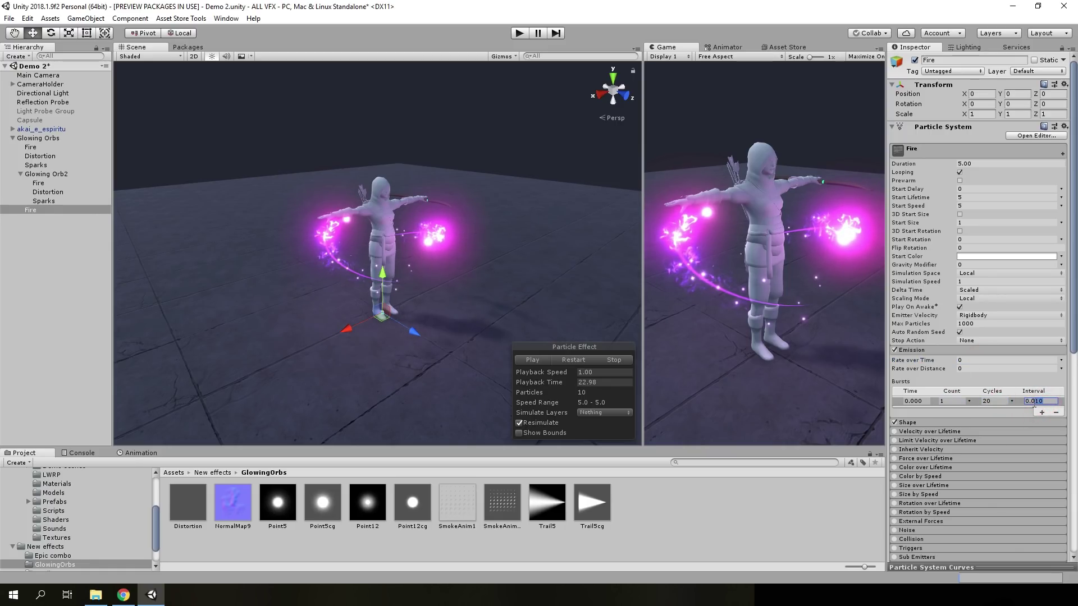
type("0.050")
left_click(973, 164)
type("1")
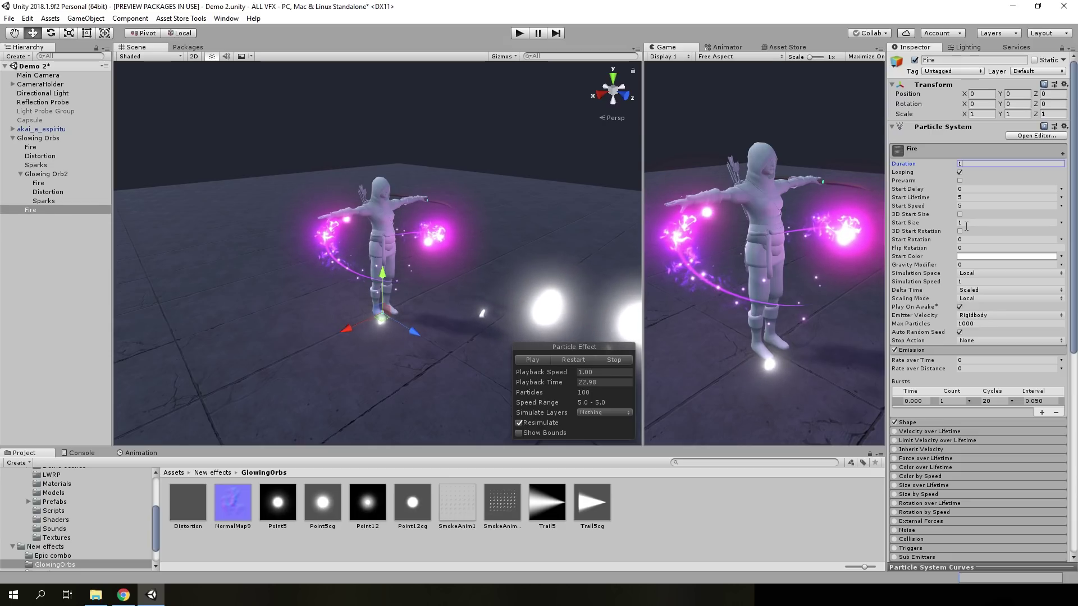
left_click(976, 222)
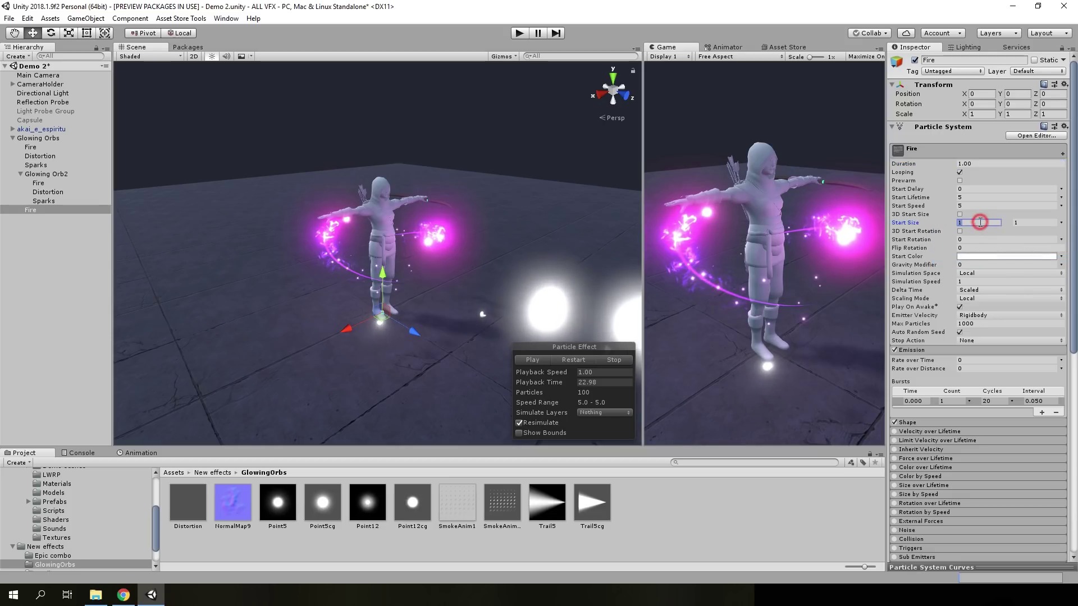
type("0.6")
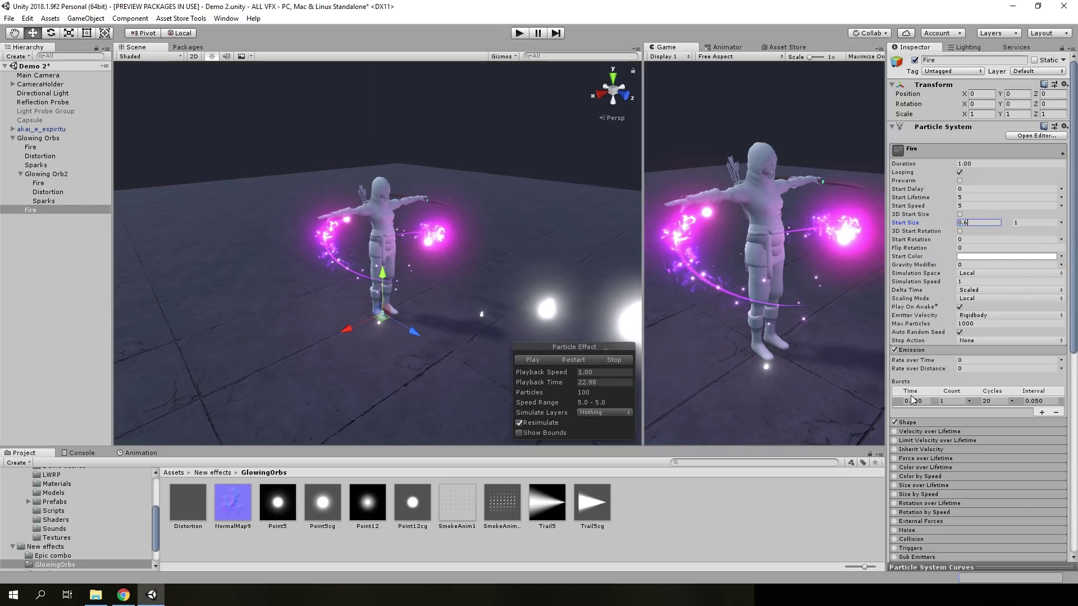
left_click(907, 423)
scroll(960, 439, "down", 3)
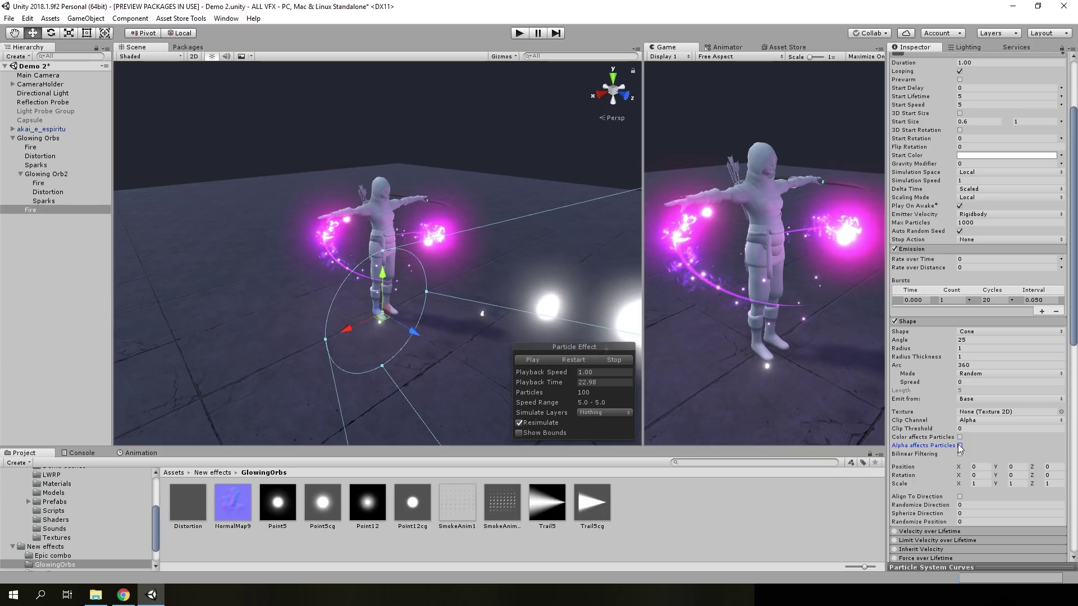
- Make Fire emit from a sphere with radius 0.35 and radius thickness 0.5
left_click(988, 331)
left_click(969, 344)
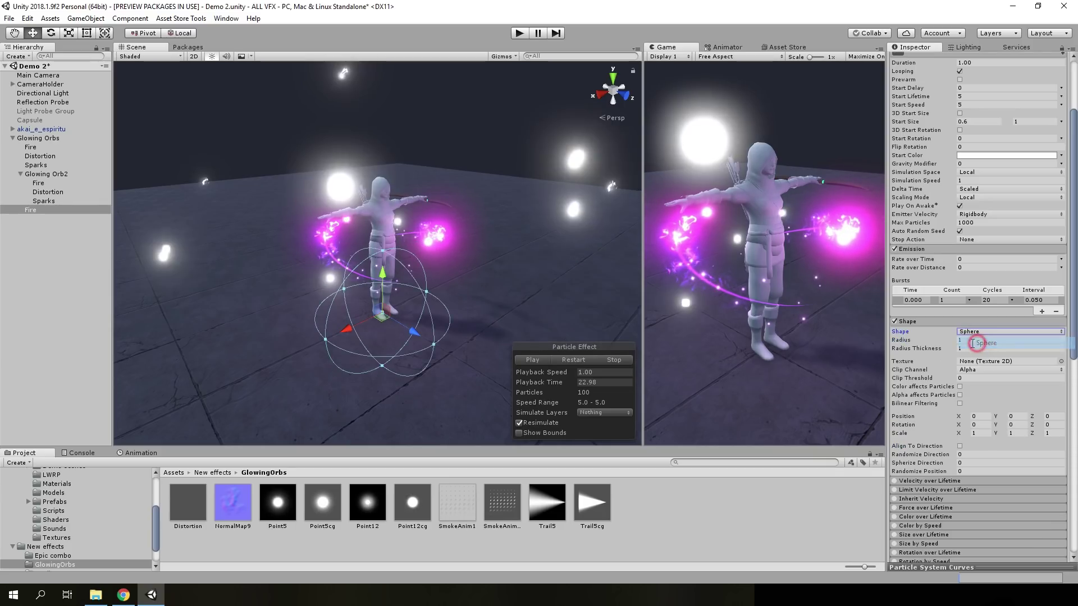
left_click(969, 340)
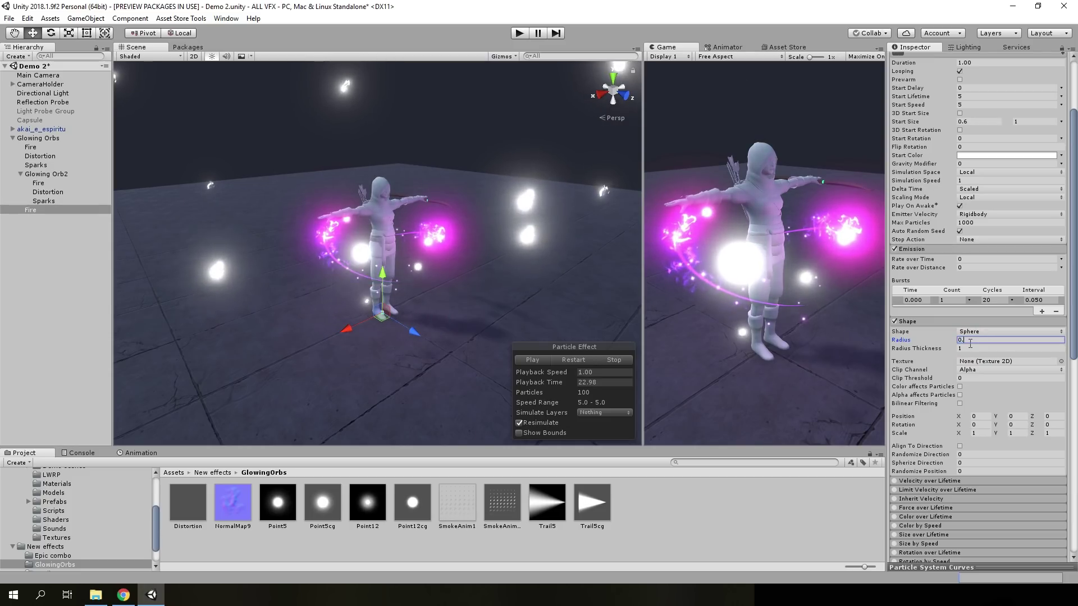
type("0.35")
left_click(967, 348)
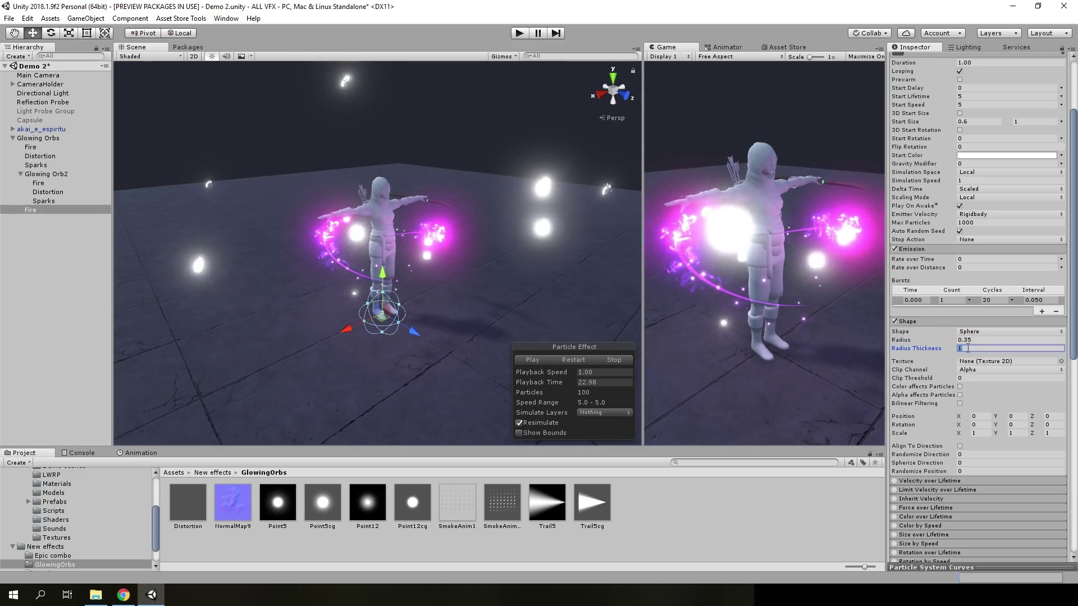
type("0.5")
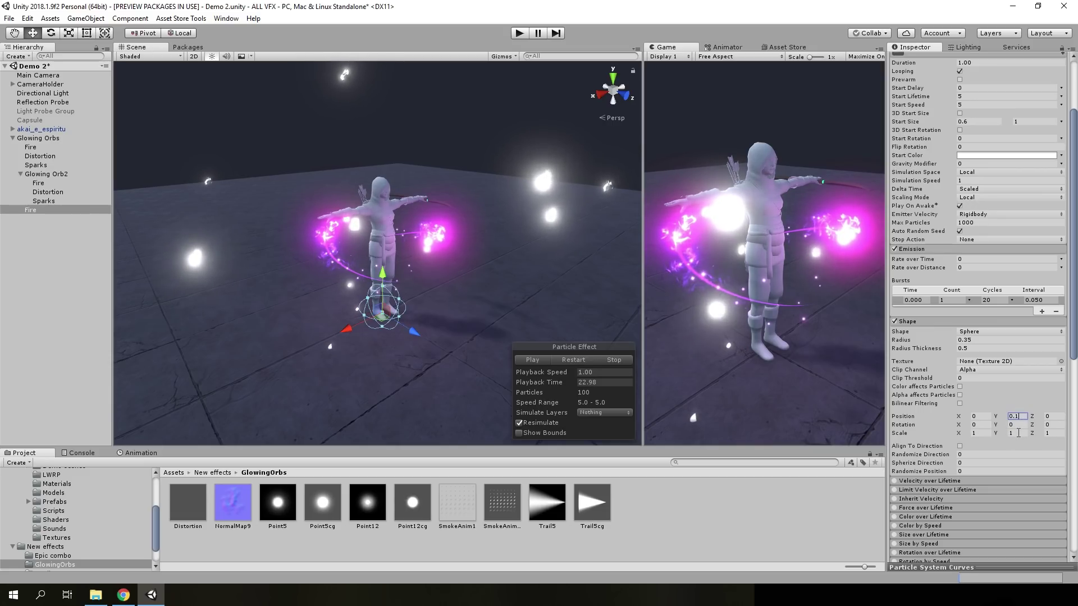
- Scale the Fire's sphere shape to 0.5 on Y and Z
scroll(1029, 222, "up", 3)
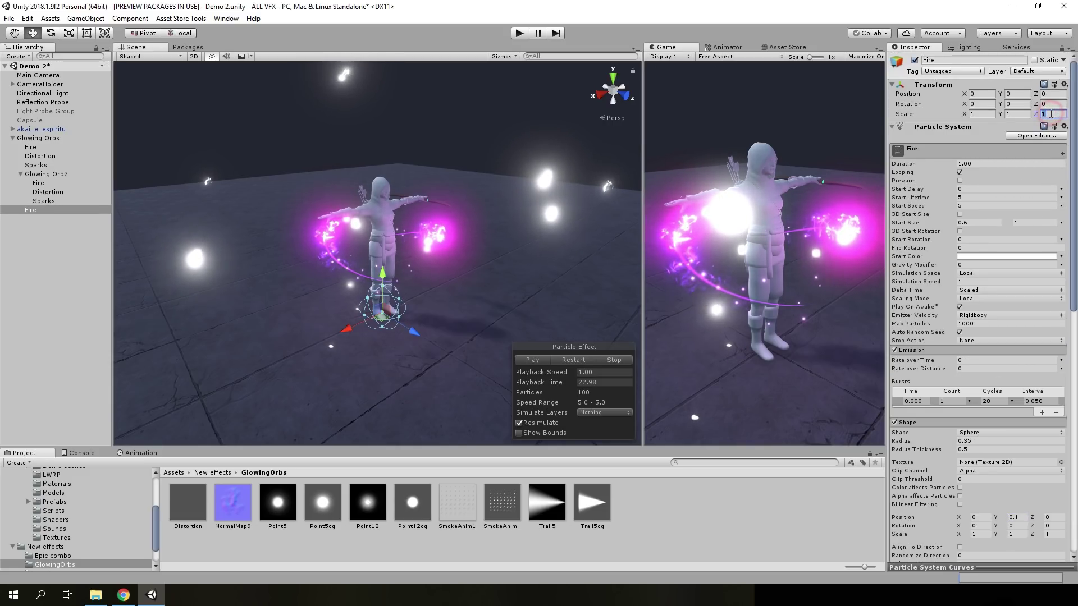
scroll(1016, 423, "down", 5)
scroll(1016, 423, "down", 5)
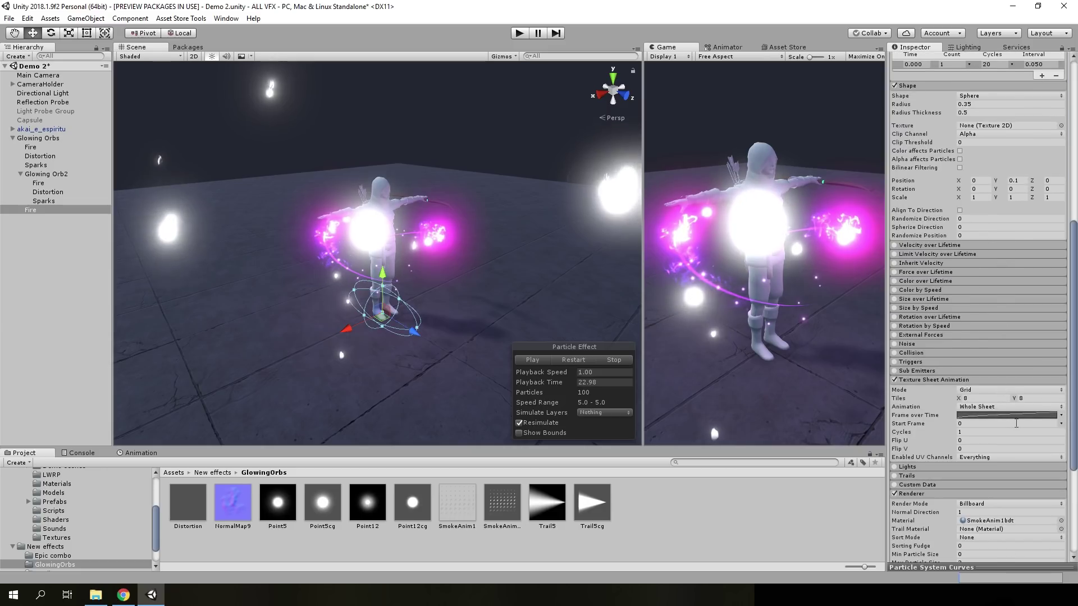
scroll(1018, 470, "down", 5)
scroll(1010, 285, "up", 4)
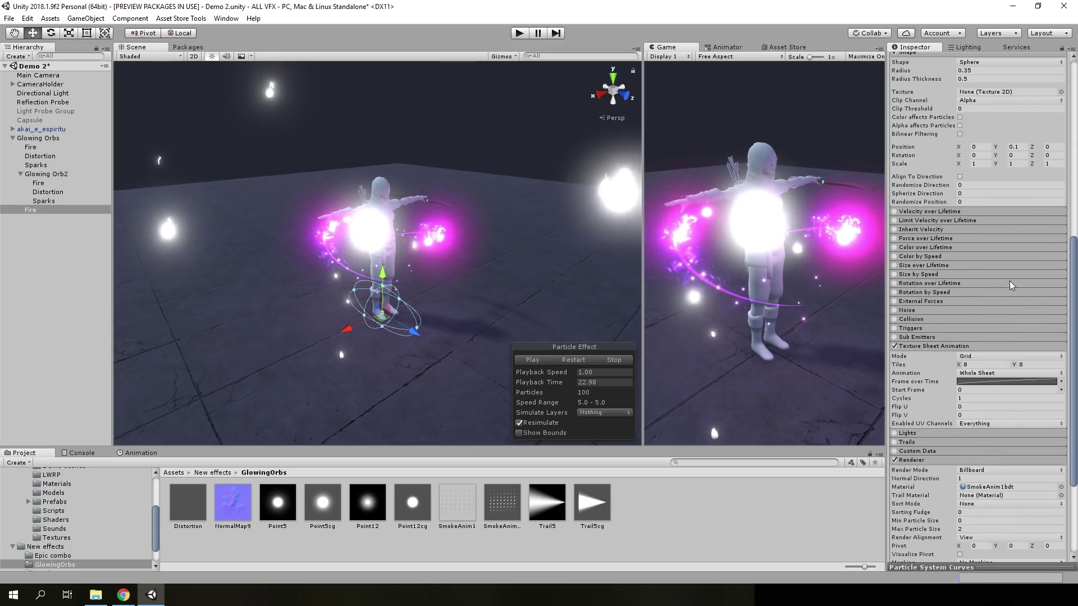
left_click(1013, 163)
type("0.5")
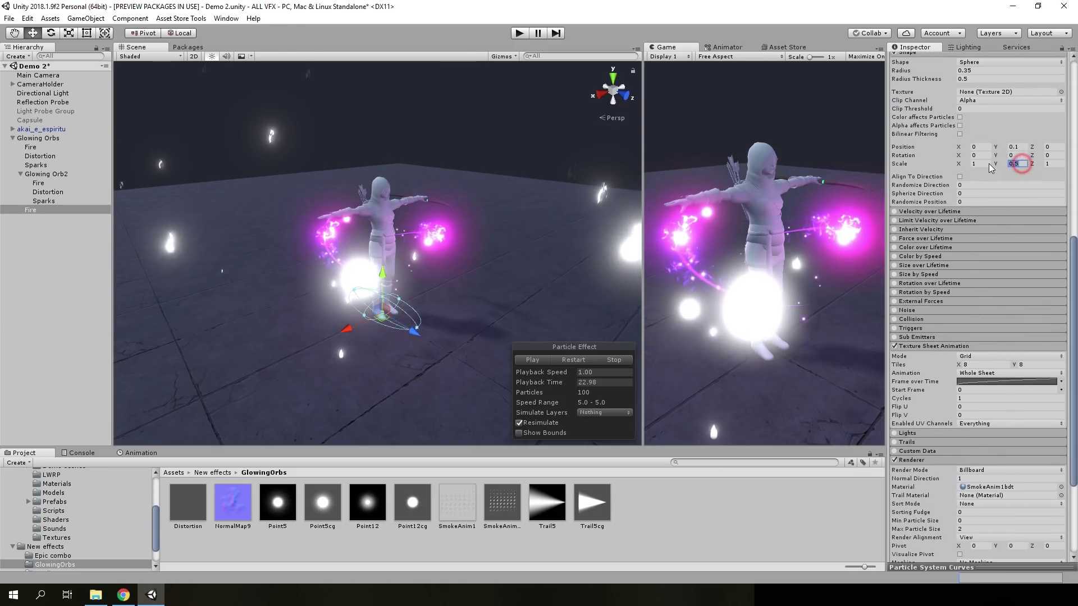
left_click(1048, 163)
type("0.5")
key("Return")
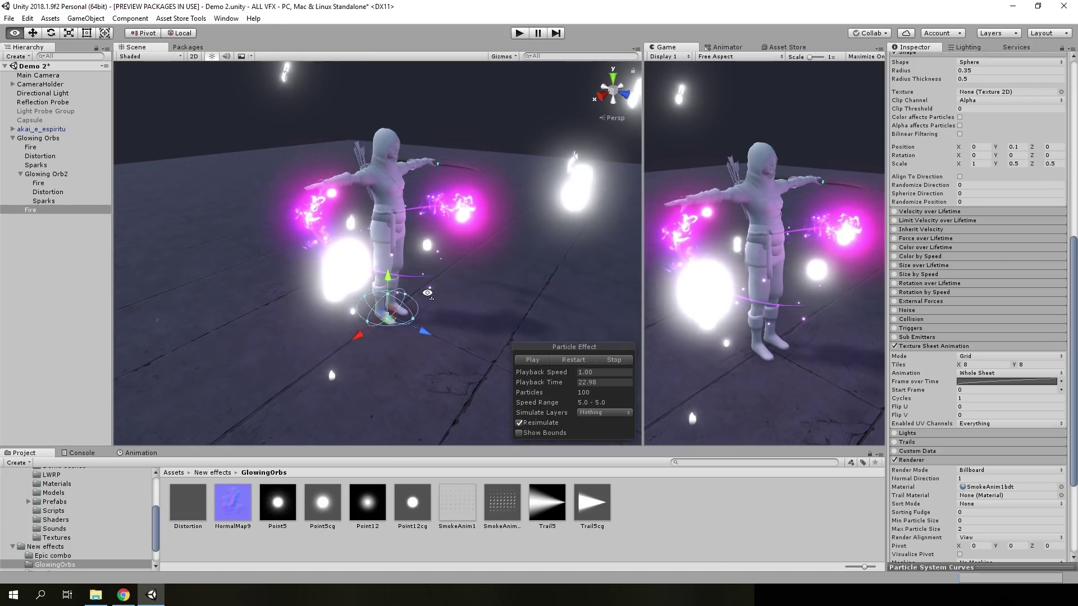
scroll(1035, 238, "up", 4)
scroll(1034, 234, "up", 7)
left_click(960, 206)
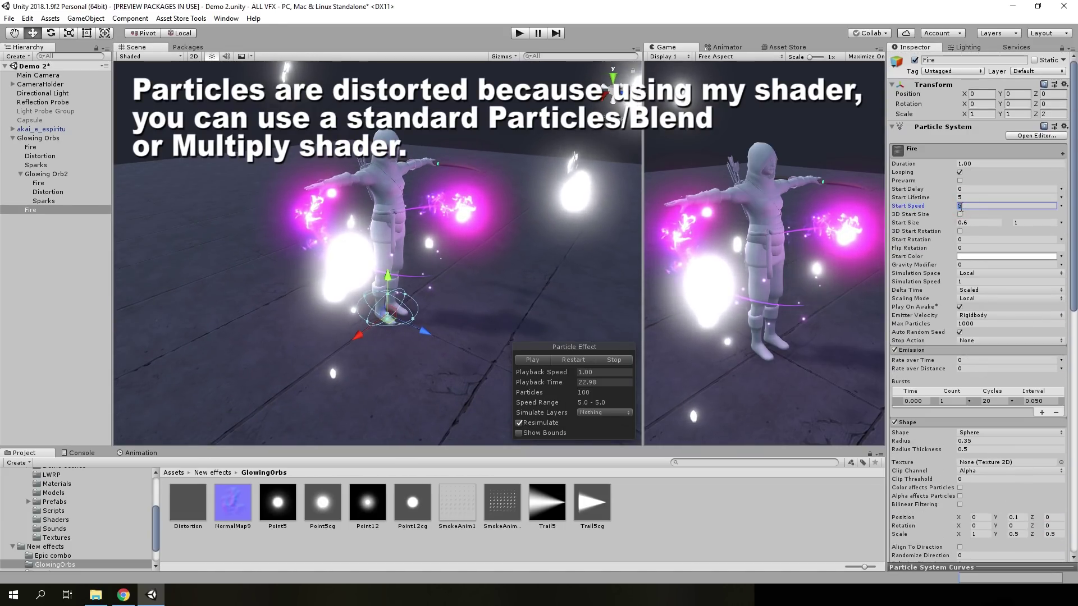
- Set Fire's start speed to 0 and switch its Start Color mode to Gradient
type("0")
left_click_drag(481, 272, 475, 241, "alt")
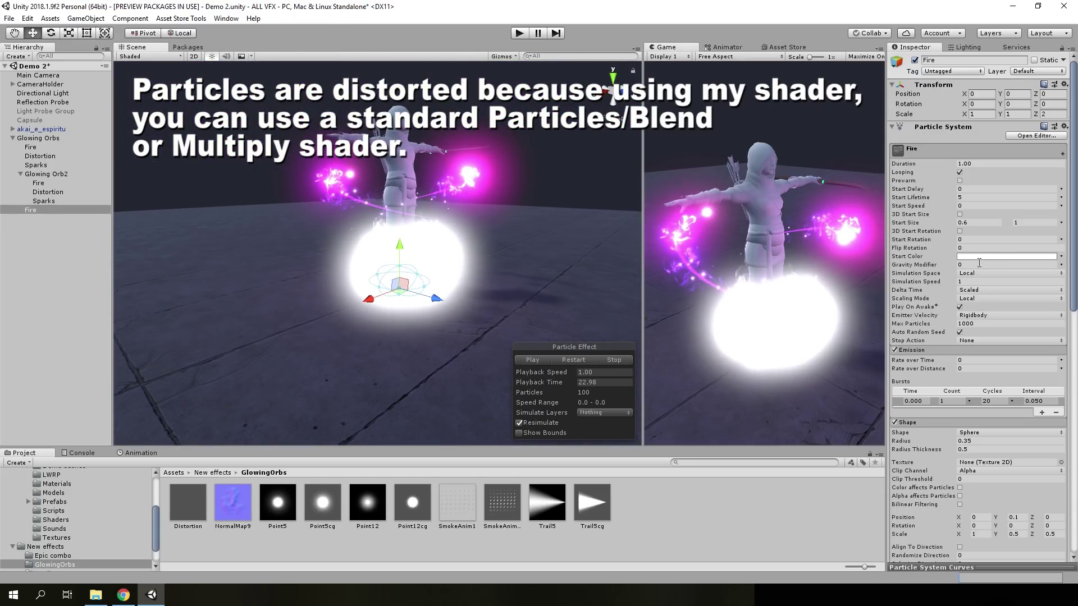
left_click(979, 256)
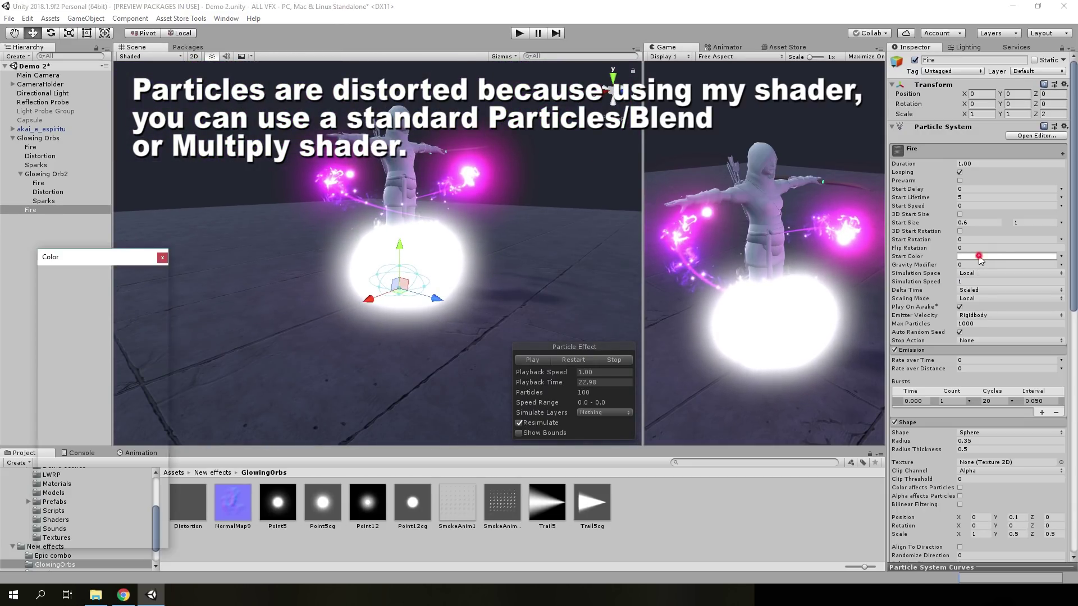
left_click(1060, 258)
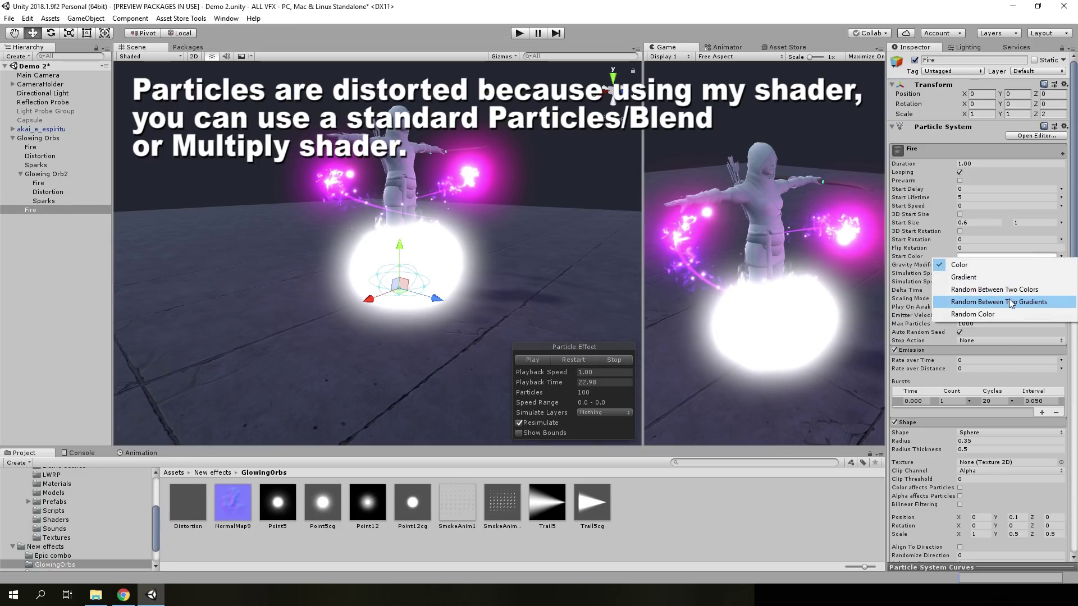
left_click(1009, 302)
left_click(1036, 259)
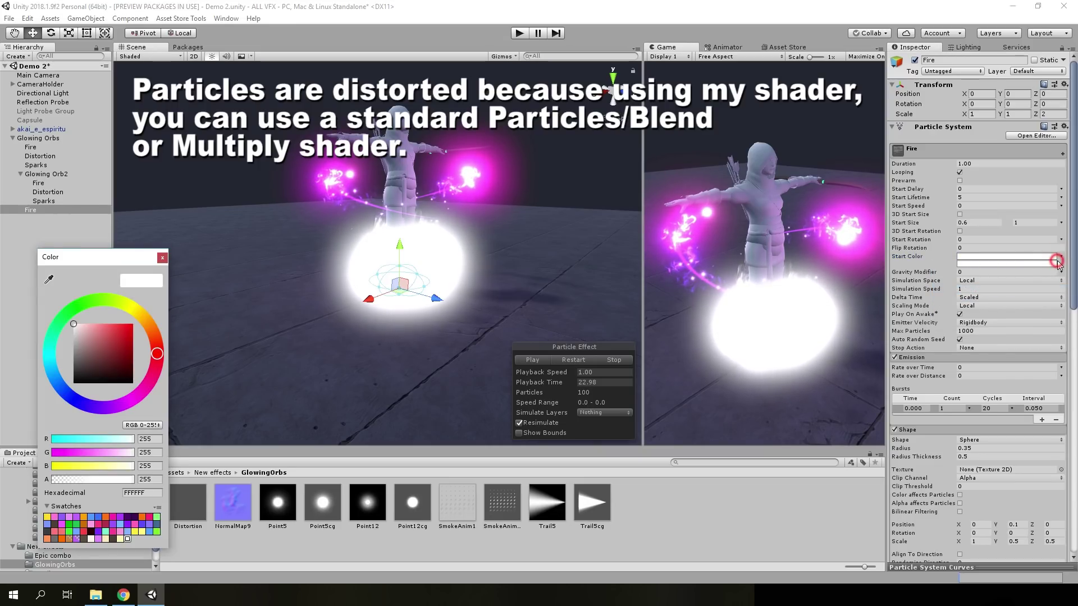
left_click(1060, 257)
left_click(1034, 301)
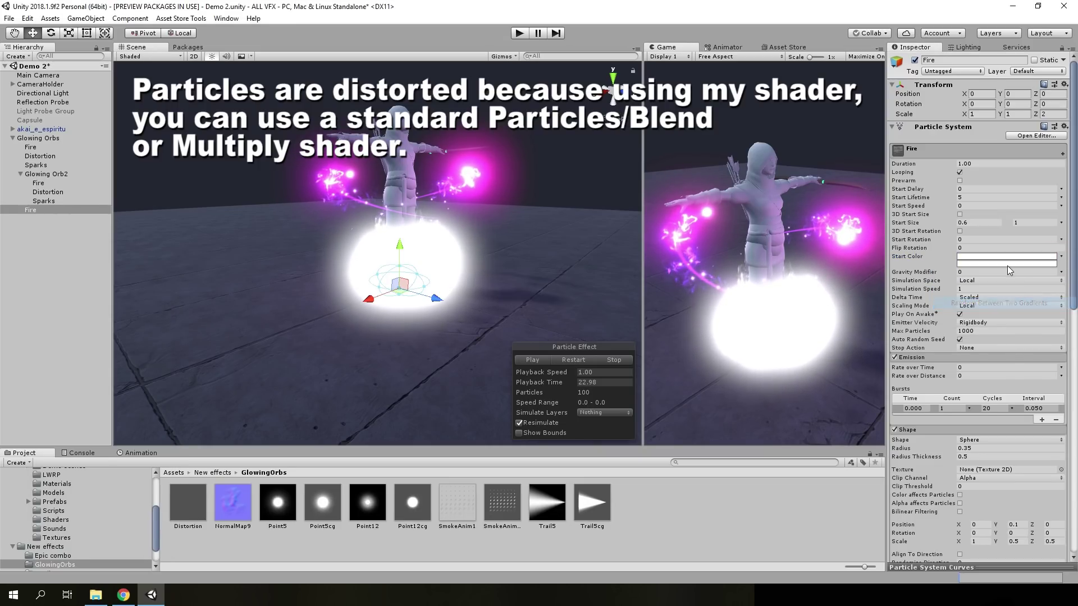
left_click(1059, 257)
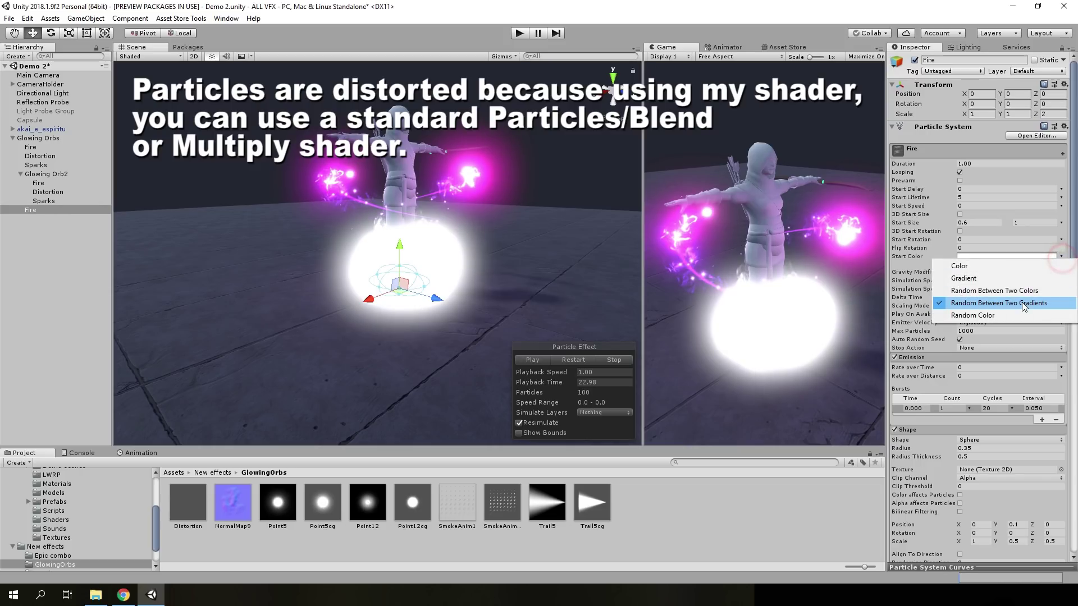
left_click(987, 281)
- Apply a purple gradient preset to Fire's start colour and frame the fire beside the character
left_click(1059, 257)
left_click(916, 308)
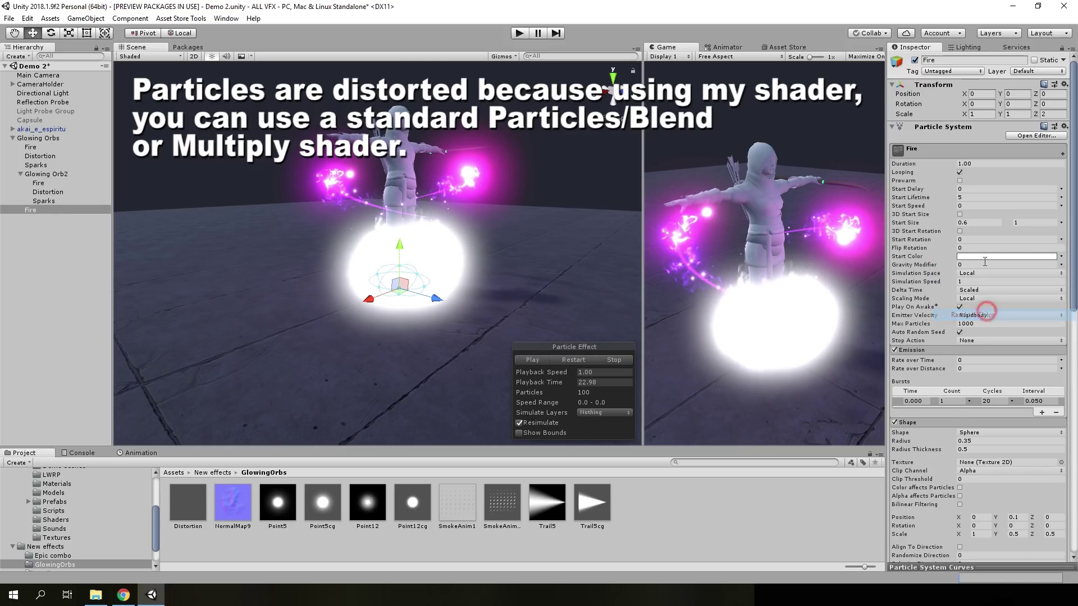
left_click(986, 256)
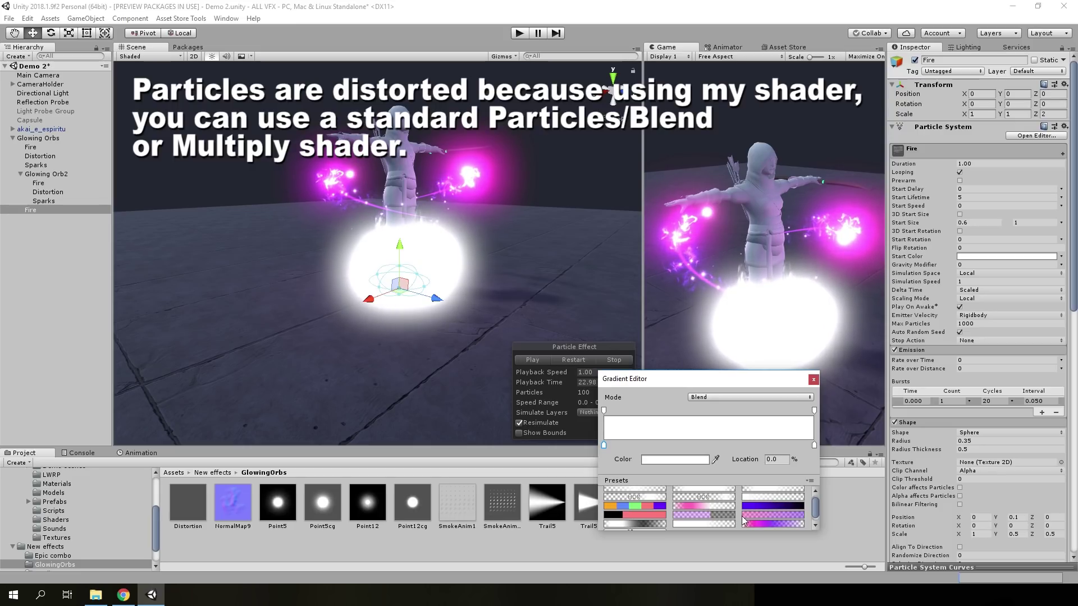
left_click(743, 515)
scroll(440, 298, "up", 3)
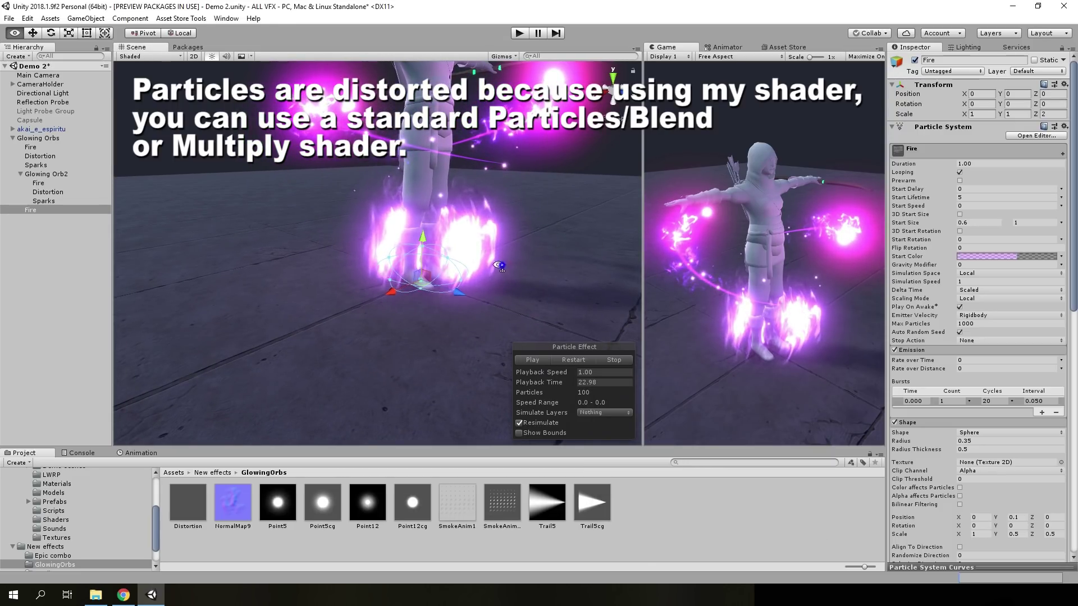
mouse_move(500, 266)
left_mouse_down("alt")
mouse_move(425, 289)
mouse_move(222, 306)
left_mouse_up("alt")
key("f")
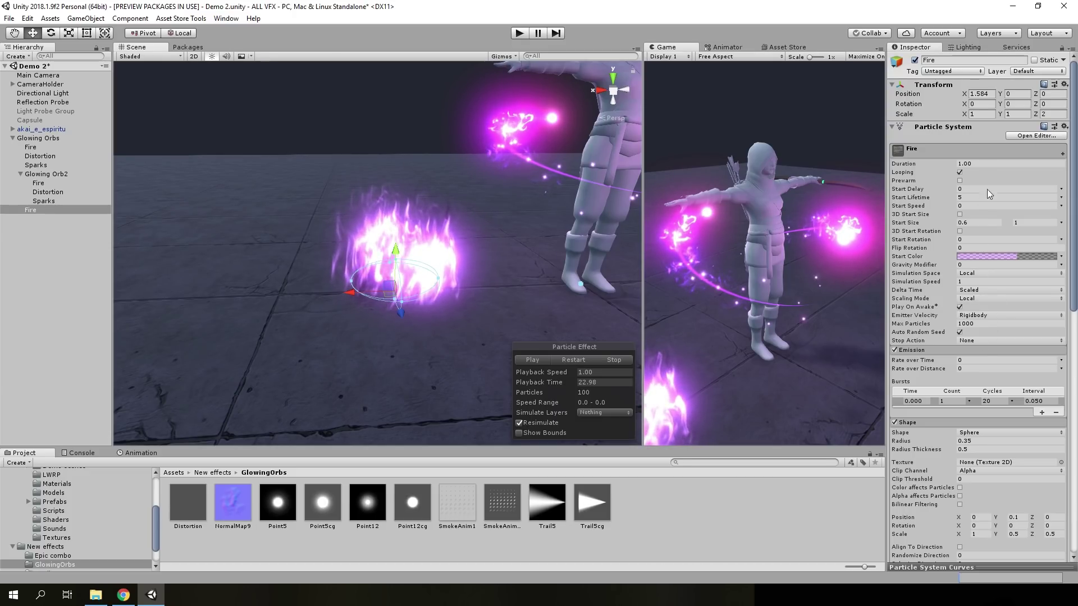
- Set the Fire emitter shape's X scale to 1
scroll(974, 482, "down", 5)
type("0")
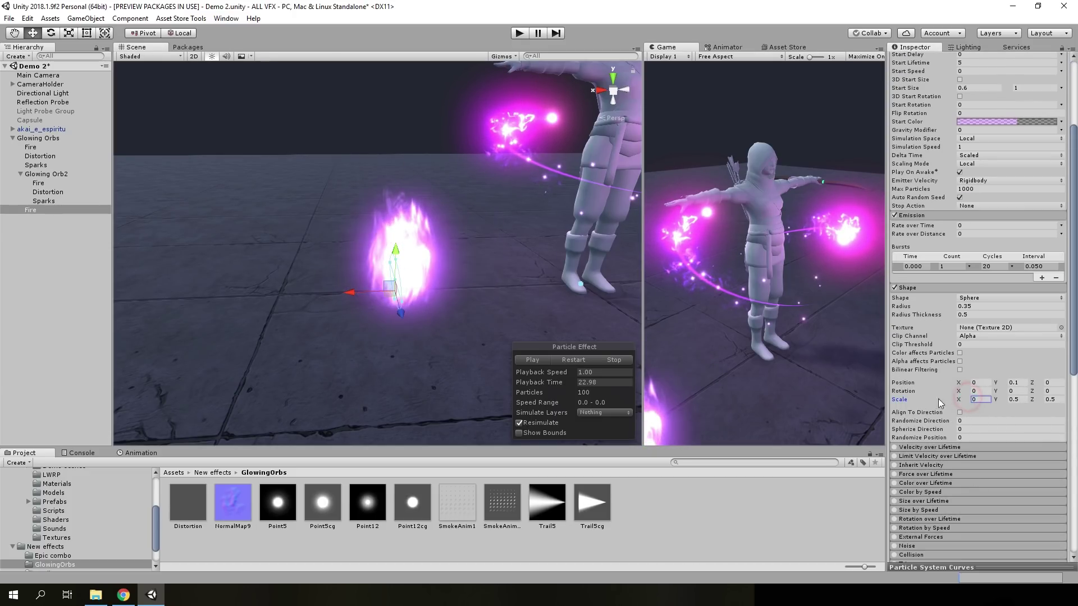
type("11.4")
key("Return")
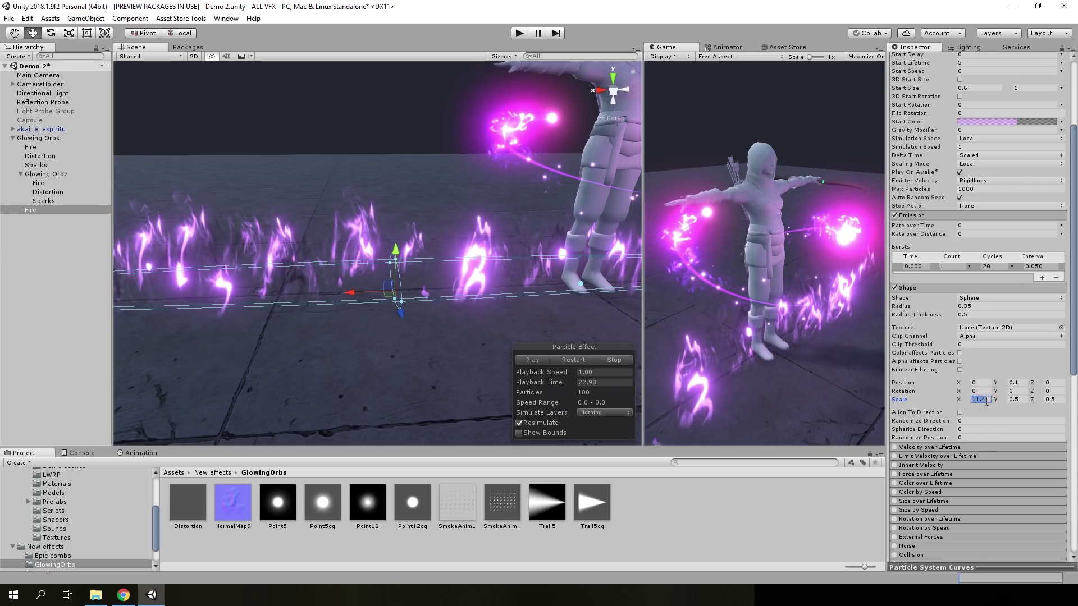
type("1")
left_click_drag(427, 230, 469, 225, "alt")
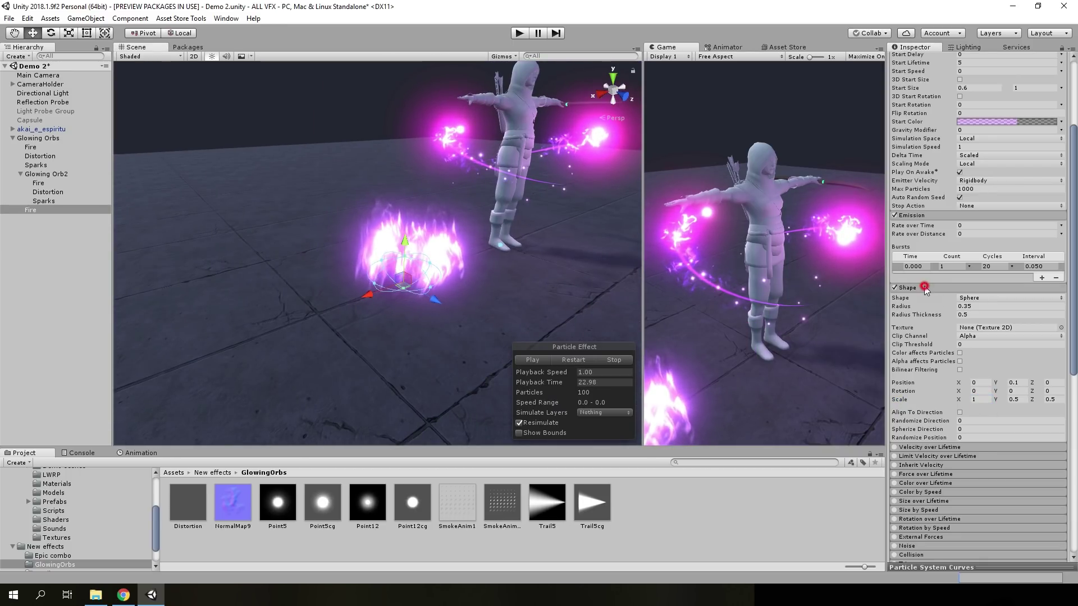
- Make Fire's Start Rotation random between 0 and 360 and enable Velocity over Lifetime
left_click(925, 287)
scroll(1013, 242, "up", 5)
left_click(1059, 240)
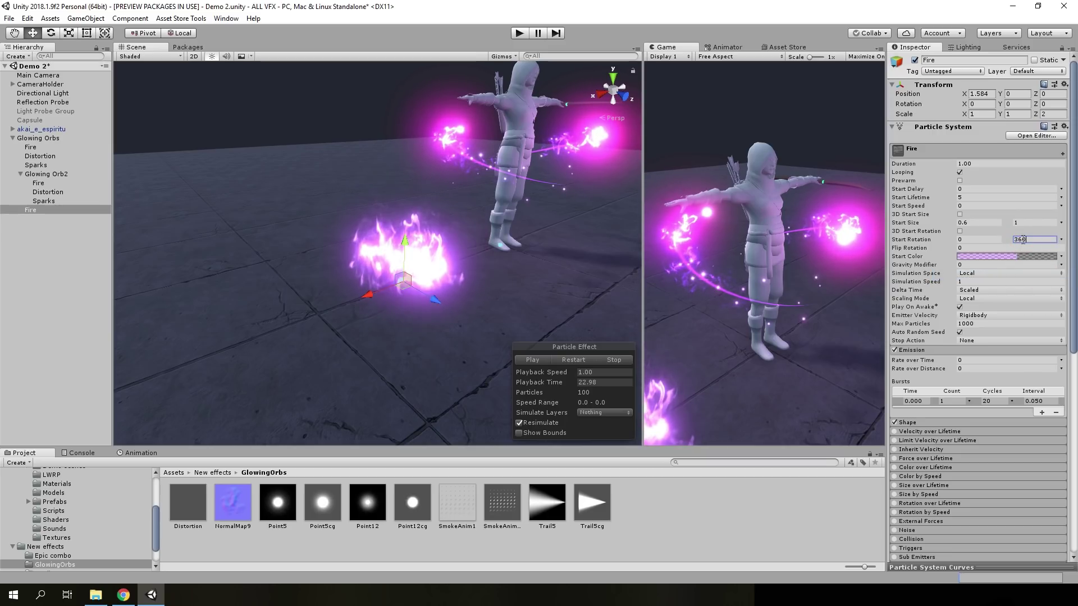
scroll(948, 320, "down", 3)
scroll(926, 332, "down", 3)
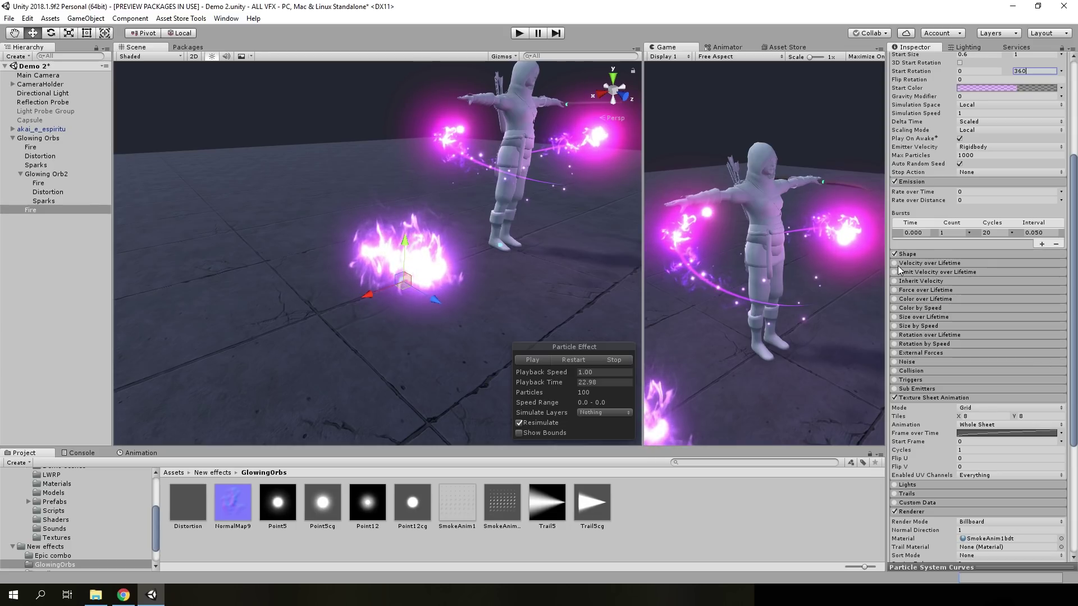
left_click(924, 264)
- Make Fire's linear Y velocity random between 4 and 6 and restart the preview
left_click(1060, 273)
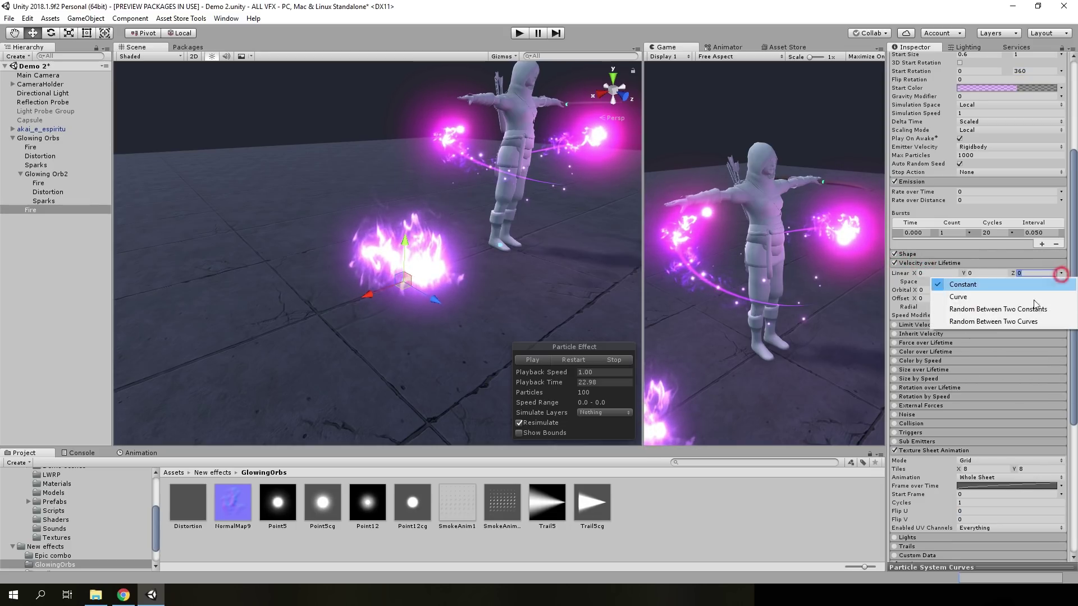
left_click(1030, 309)
type("4")
left_click(970, 280)
type("6")
key("Return")
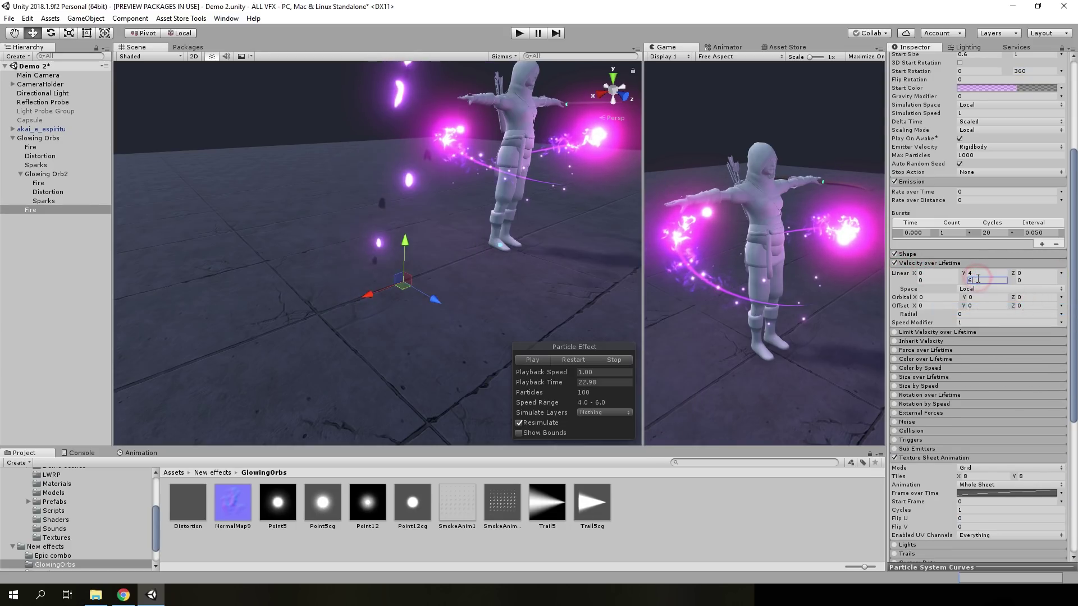
left_click(578, 362)
left_click_drag(544, 303, 527, 247, "alt")
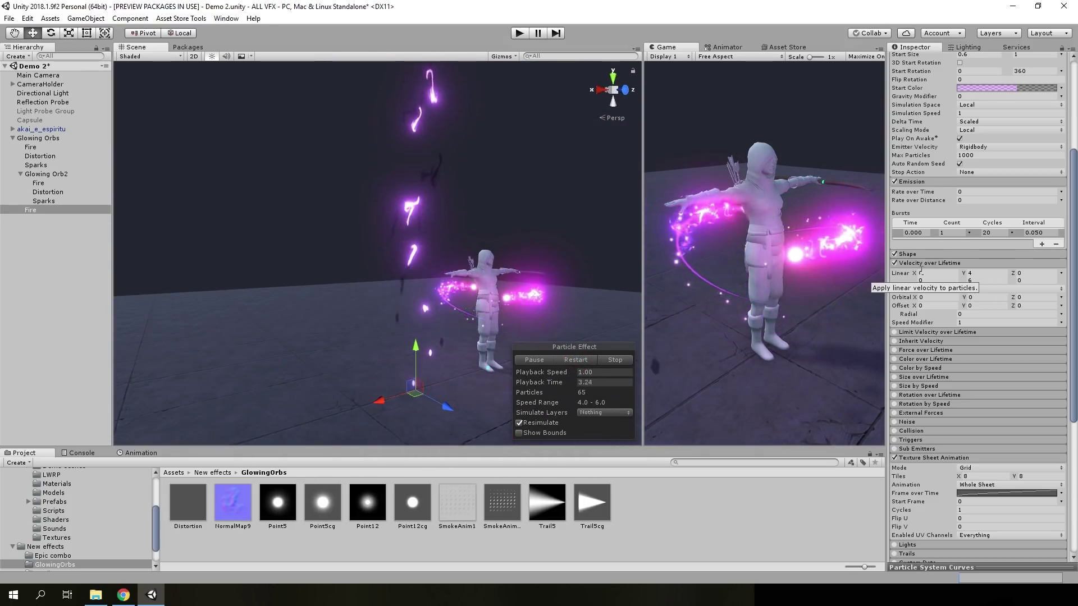
scroll(940, 304, "up", 2)
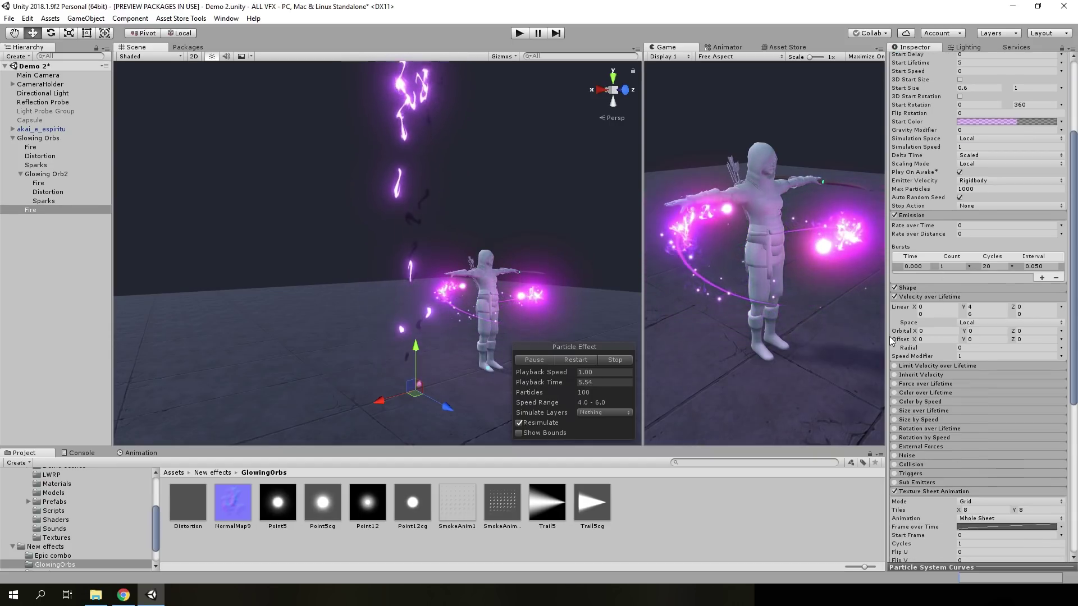
- Enable Limit Velocity over Lifetime on Fire with dampen 0.2
left_click(927, 365)
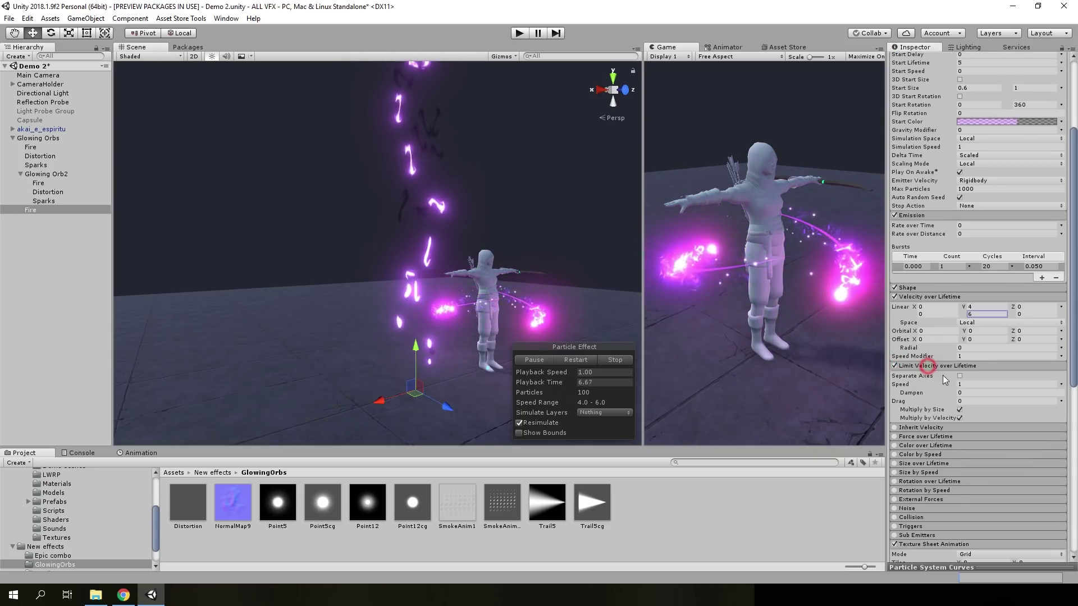
left_click(968, 393)
type("0.2")
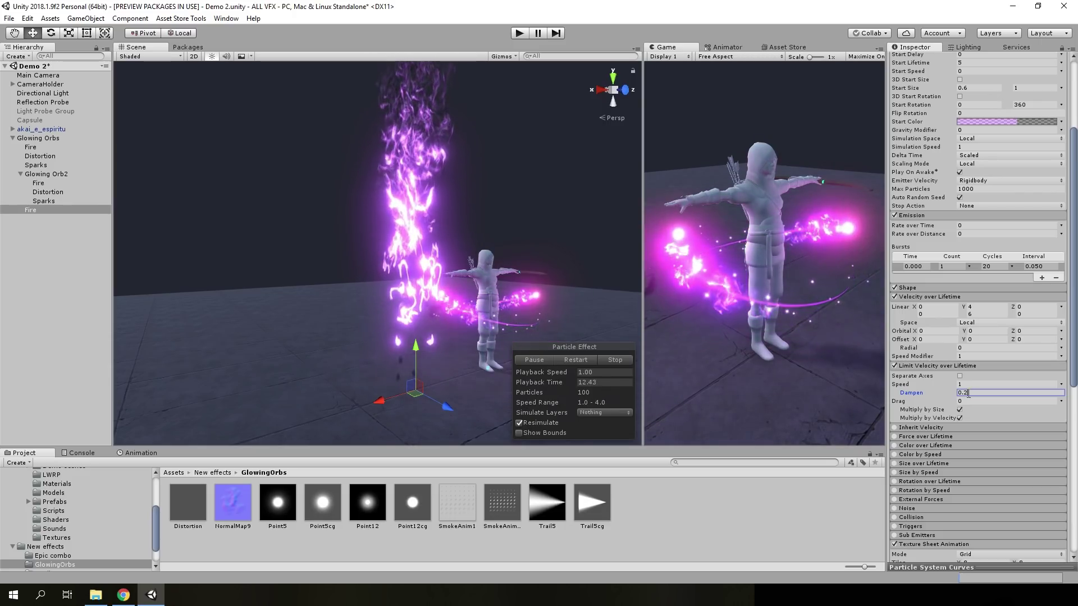
scroll(923, 314, "down", 5)
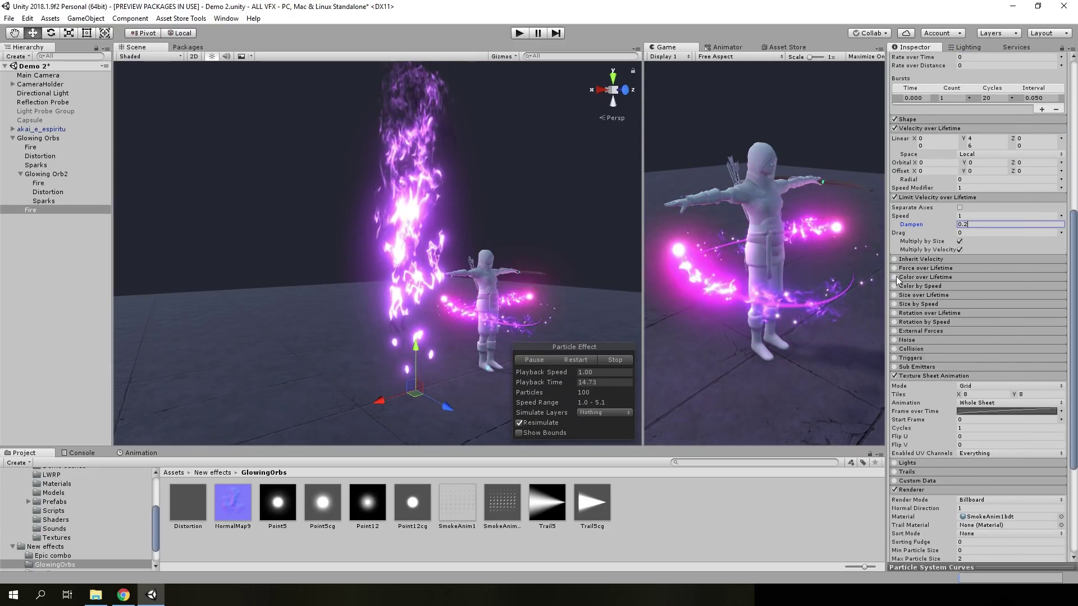
- Enable Color over Lifetime on Fire and apply the transparent fade-in/fade-out gradient preset
left_click(895, 277)
left_click(972, 288)
left_click(775, 492)
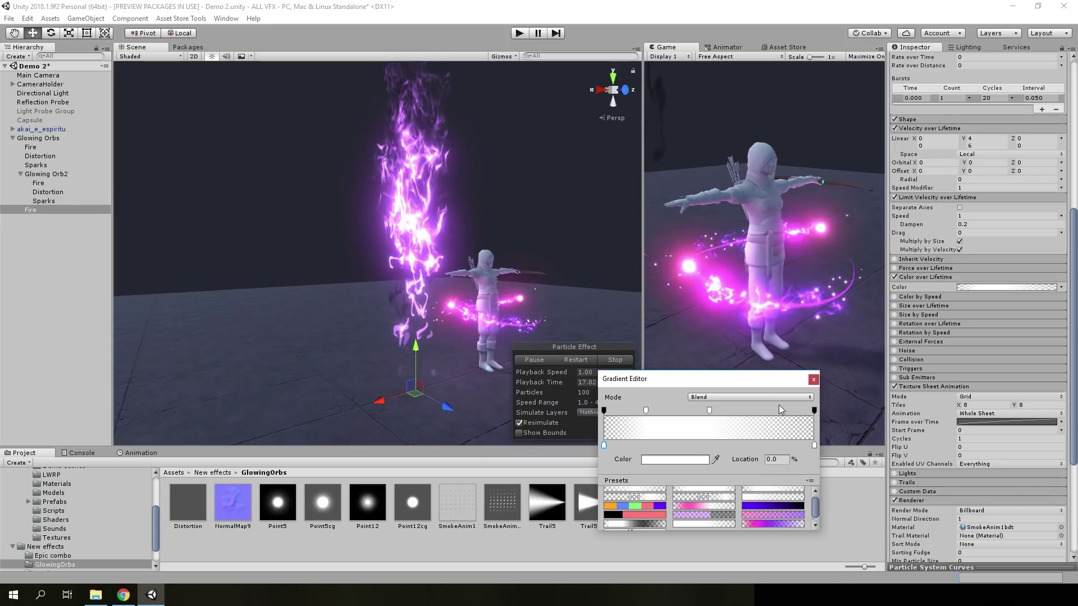
left_click(817, 378)
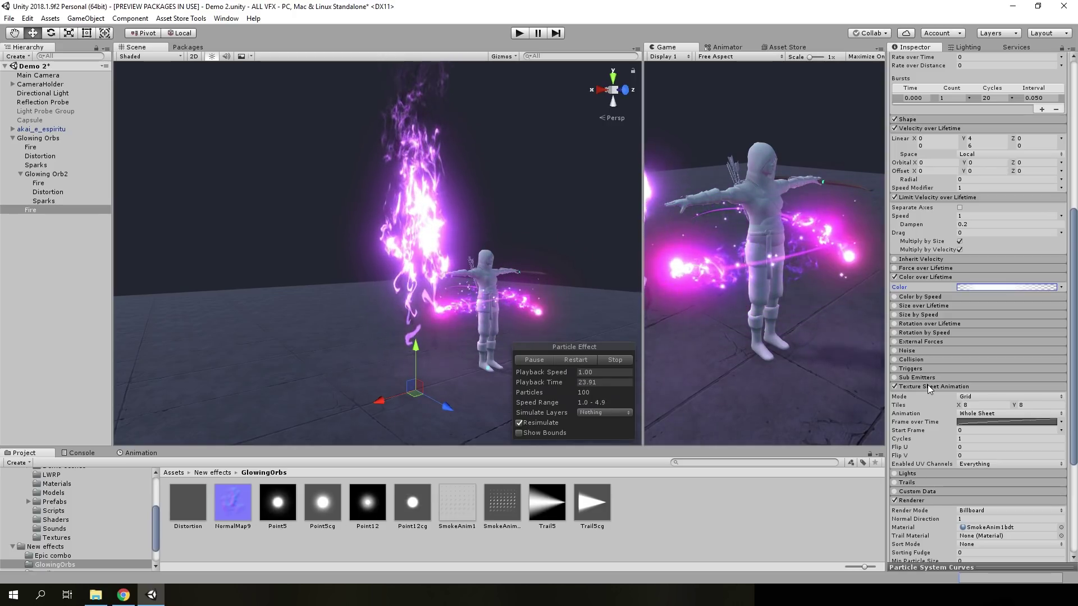
scroll(927, 385, "up", 1)
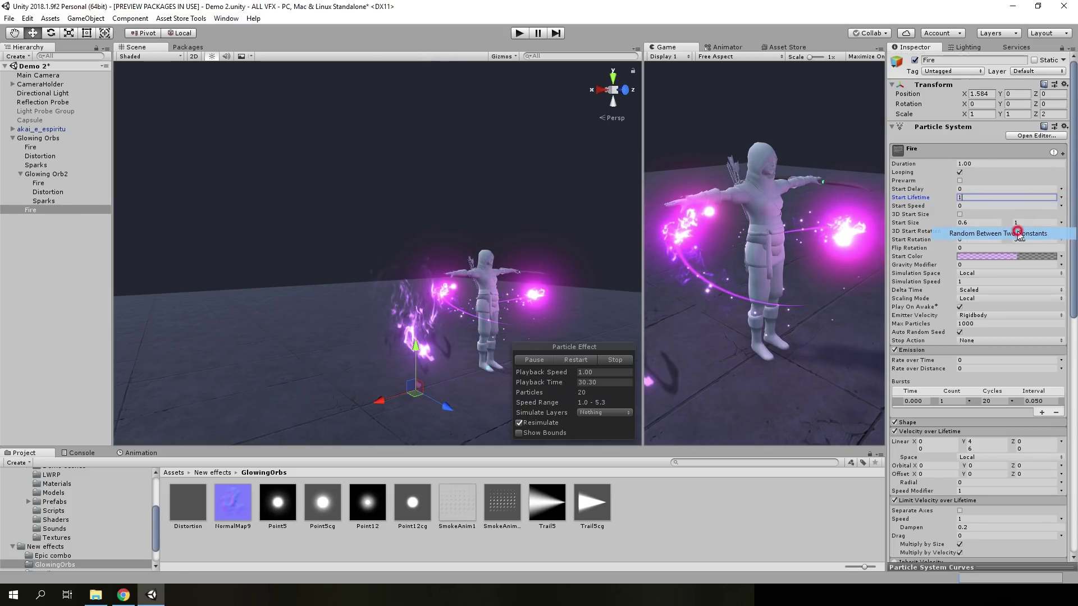
- Set Fire's Start Lifetime to random between 0.6 and 1 and reset its position to 0,0,0
left_click(1017, 232)
left_click(978, 197)
type("0.6")
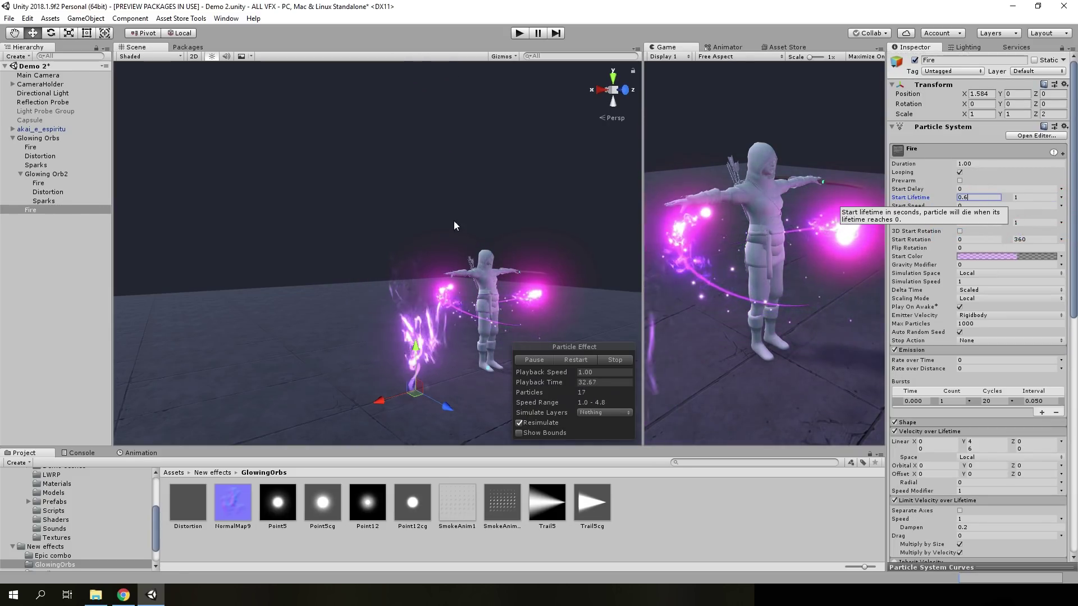
left_click_drag(455, 225, 457, 248, "alt")
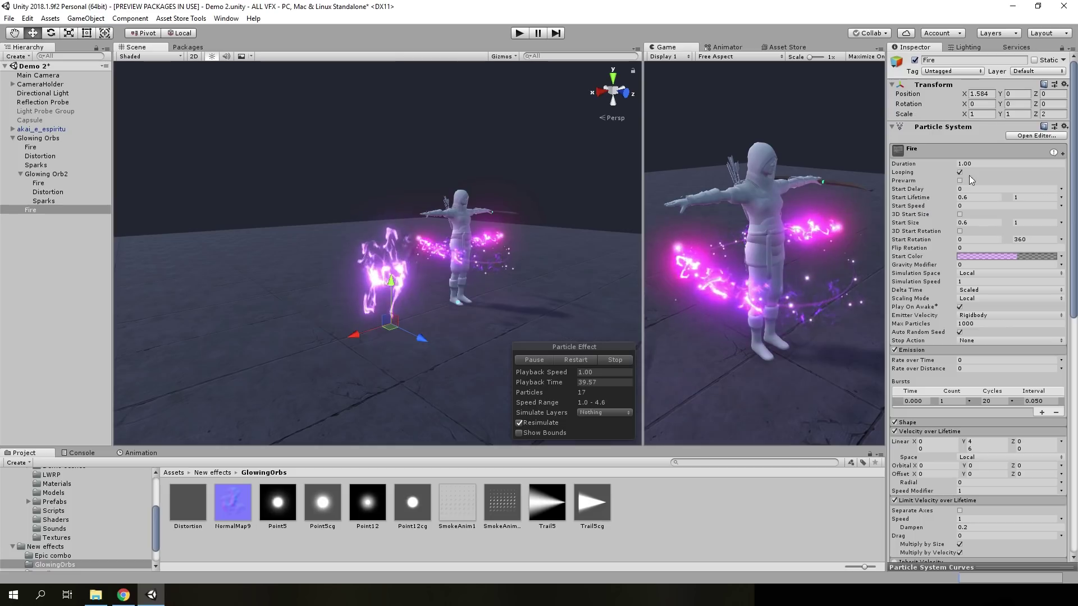
scroll(578, 242, "up", 3)
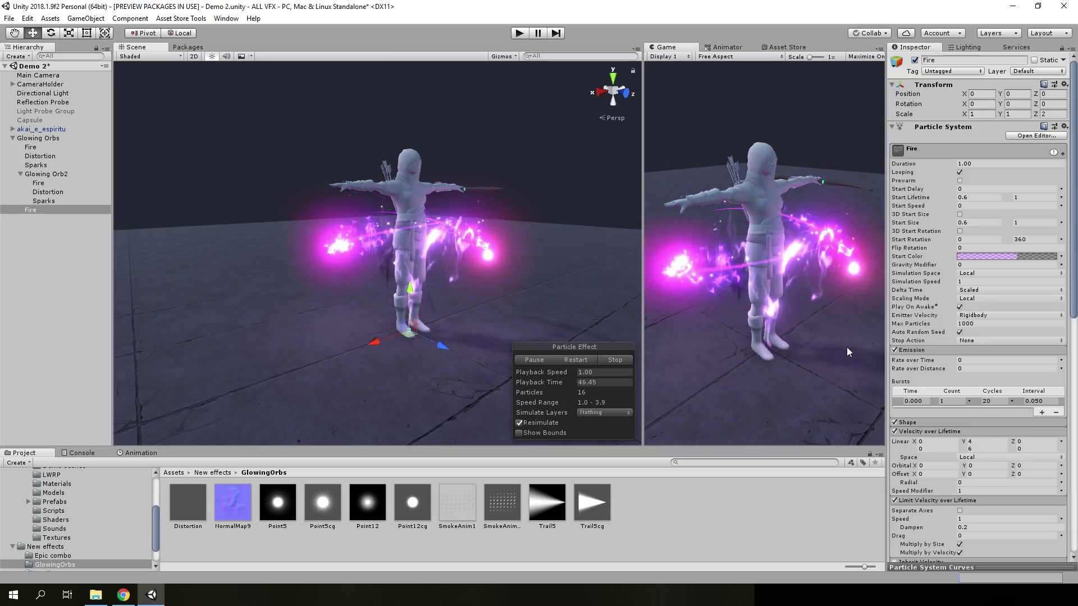
- Move the left alpha key of Fire's Color over Lifetime gradient to location 25, then deselect Fire
scroll(1000, 378, "down", 8)
left_click(976, 321)
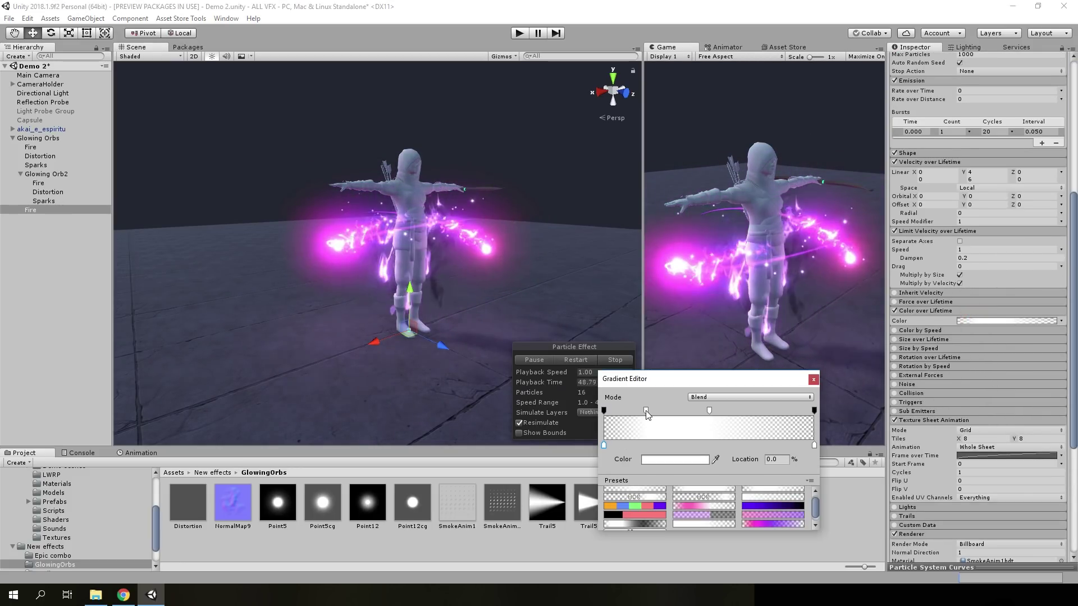
left_click_drag(645, 410, 662, 410)
left_click(777, 460)
type("25")
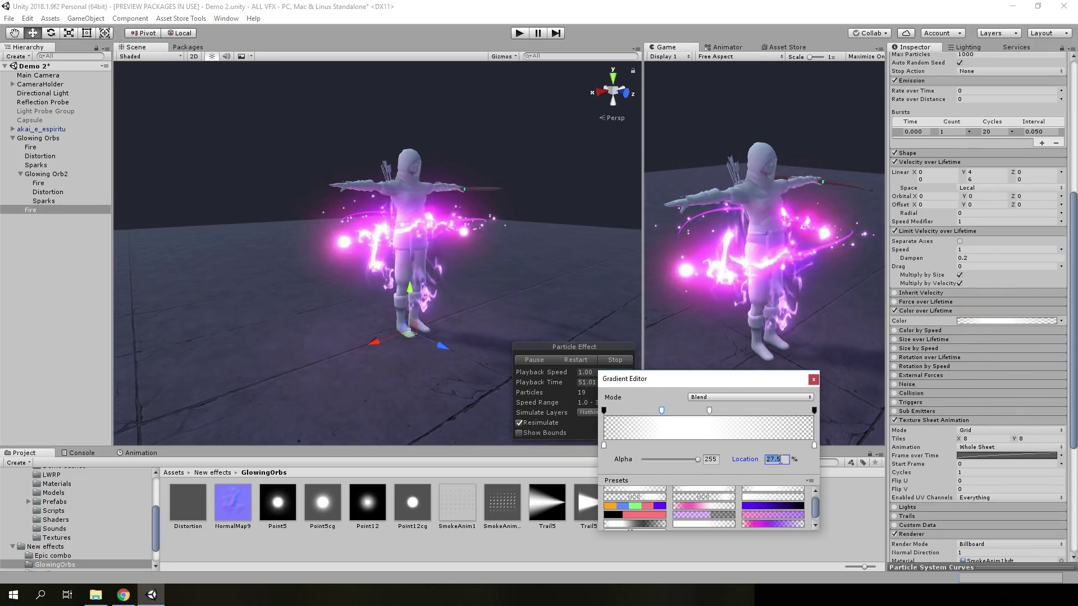
left_click(812, 380)
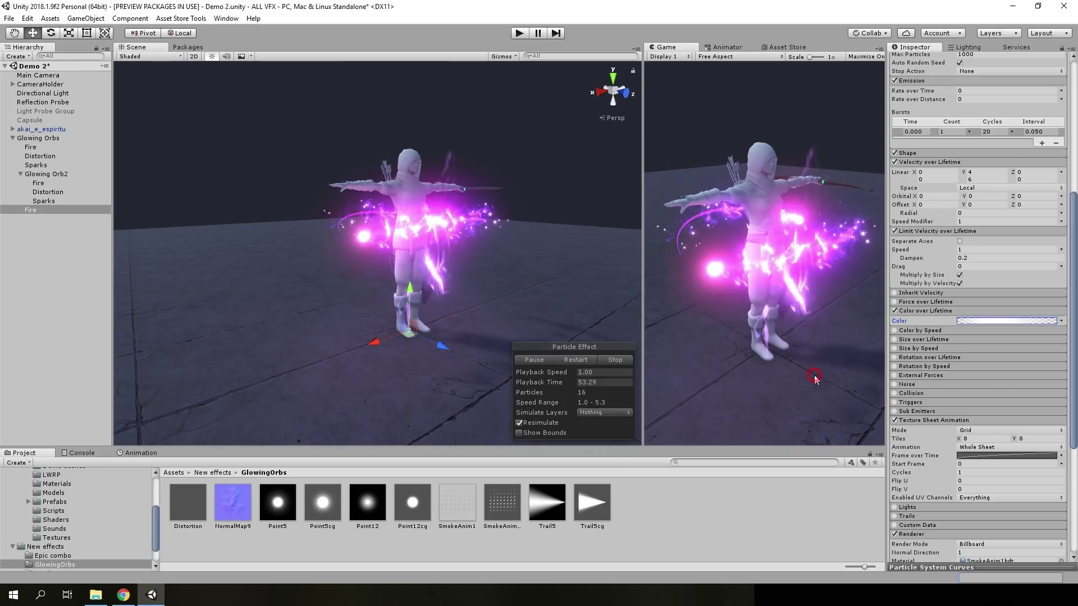
scroll(497, 275, "down", 2)
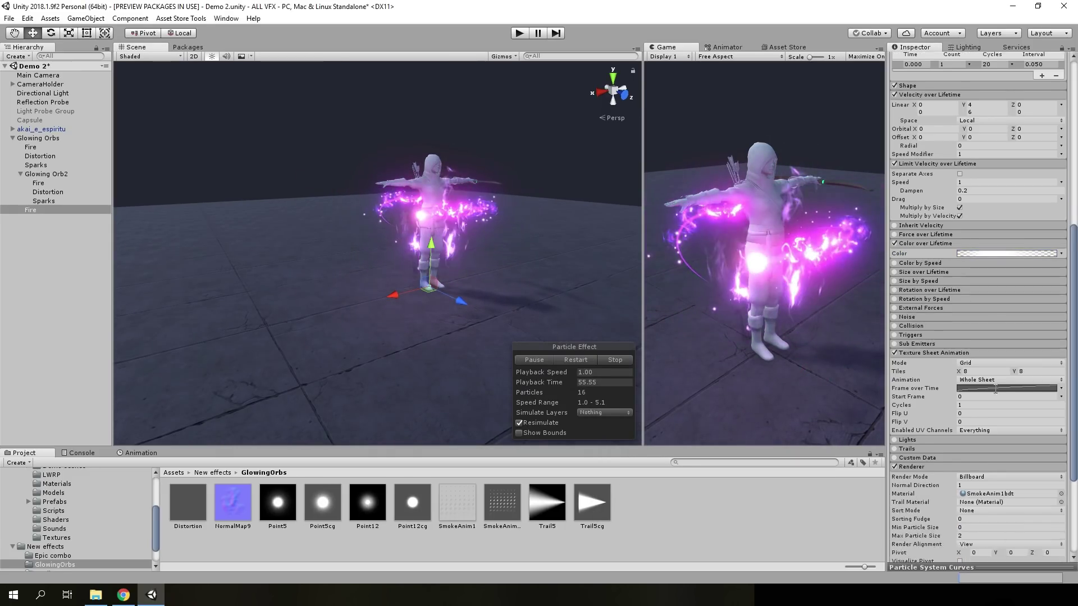
left_click(55, 233)
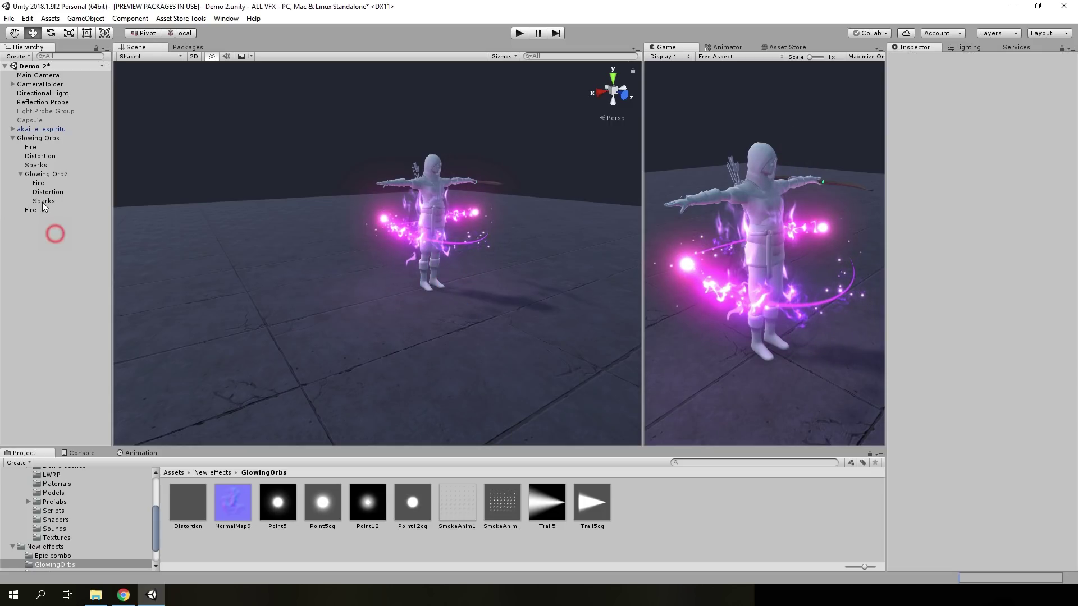
- Create a Particle System from the Hierarchy's Effects menu and rename it Sparks
right_click(29, 145)
mouse_move(75, 274)
left_click(140, 270)
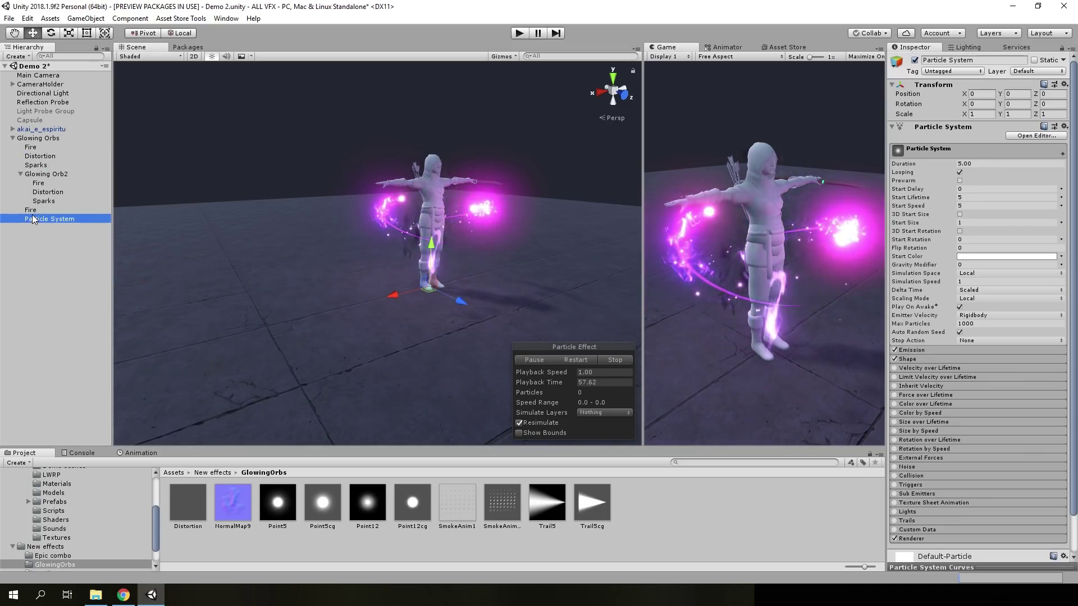
right_click(32, 214)
left_click(65, 245)
type("Spa")
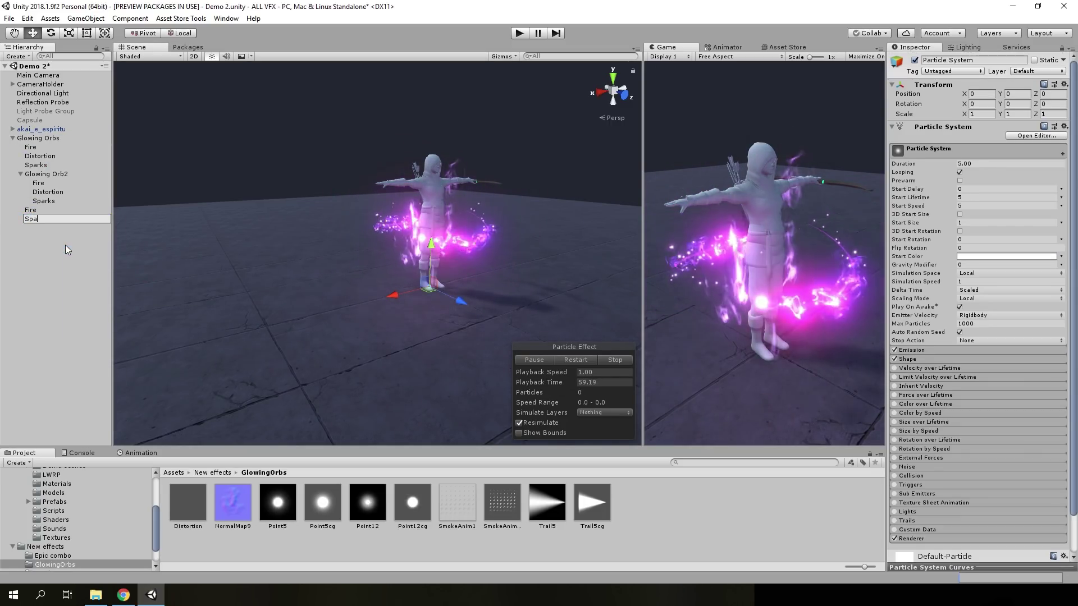
type("rks")
left_click(42, 242)
- Select Sparks and restart its particle preview in the Scene view
left_click(47, 219)
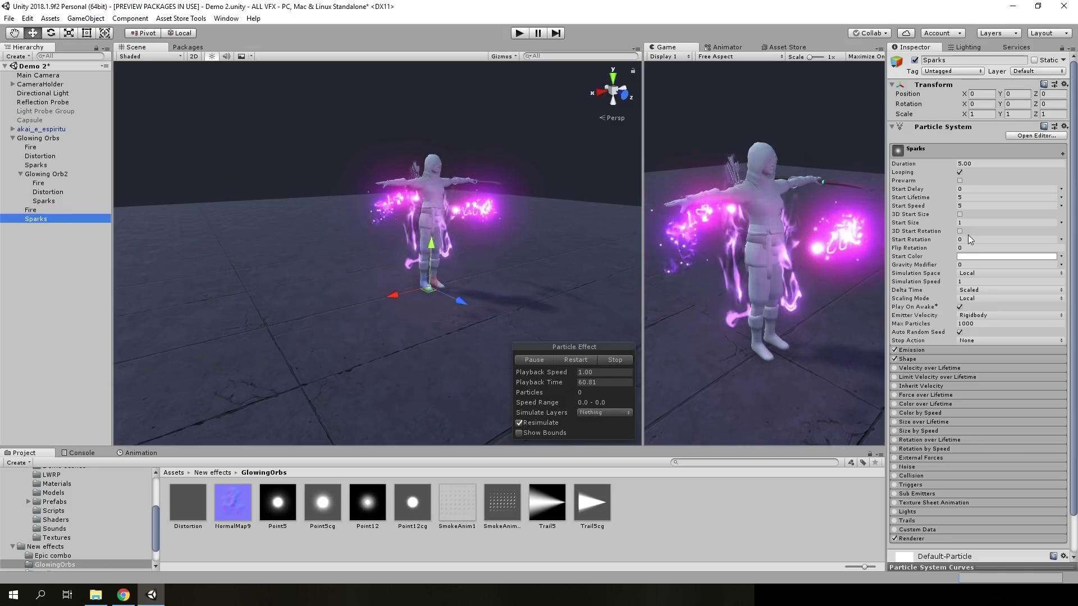
scroll(931, 329, "down", 3)
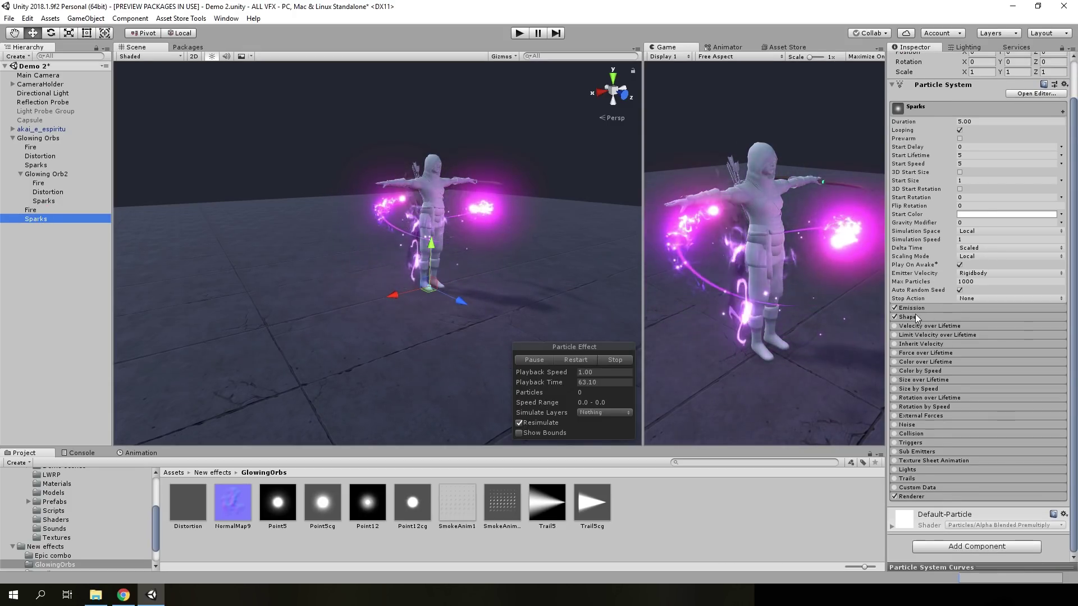
scroll(924, 441, "down", 10)
left_click(575, 360)
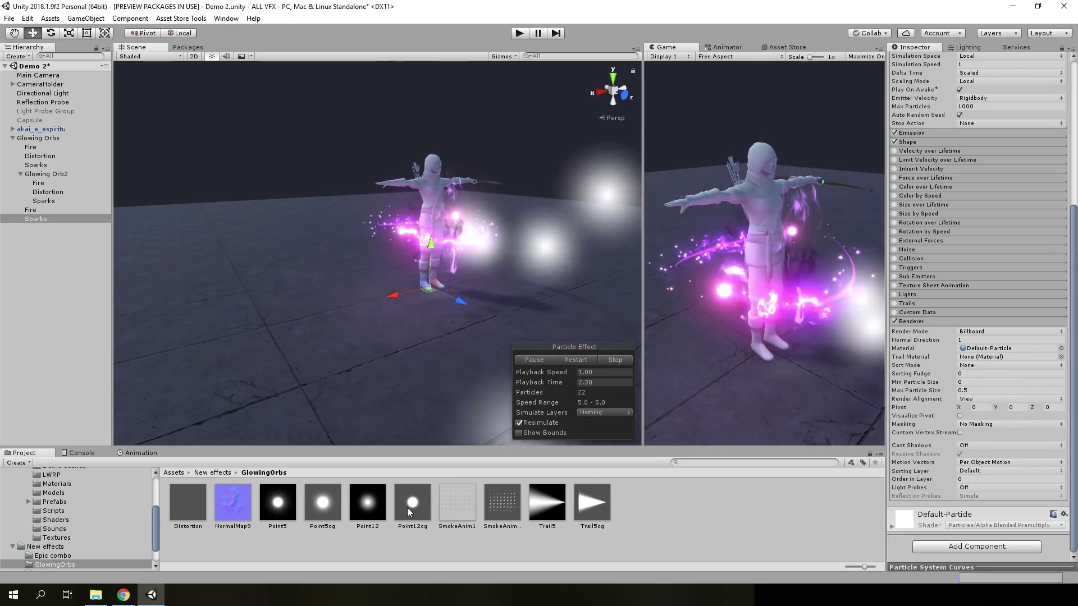
- Assign Point12cg as the Sparks renderer material and set Render Mode to Stretched Billboard
left_click_drag(405, 508, 996, 354)
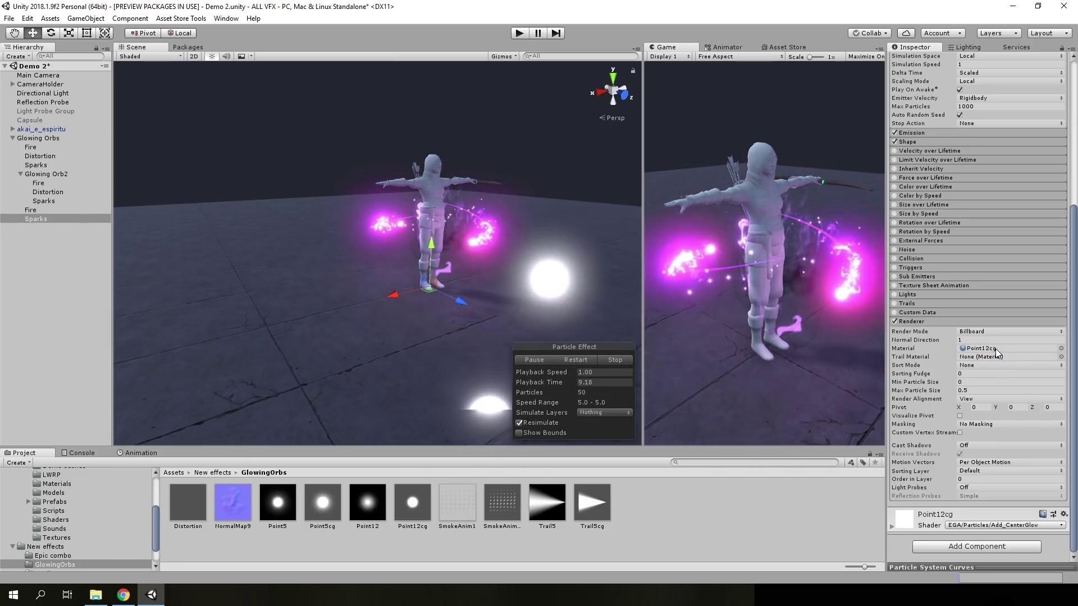
left_click(987, 331)
left_click(988, 341)
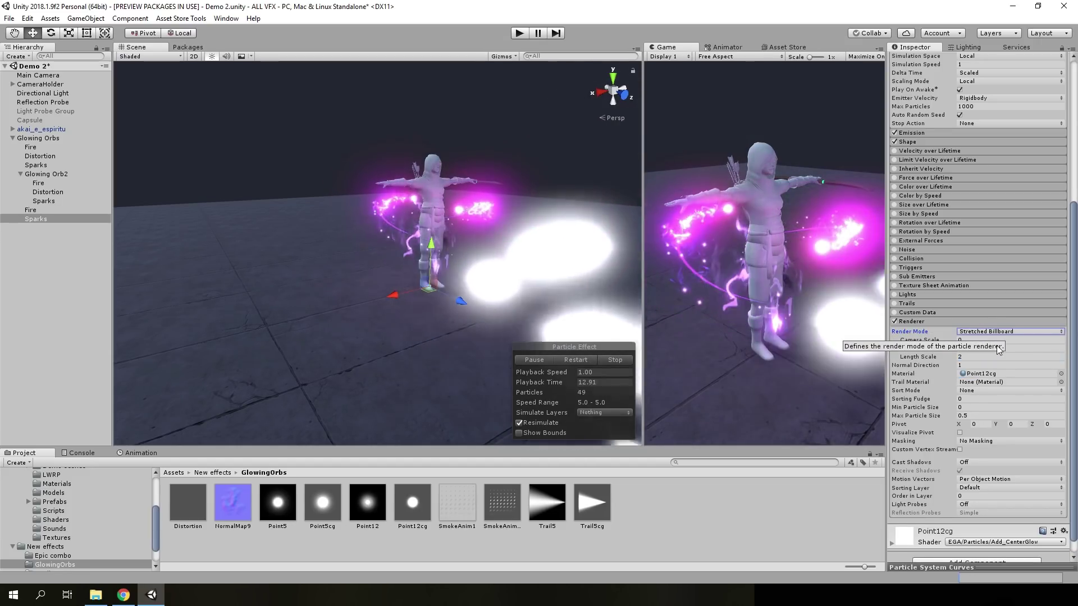
- Enable Size over Lifetime on Sparks with the hill-shaped curve preset
scroll(997, 345, "up", 3)
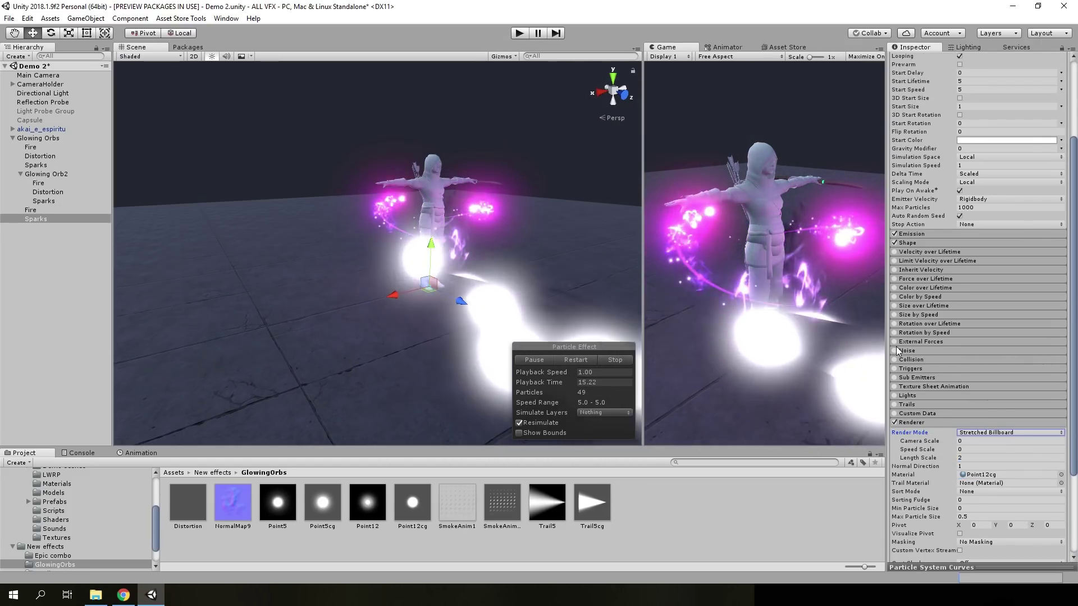
left_click(894, 306)
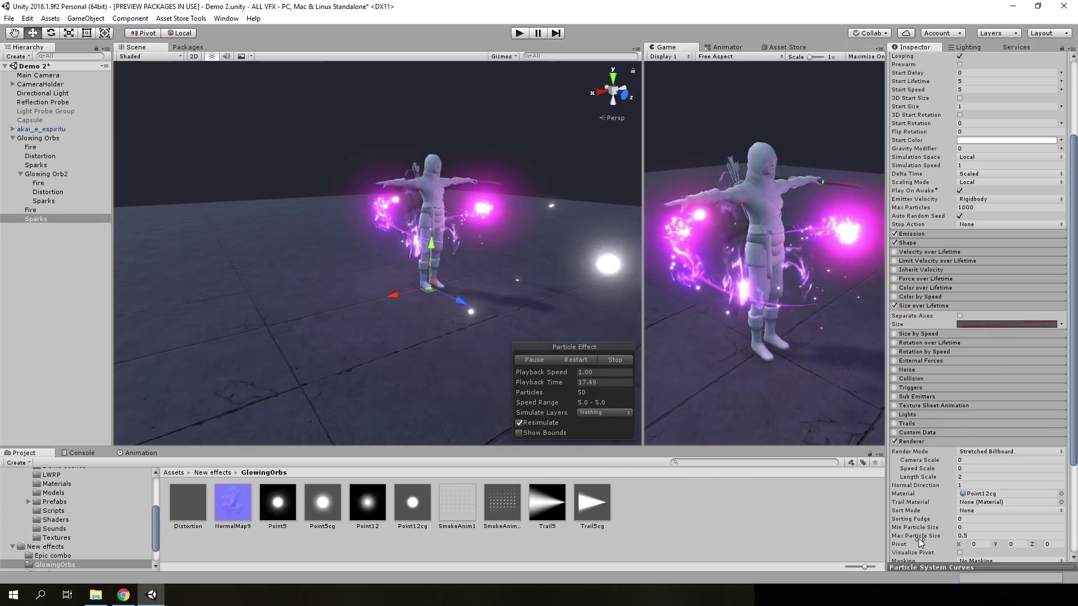
left_click(899, 561)
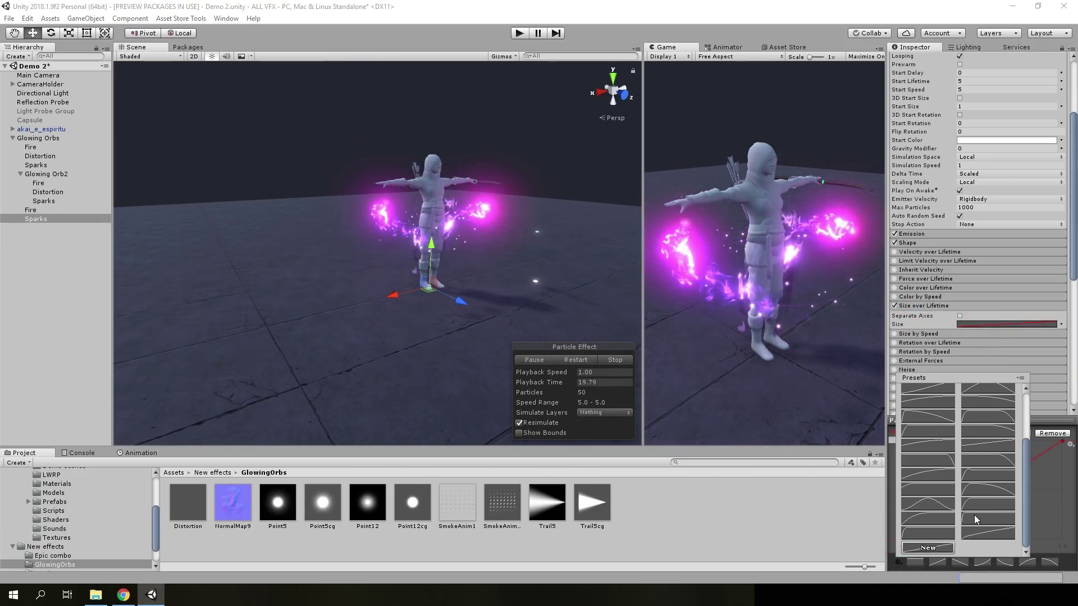
left_click(987, 495)
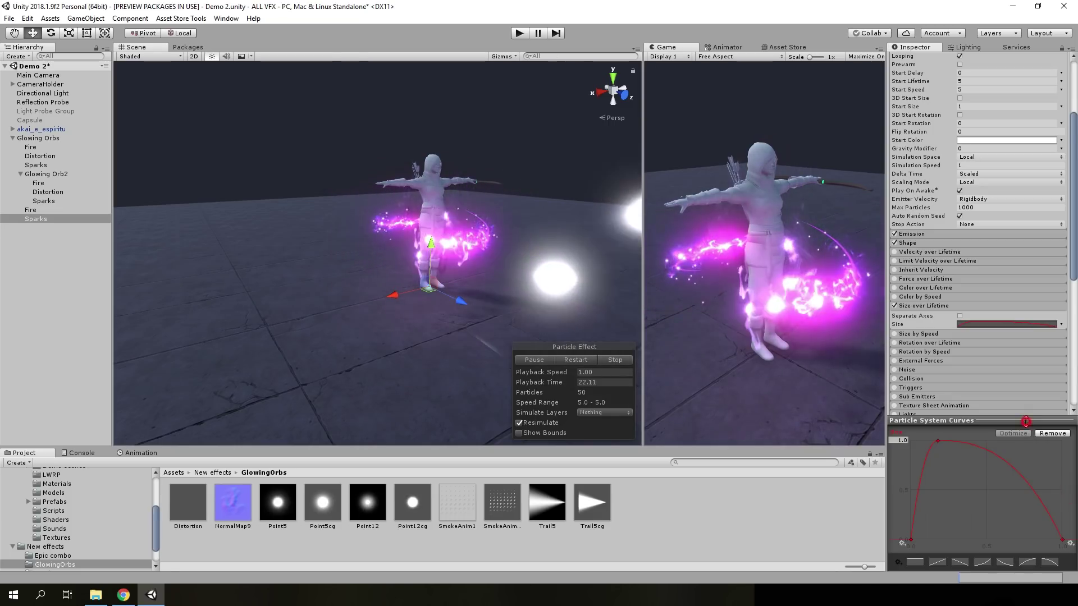
left_click(1003, 323)
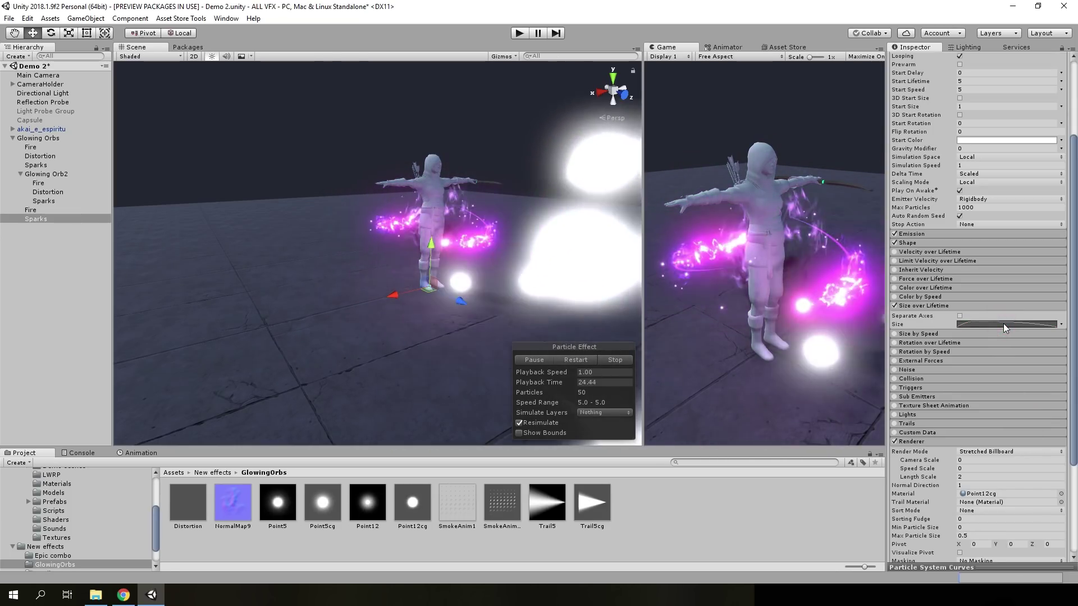
scroll(958, 214, "up", 5)
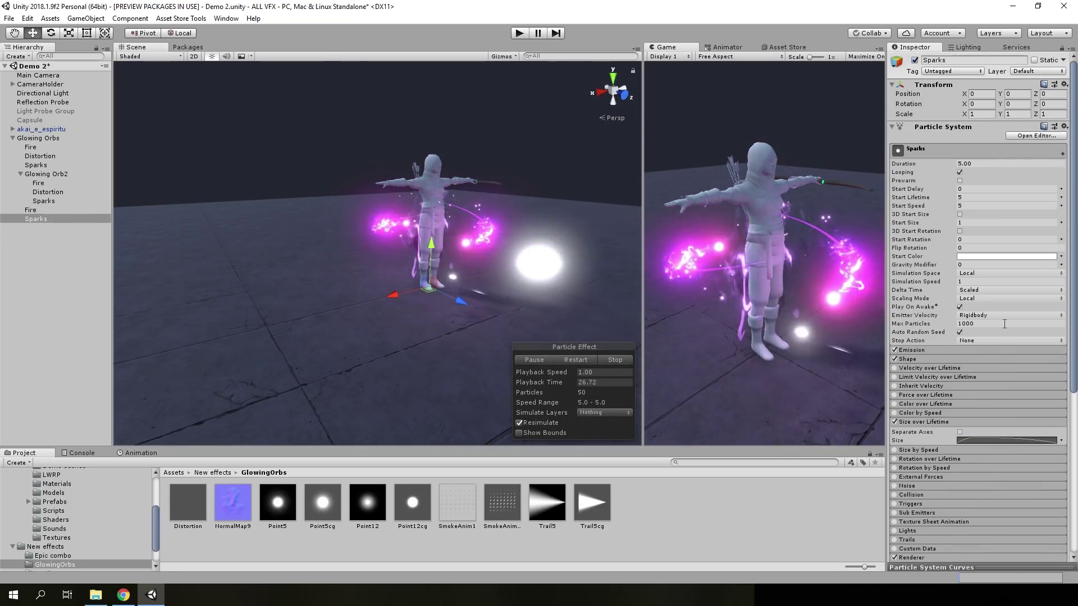
- Make the Sparks' Start Lifetime random between two constants, 0.4 and 0.3
left_click(968, 197)
type("0.3")
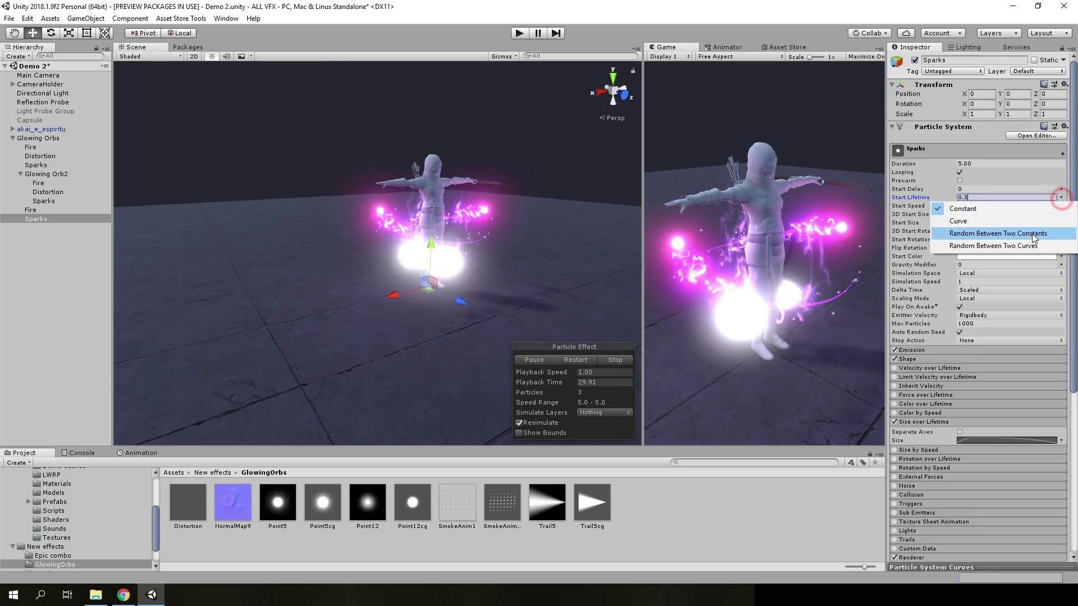
left_click(1035, 233)
left_click(968, 198)
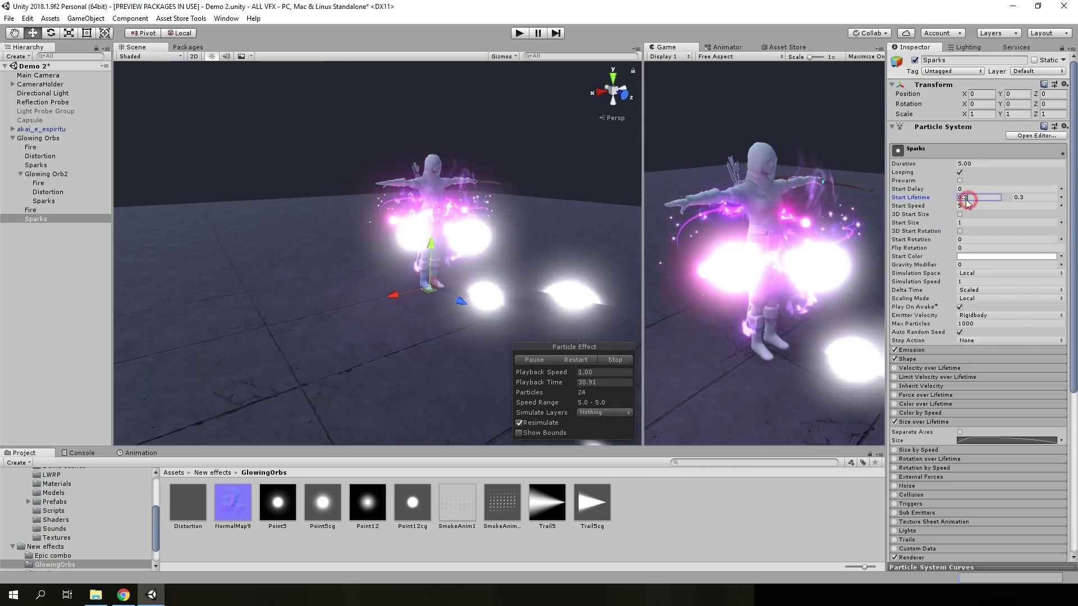
type("0.4")
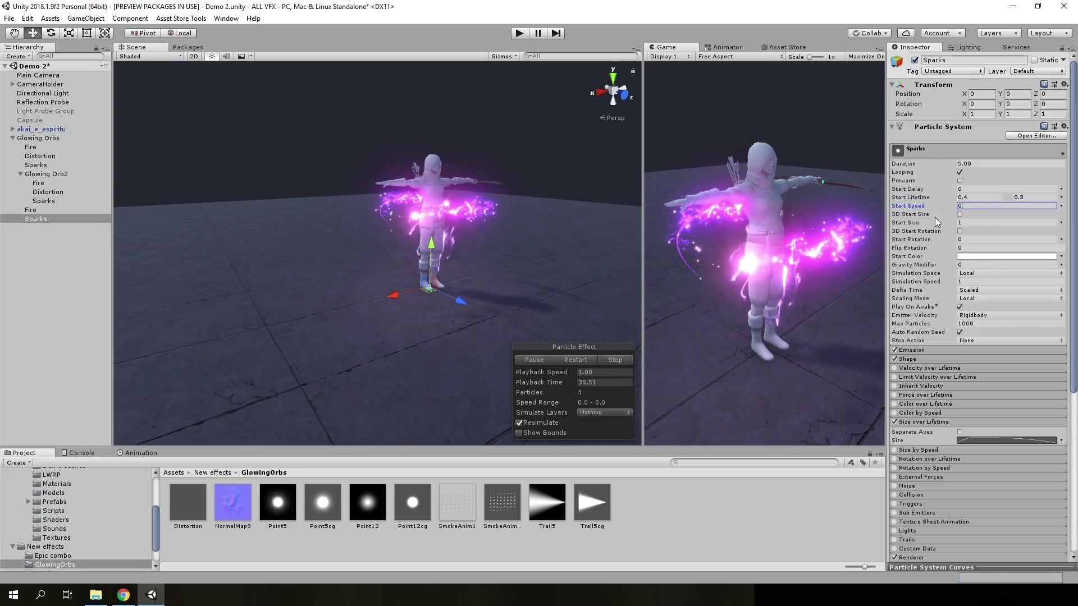
- Enable Velocity over Lifetime with random linear Y velocity 7–10 and set Start Speed to 0
left_click_drag(537, 316, 528, 200, "alt")
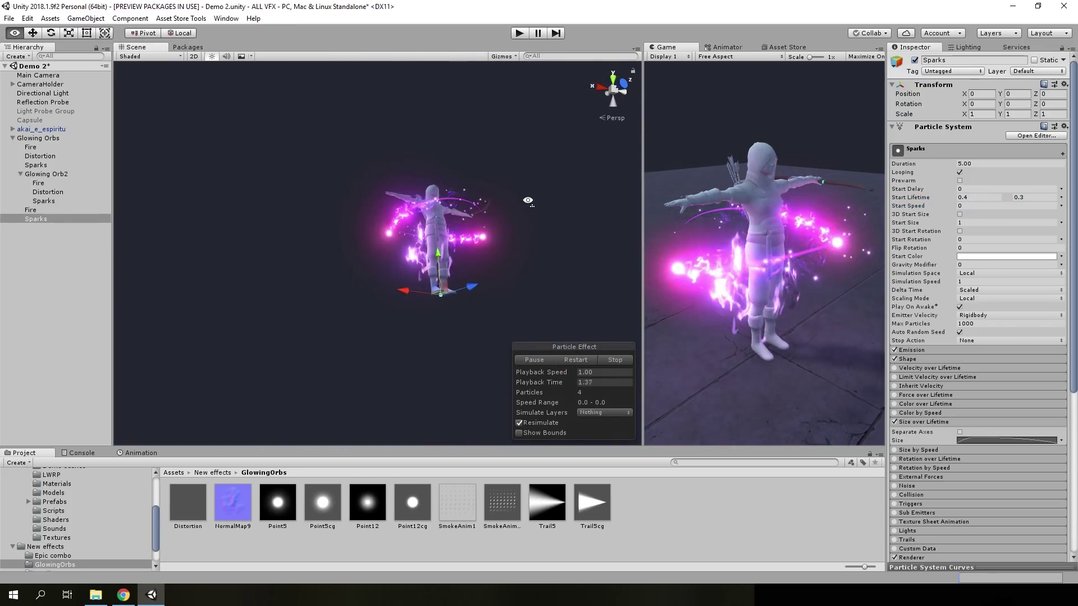
left_click_drag(557, 319, 545, 378, "alt")
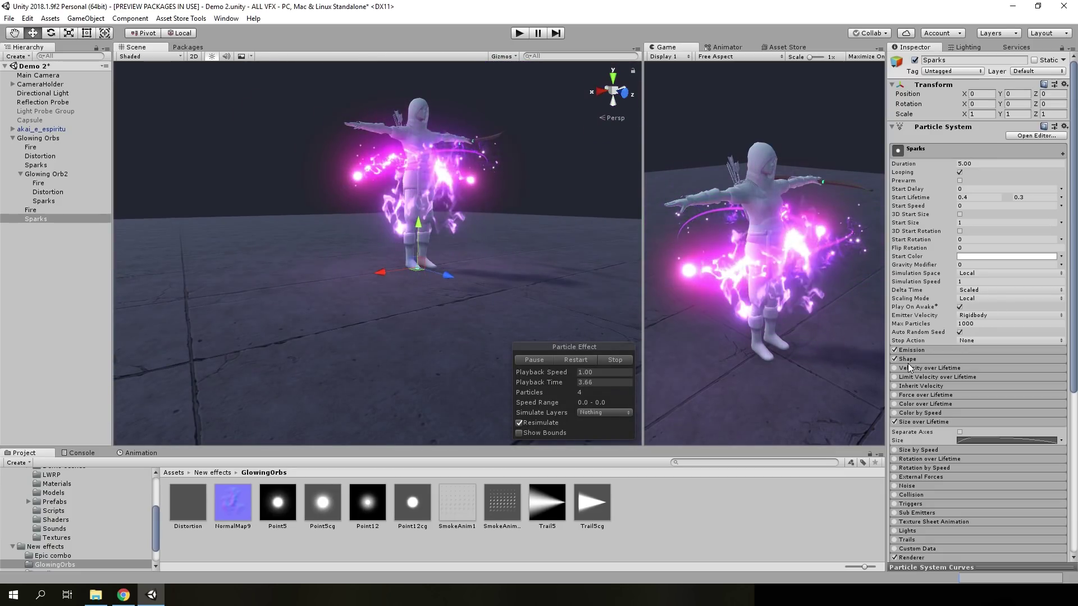
left_click(893, 368)
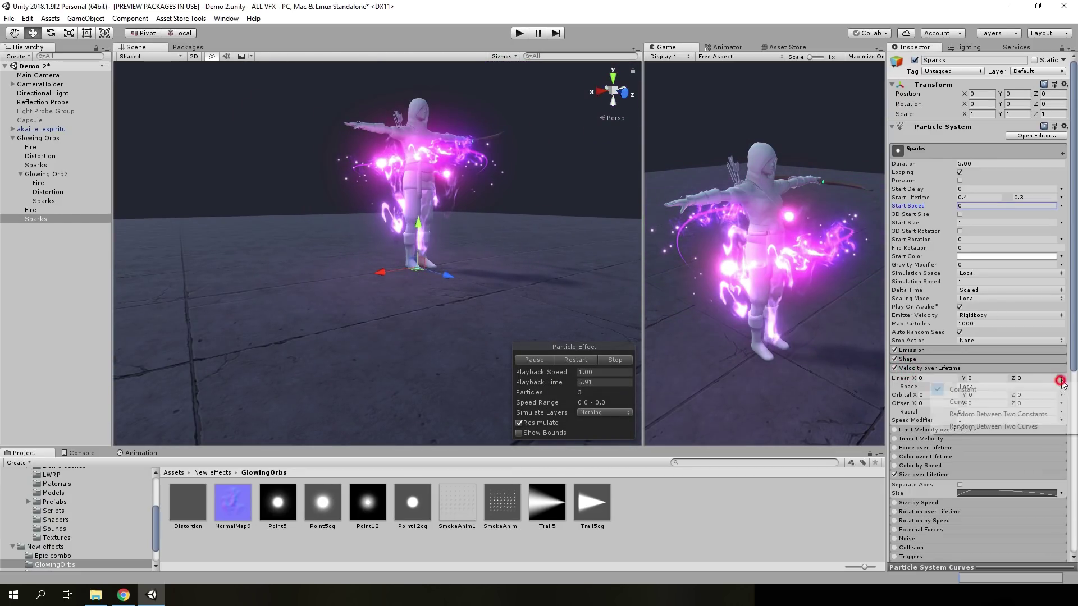
left_click(1041, 414)
left_click(994, 377)
type("7")
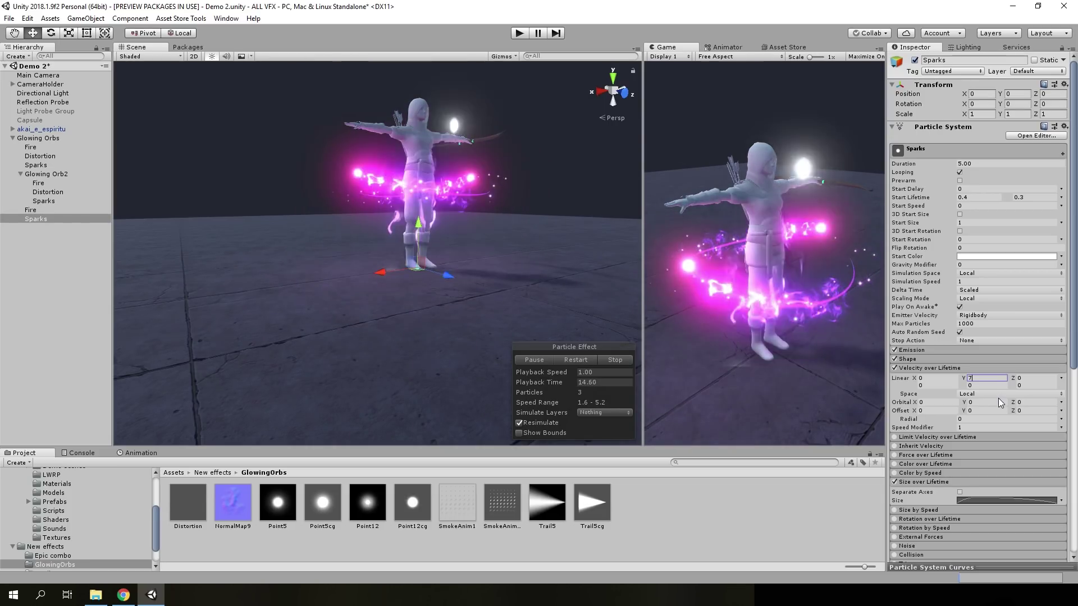
type("0")
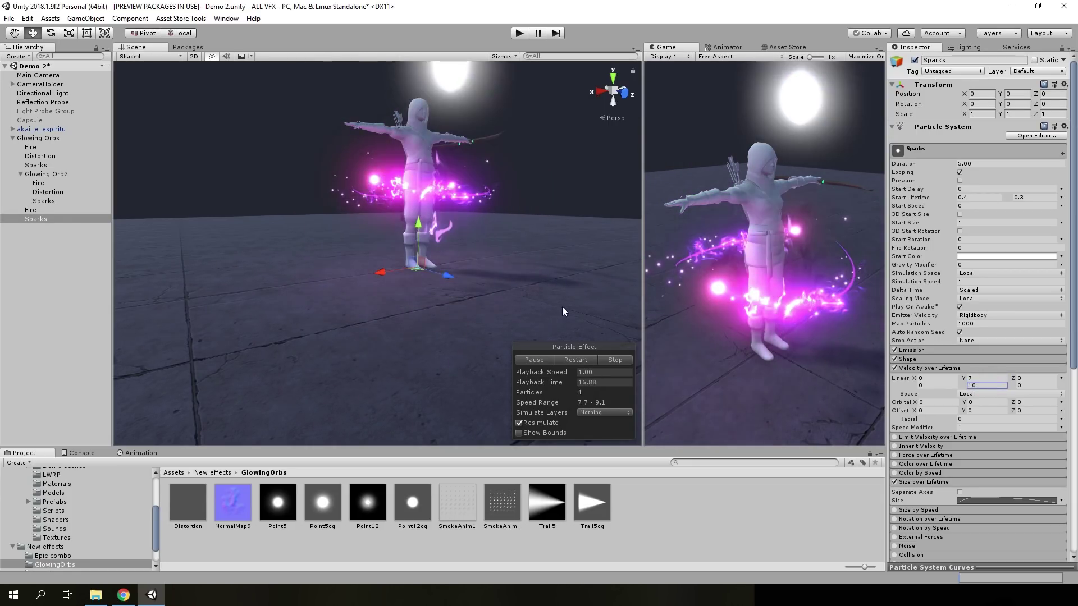
- Make the Sparks' Start Size random between 0.05 and 0.1
left_click(976, 223)
type("0.1")
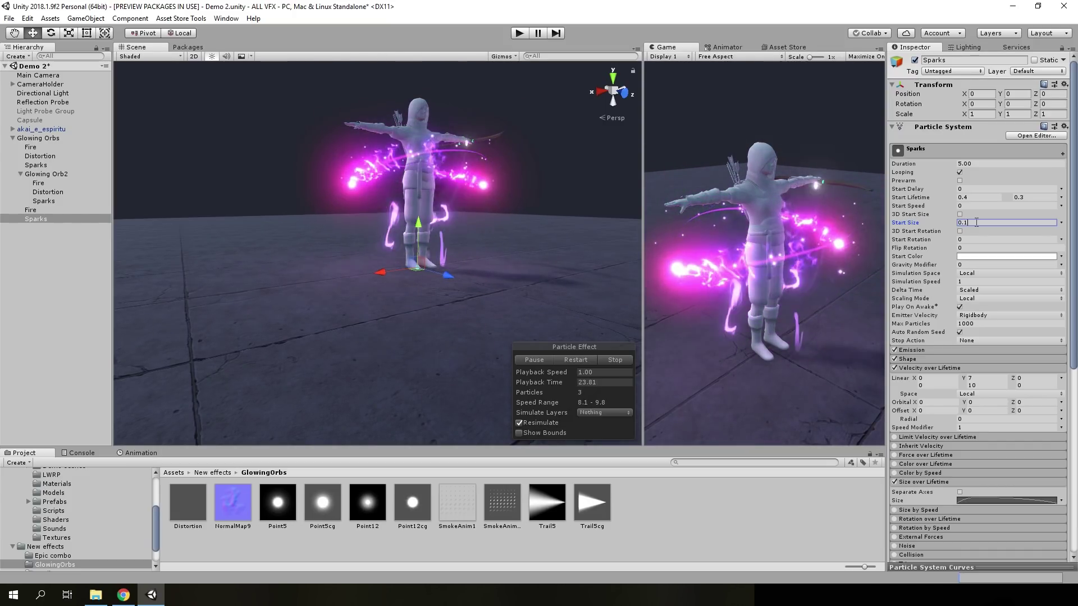
left_click(1062, 223)
left_click(1028, 258)
left_click(970, 222)
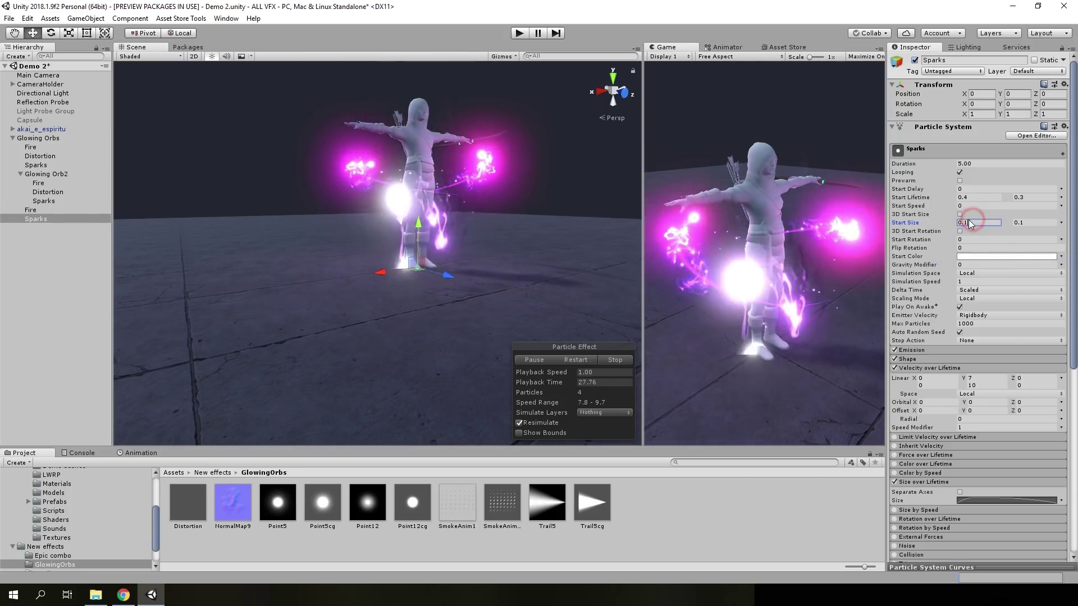
key("BackSpace")
type("2")
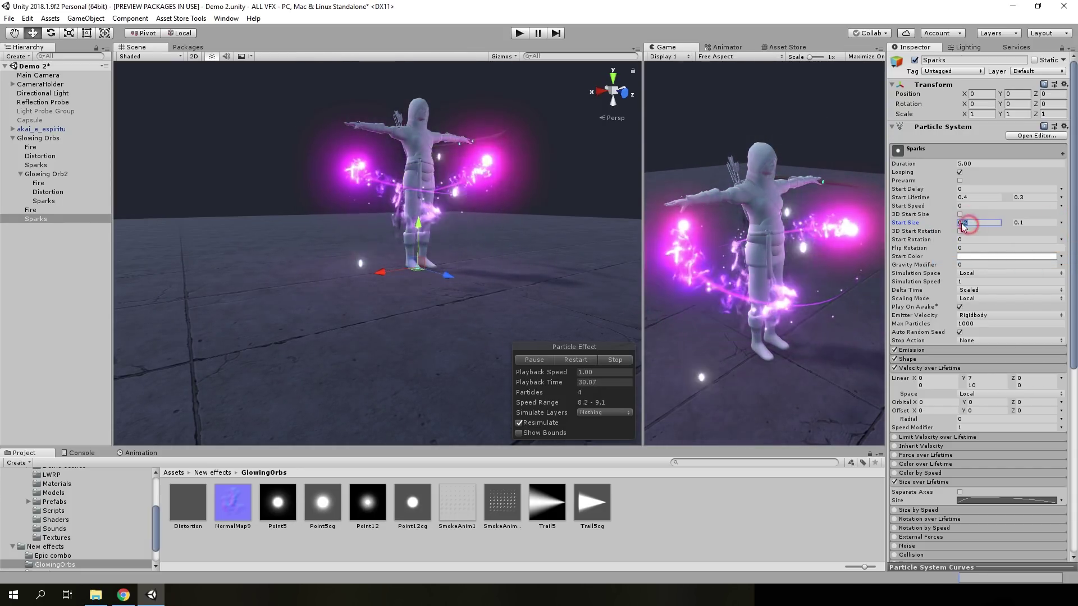
key("BackSpace")
type("05")
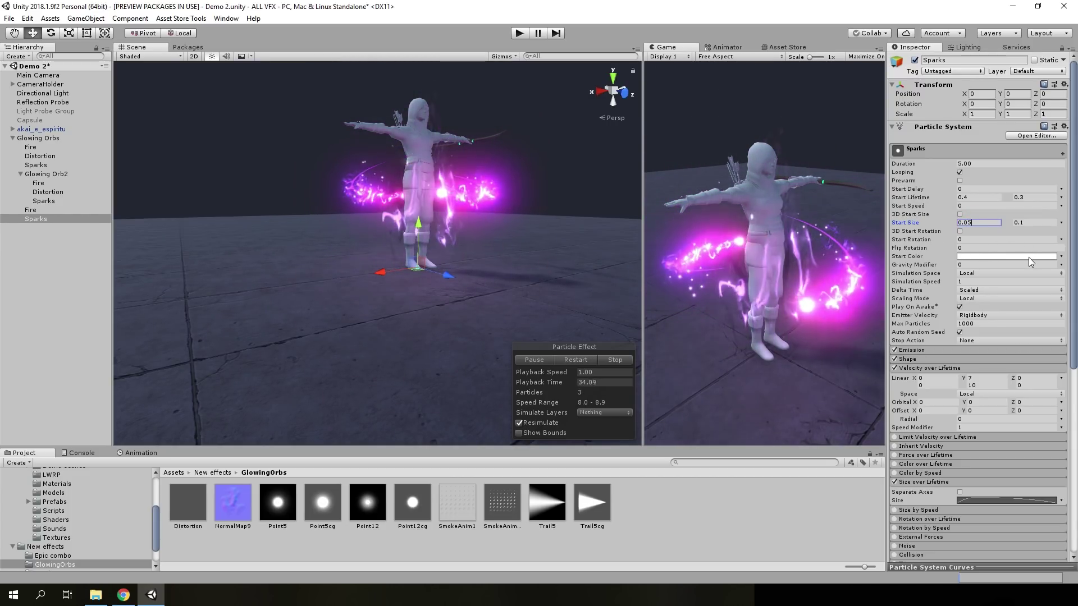
- Pick a purple-pink swatch for the Sparks' Start Color in the colour picker
left_click(1006, 256)
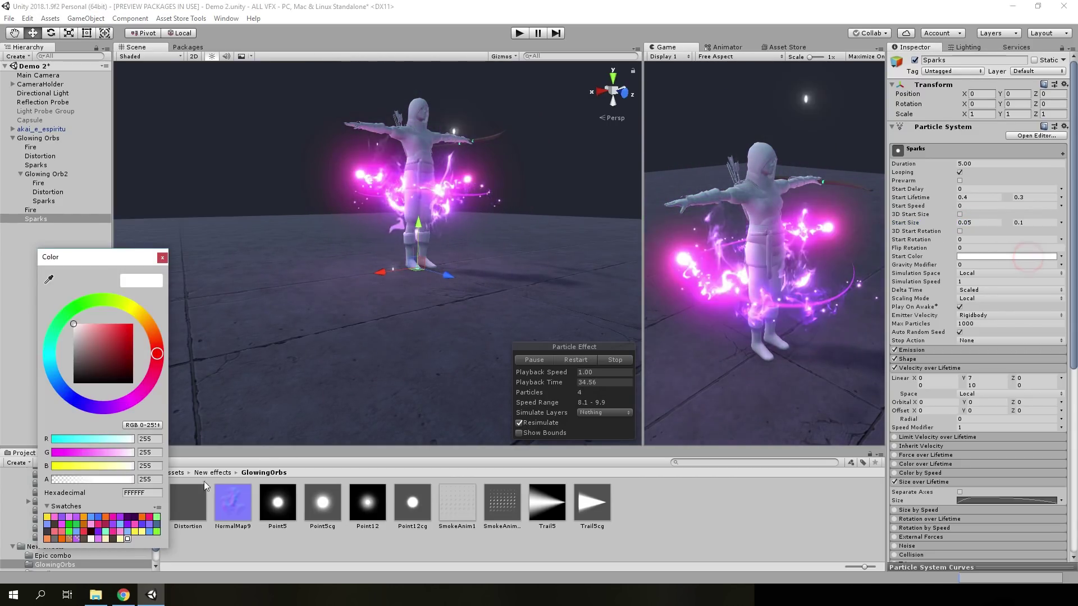
left_click(100, 539)
left_click(92, 539)
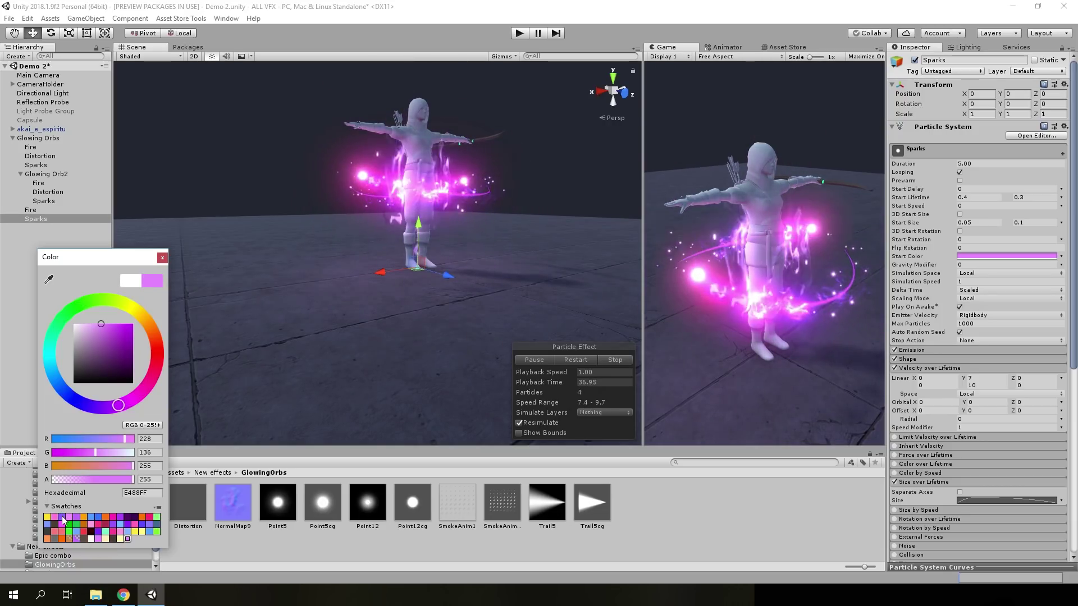
mouse_move(372, 291)
left_mouse_down("alt")
mouse_move(502, 232)
mouse_move(493, 273)
left_mouse_up("alt")
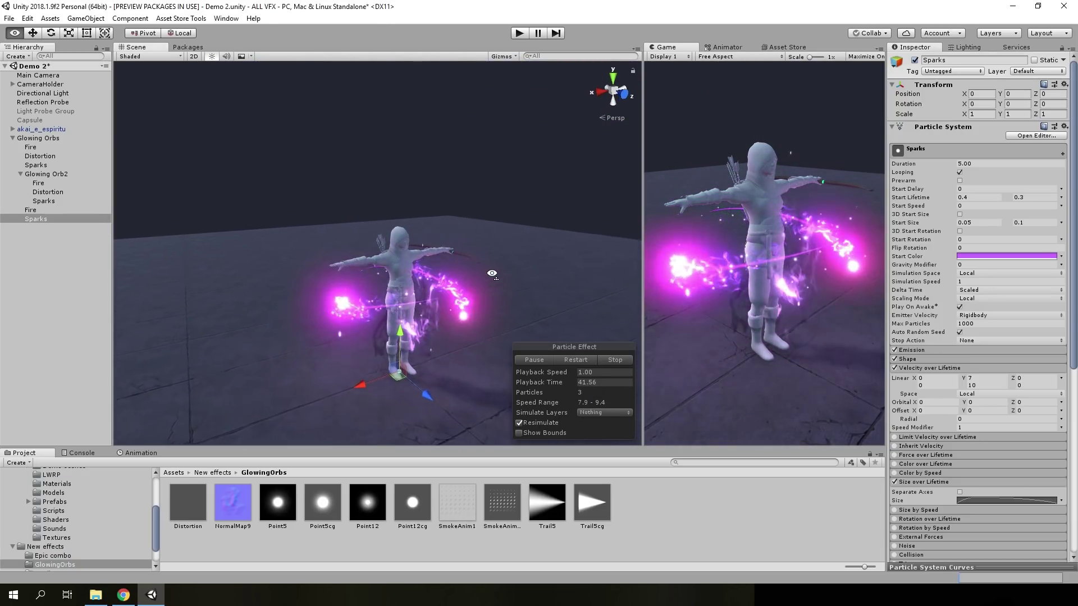
- Set Shape rotation X to -90, turn off texture colour and alpha effects, and switch Cone to Sphere
left_click(911, 358)
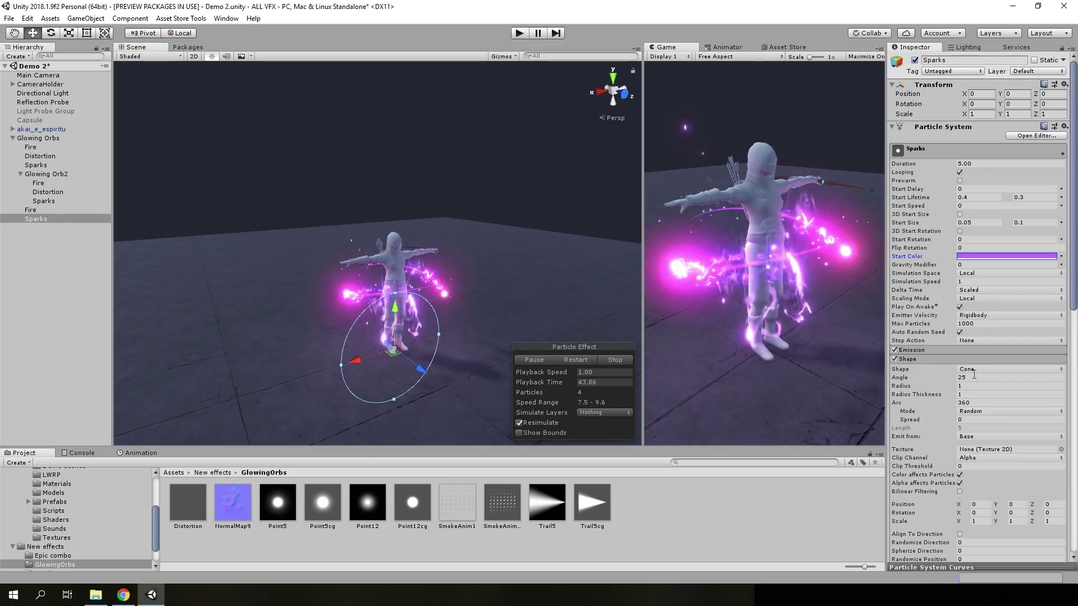
left_click(974, 512)
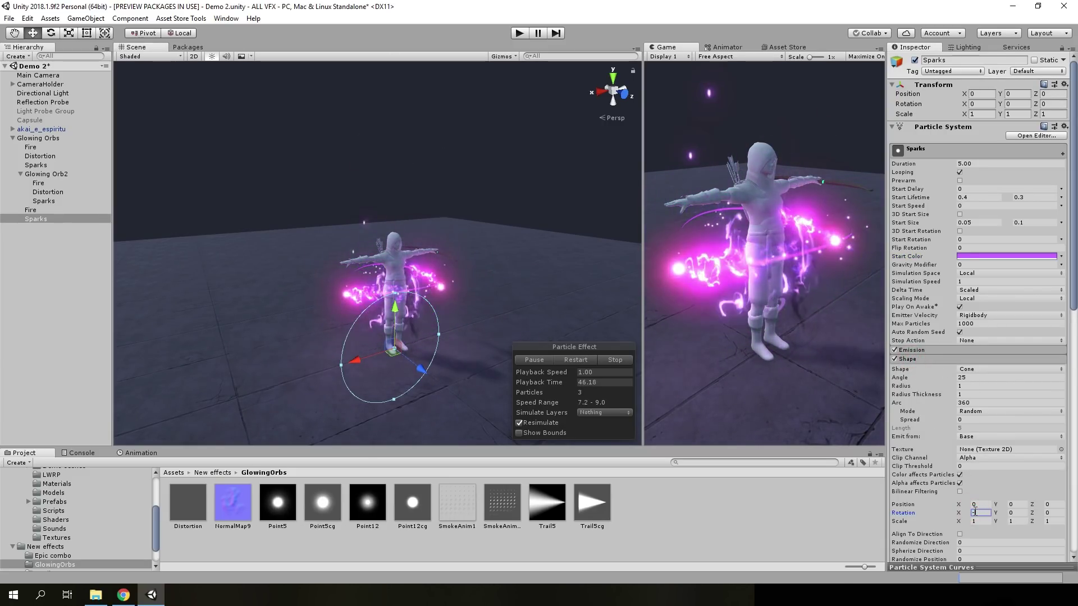
type("-90")
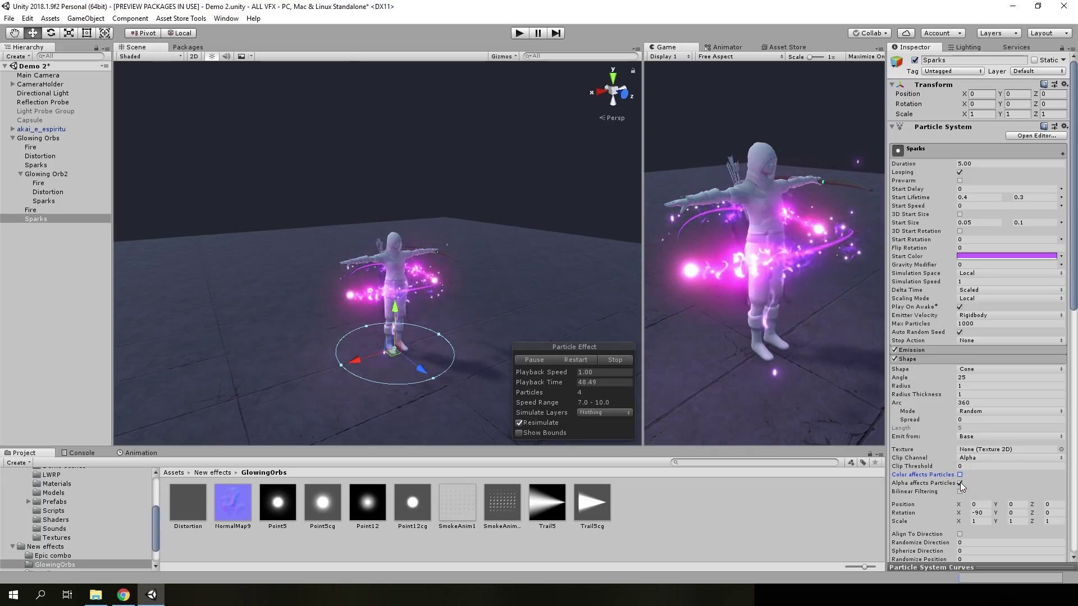
left_click(959, 475)
left_click(959, 483)
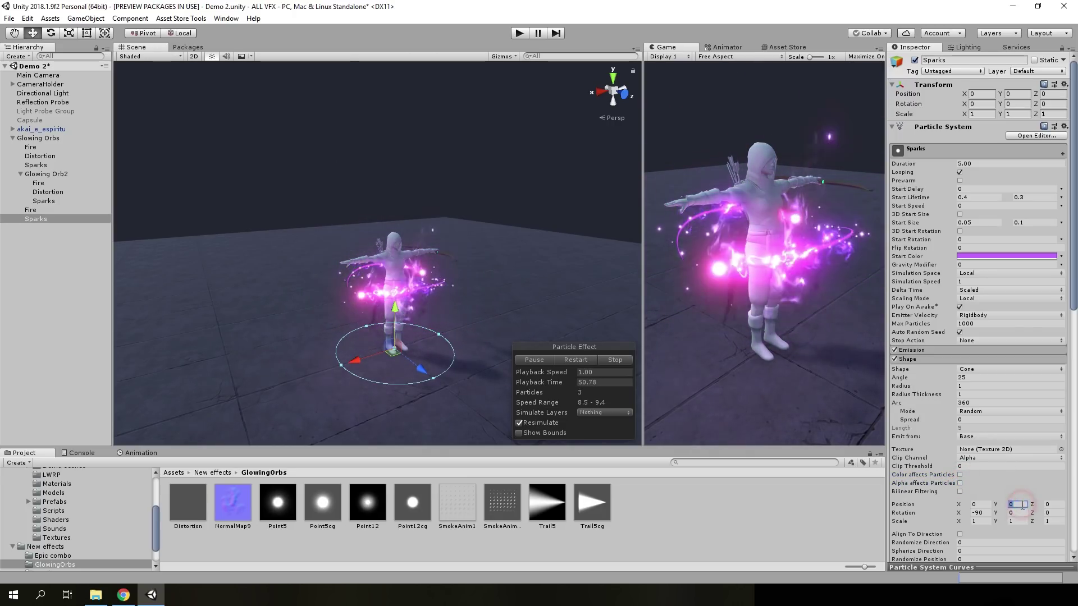
left_click(976, 369)
left_click(977, 351)
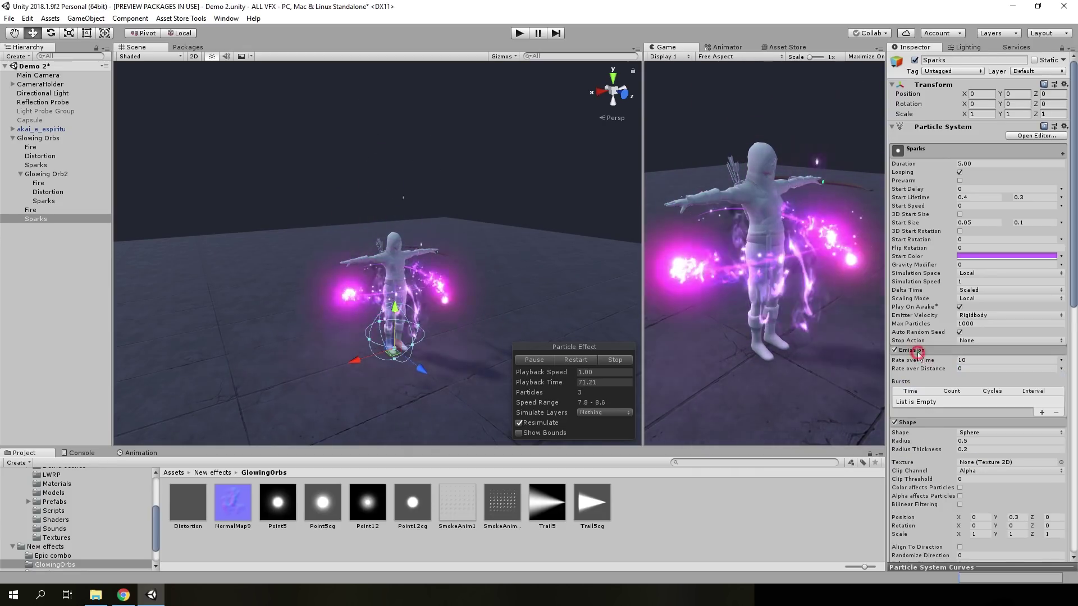
- Enable Limit Velocity over Lifetime without size multiplication and nudge Sparks to X 1.355
left_click(907, 359)
left_click(919, 437)
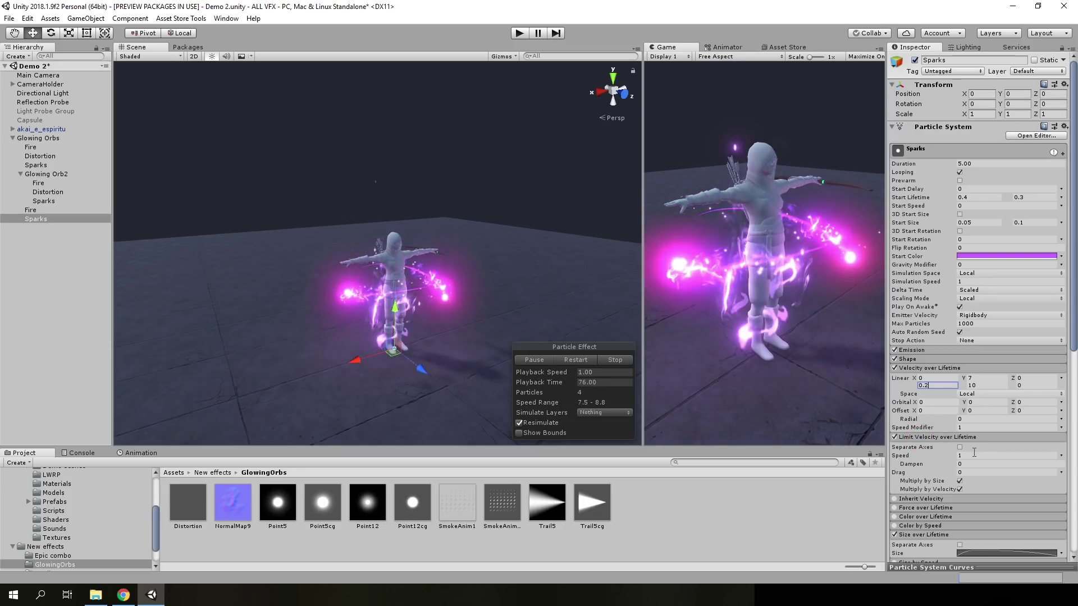
left_click(959, 481)
type(".2")
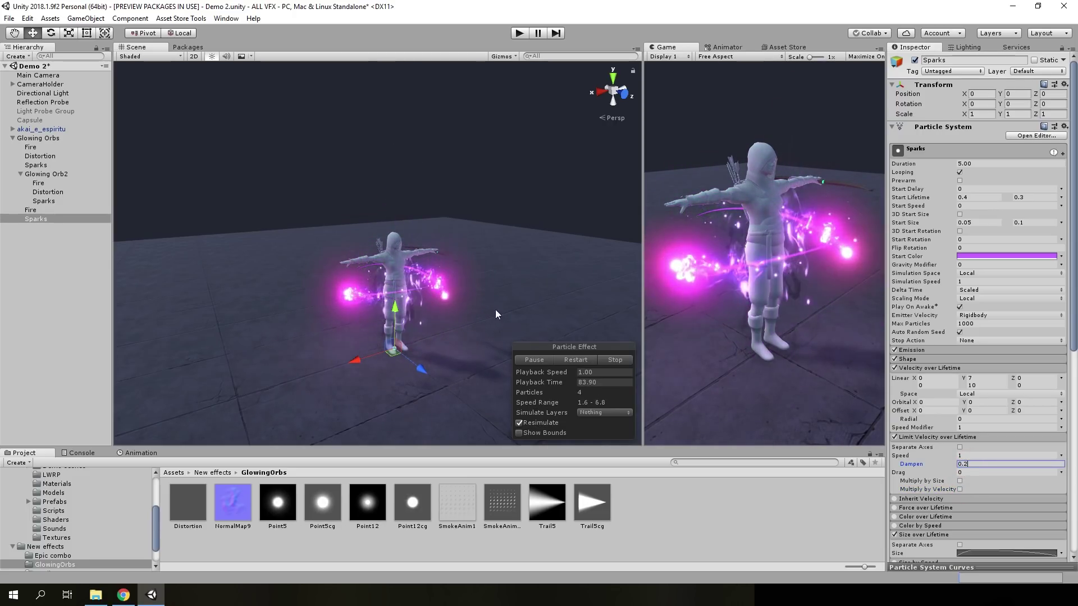
left_click_drag(495, 314, 471, 320, "alt")
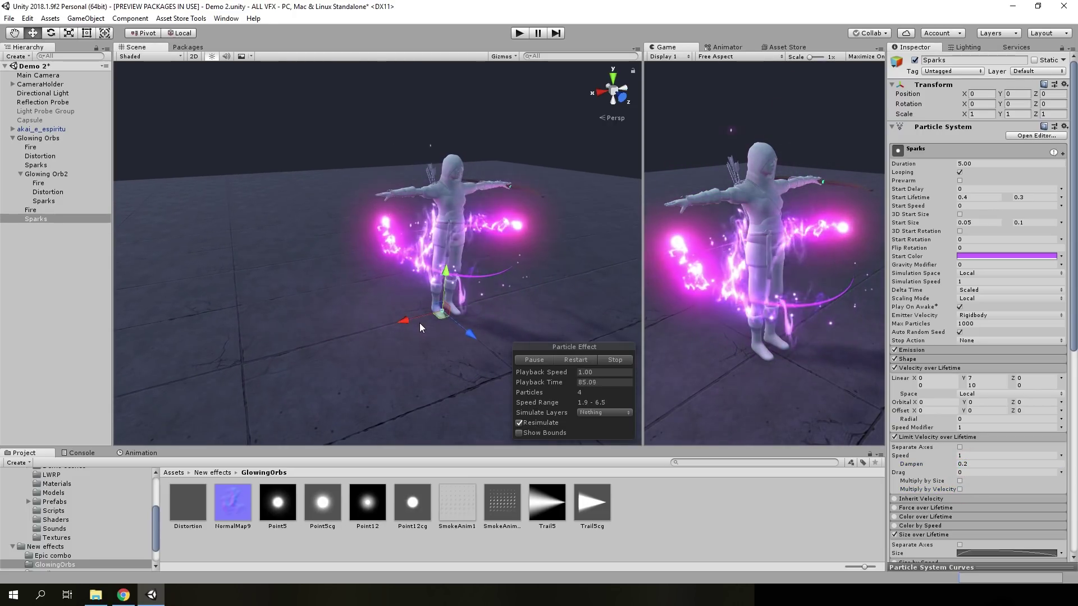
left_click_drag(334, 338, 331, 339)
left_click(912, 349)
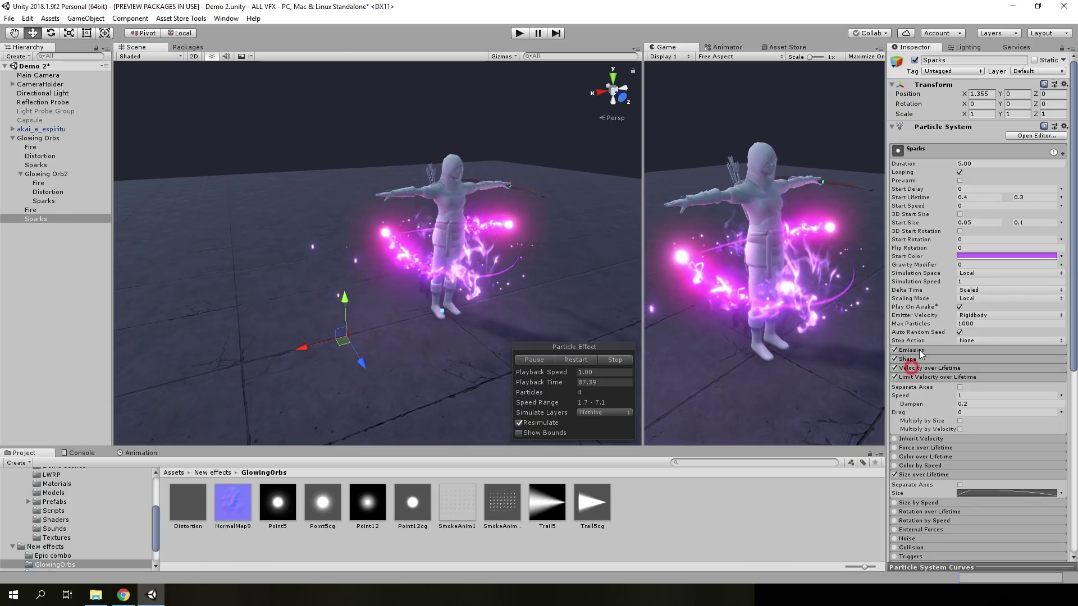